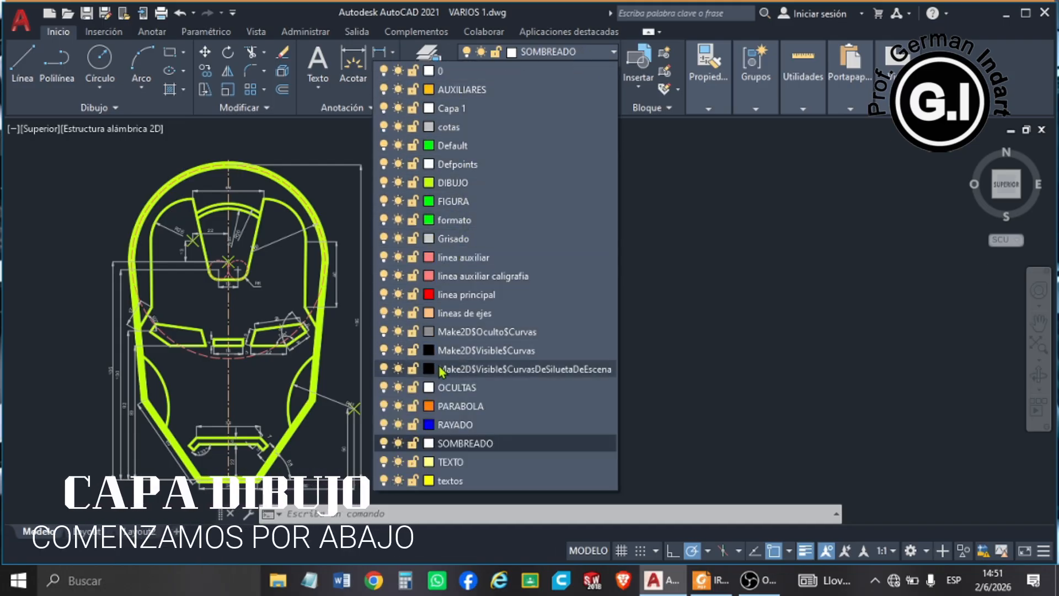
- On the DIBUJO layer, draw a 36-unit horizontal base line beside the reference mask and continue it with a separate 55-unit line
click(463, 182)
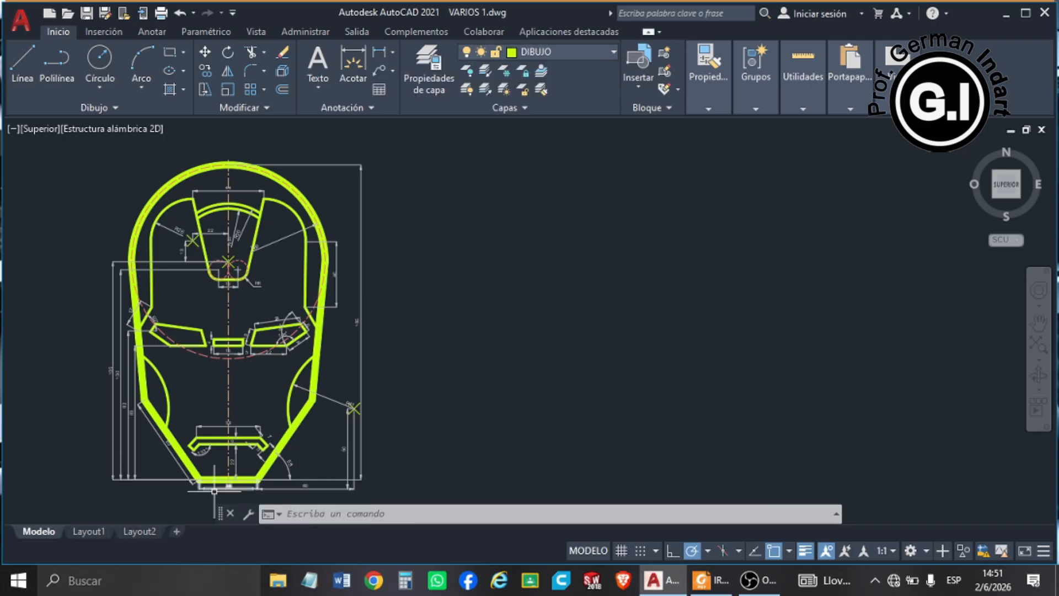
scroll(236, 499, up, 2)
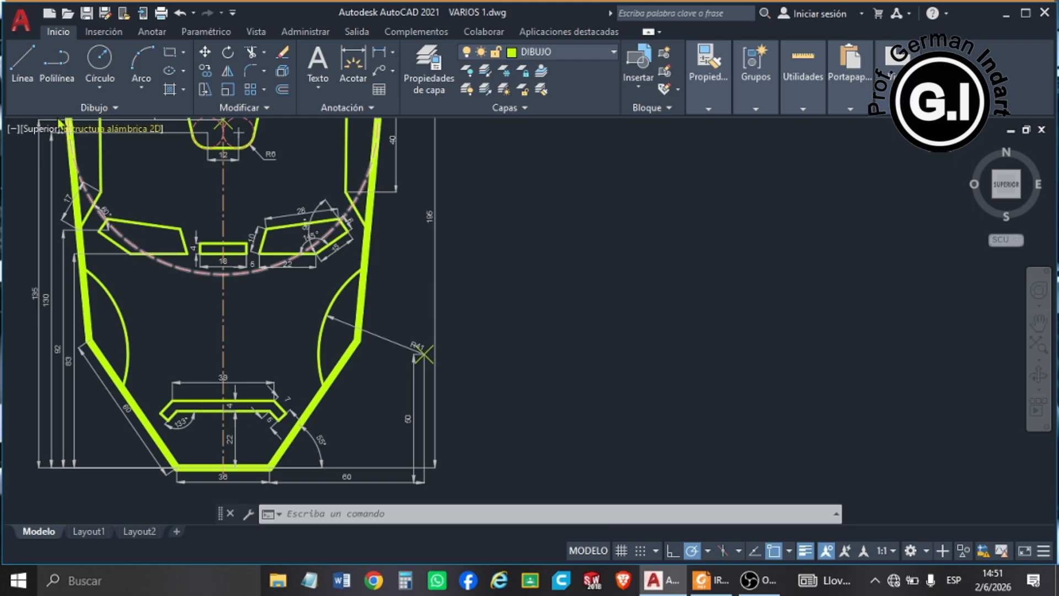
click(25, 69)
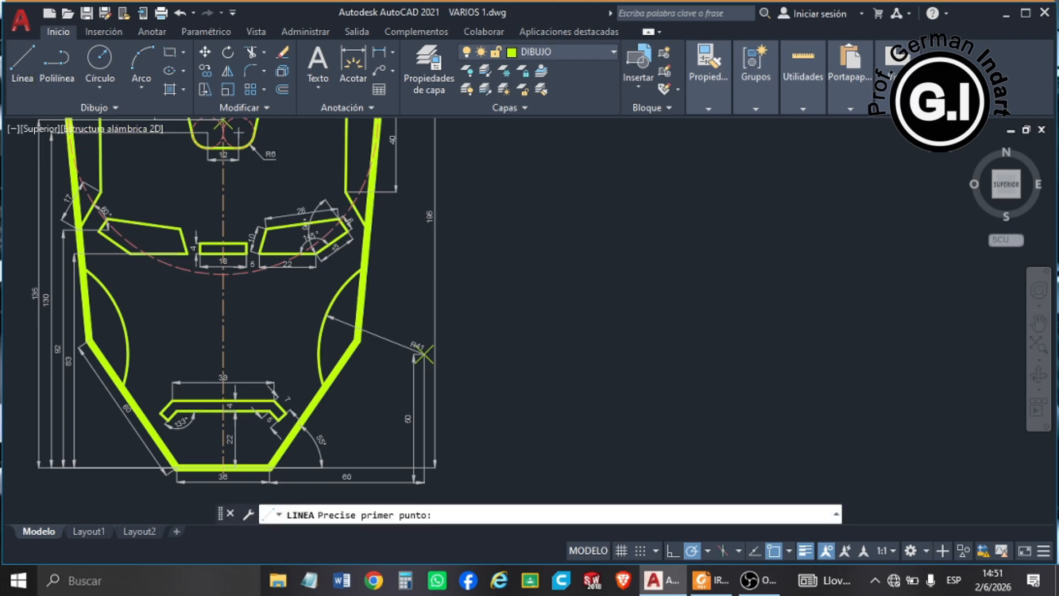
click(682, 430)
text(36)
key(Return)
key(Return)
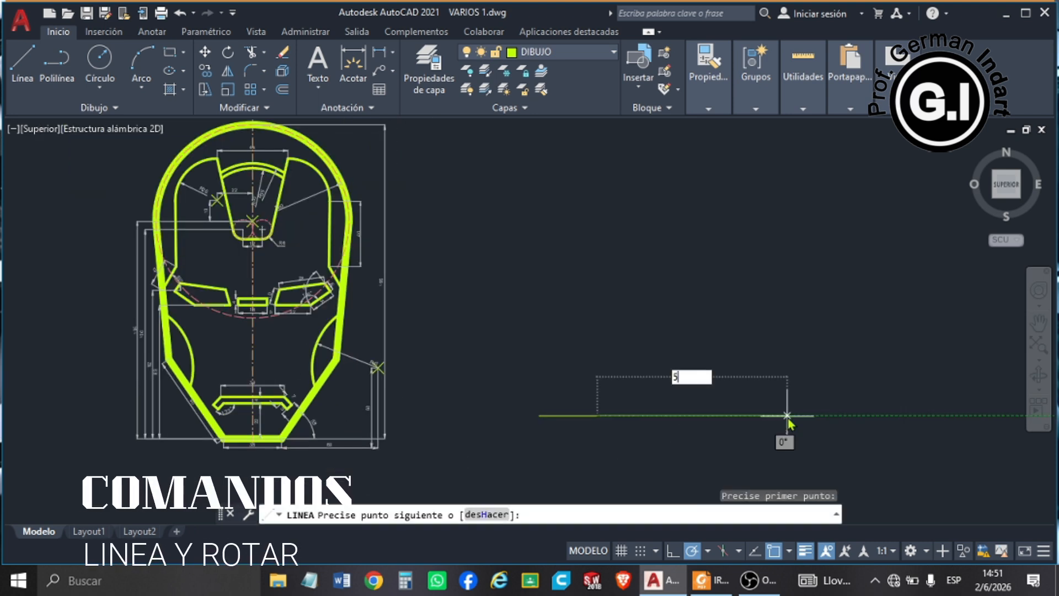
key(Return)
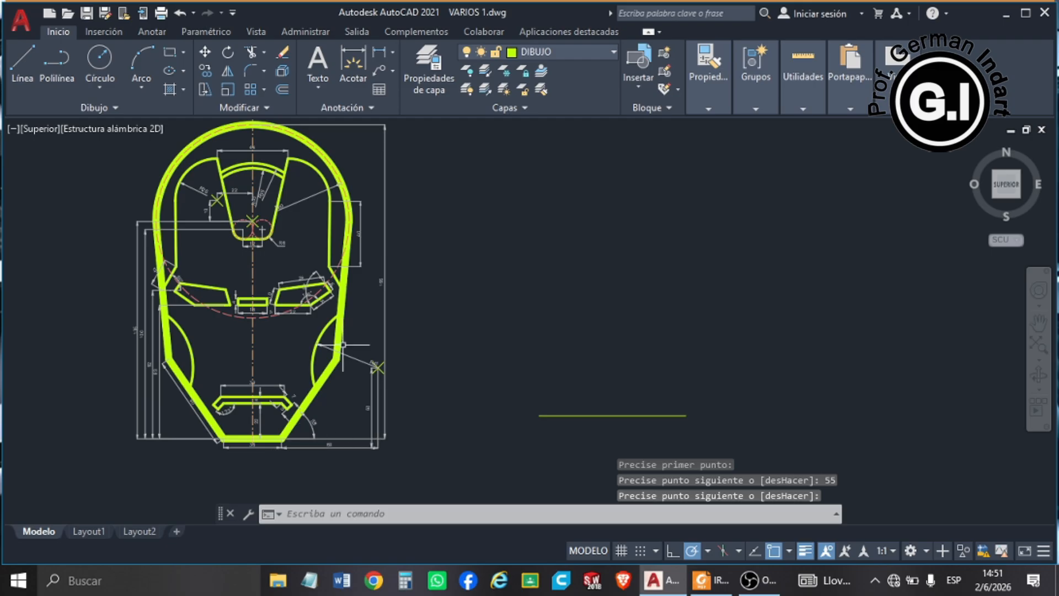
- Rotate the 55-unit line by 55° about the endpoint it shares with the base line
click(228, 52)
click(711, 368)
click(662, 433)
key(Return)
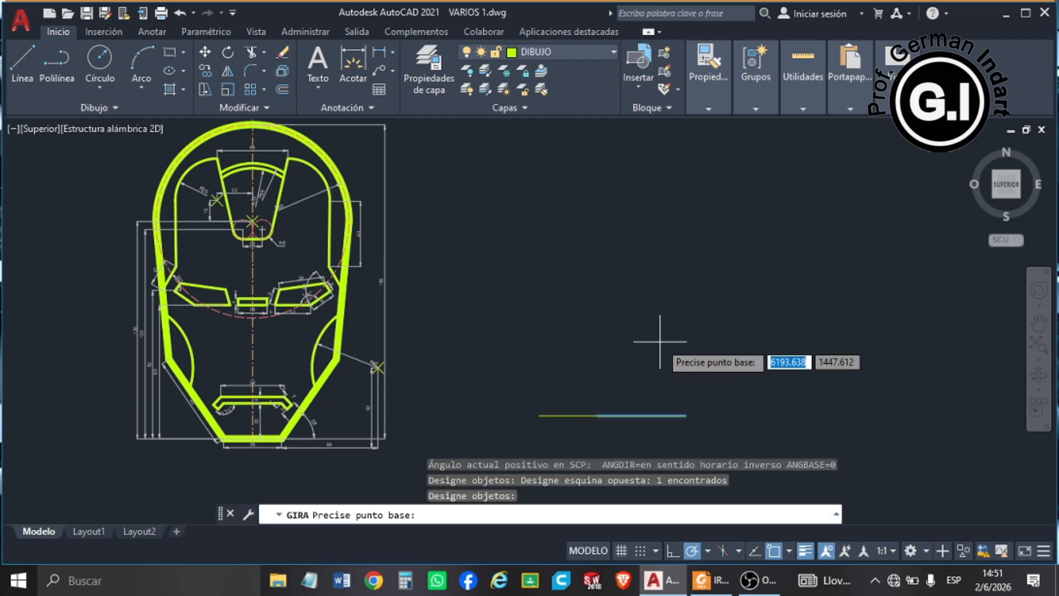
click(598, 416)
key(Return)
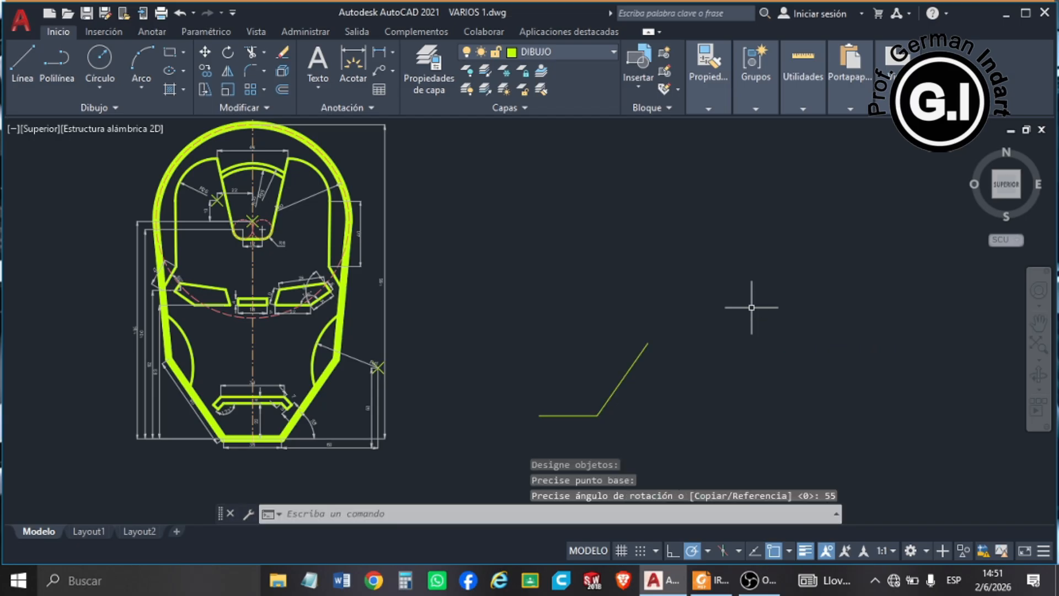
key(Escape)
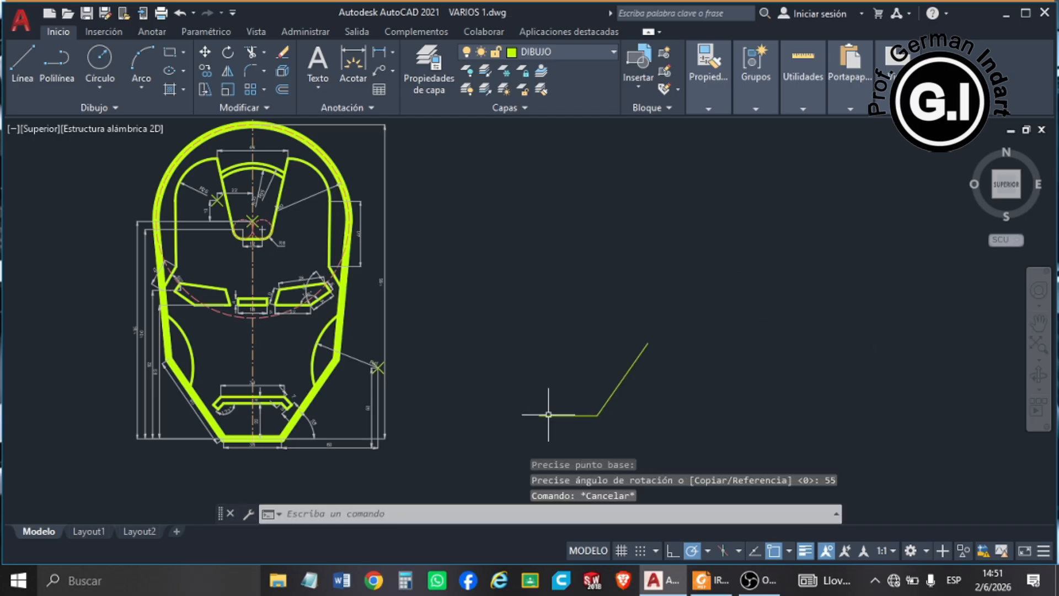
- Mirror the slanted line about a vertical axis through the base line's midpoint, keeping the original
click(699, 320)
click(601, 387)
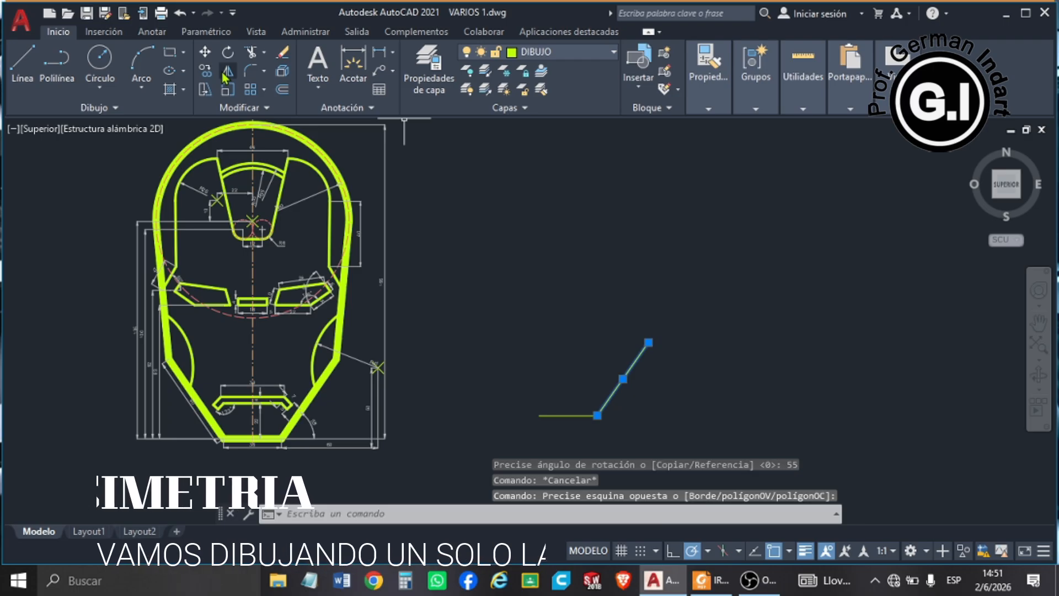
click(204, 89)
click(569, 414)
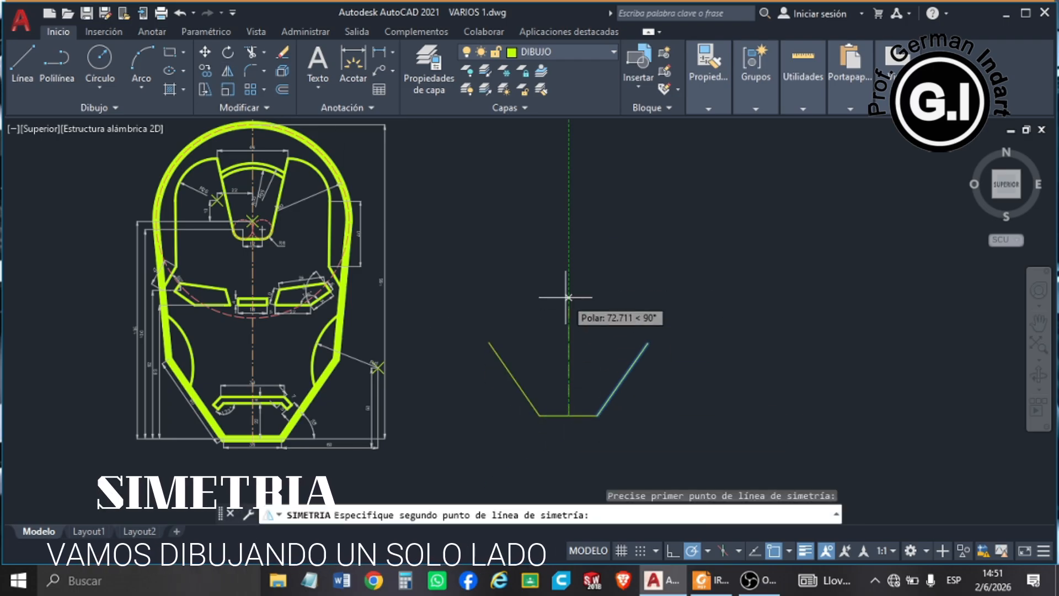
click(568, 296)
text(n)
key(Return)
- Draw a 135-unit vertical line upward from the midpoint of the base line
scroll(263, 191, up, 6)
scroll(328, 215, down, 3)
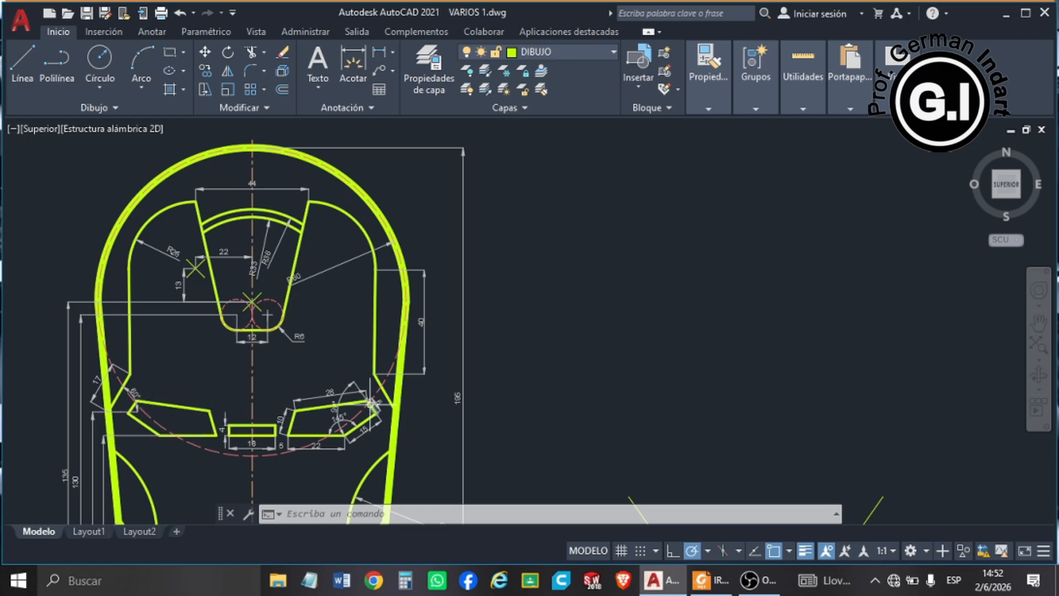
scroll(275, 275, up, 3)
scroll(284, 260, down, 7)
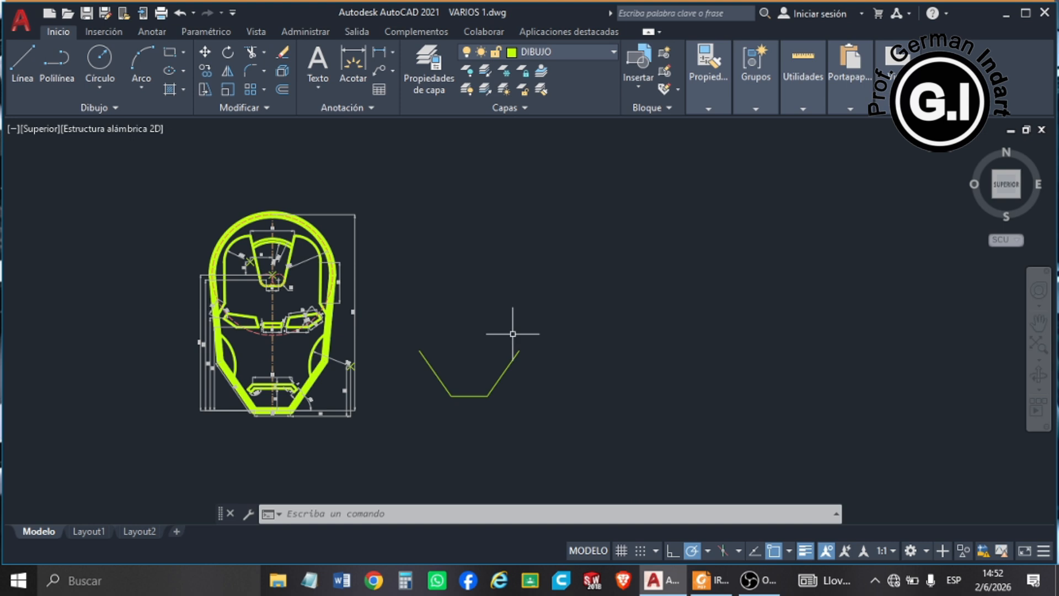
scroll(208, 365, up, 4)
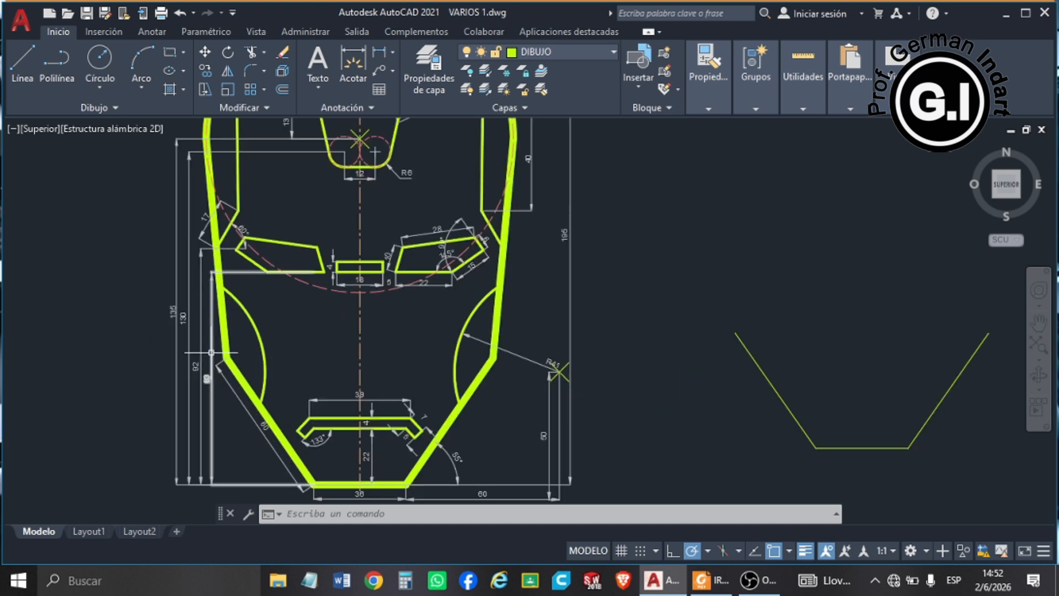
scroll(168, 307, up, 4)
scroll(167, 307, down, 8)
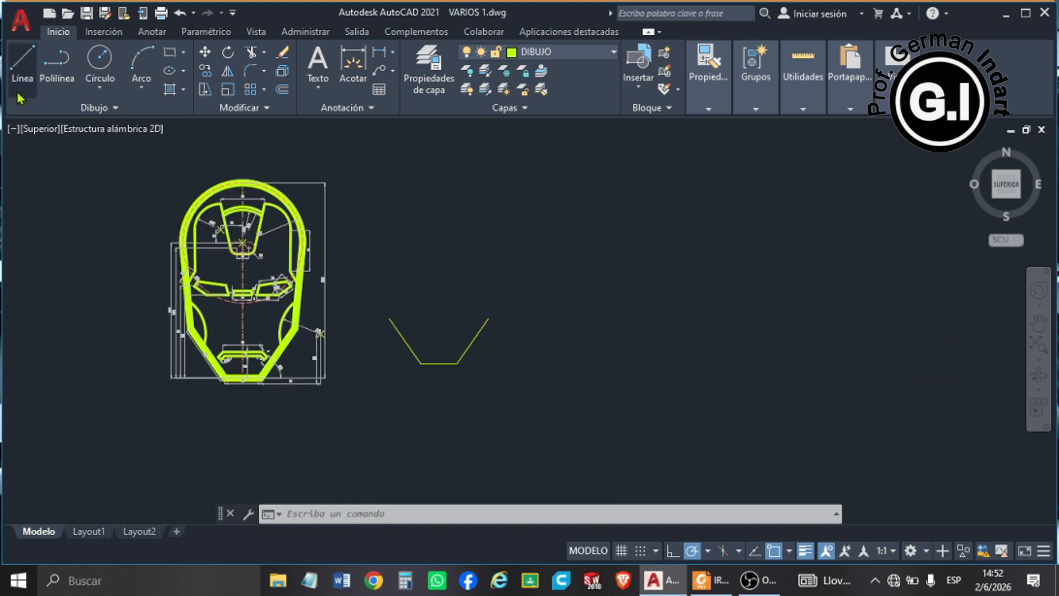
click(25, 71)
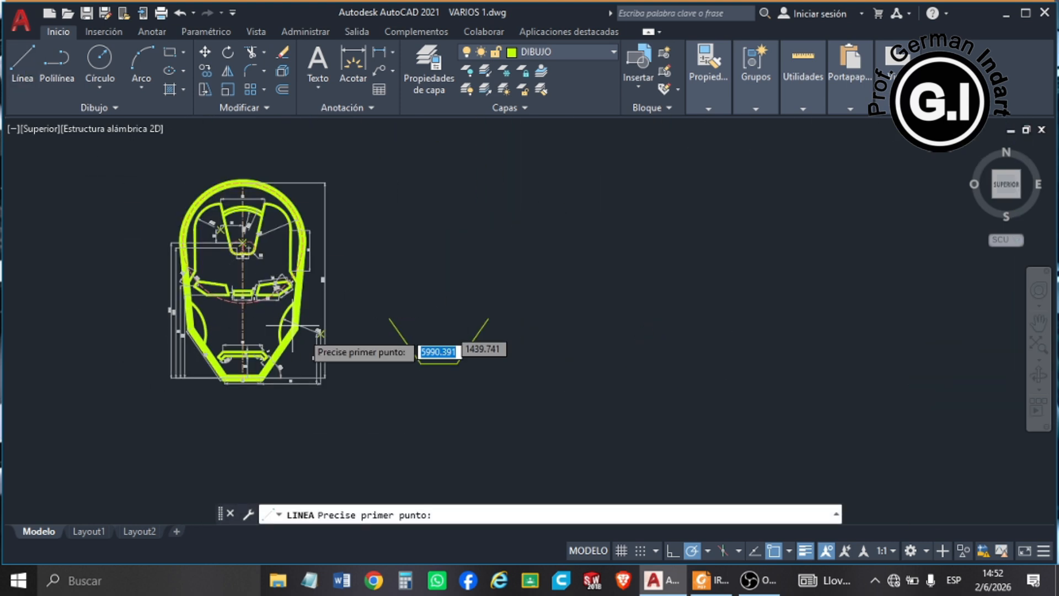
click(439, 363)
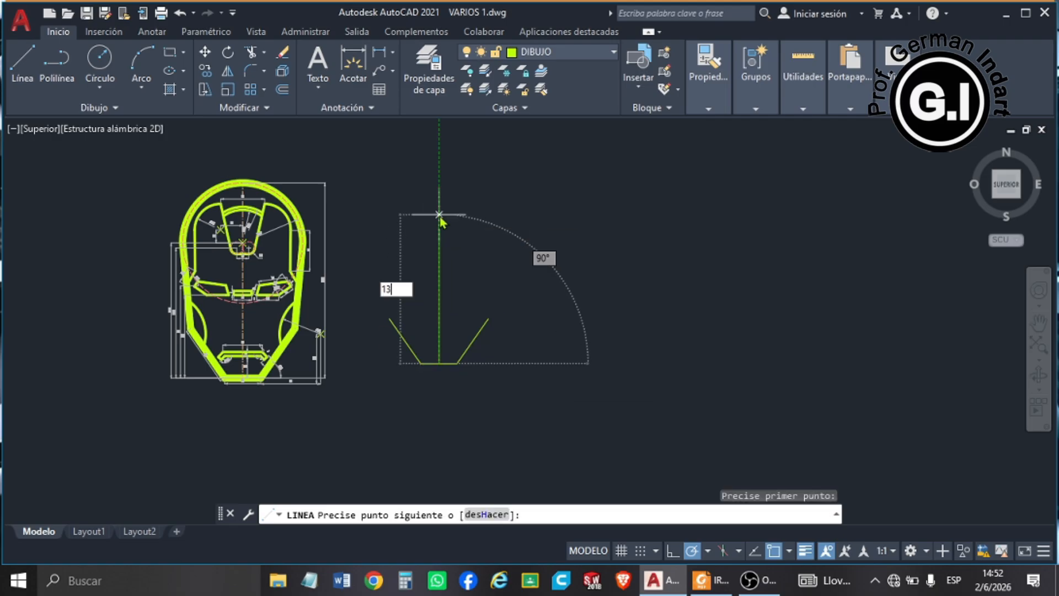
key(Return)
key(Return)
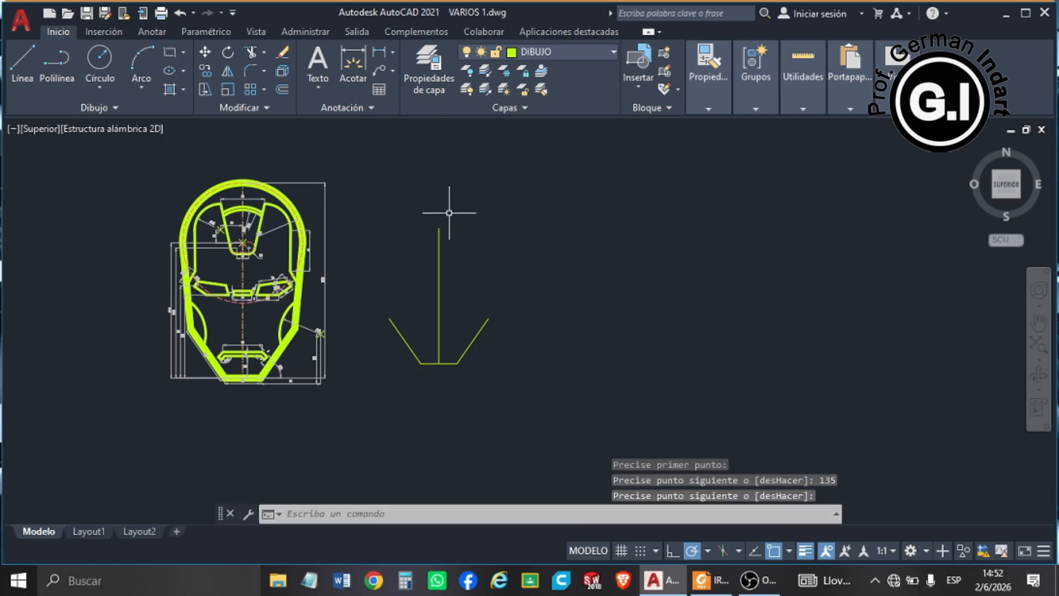
- Draw a circle of radius 60 at the vertical line's upper end and connect both slanted lines' free ends to its side quadrants
click(99, 59)
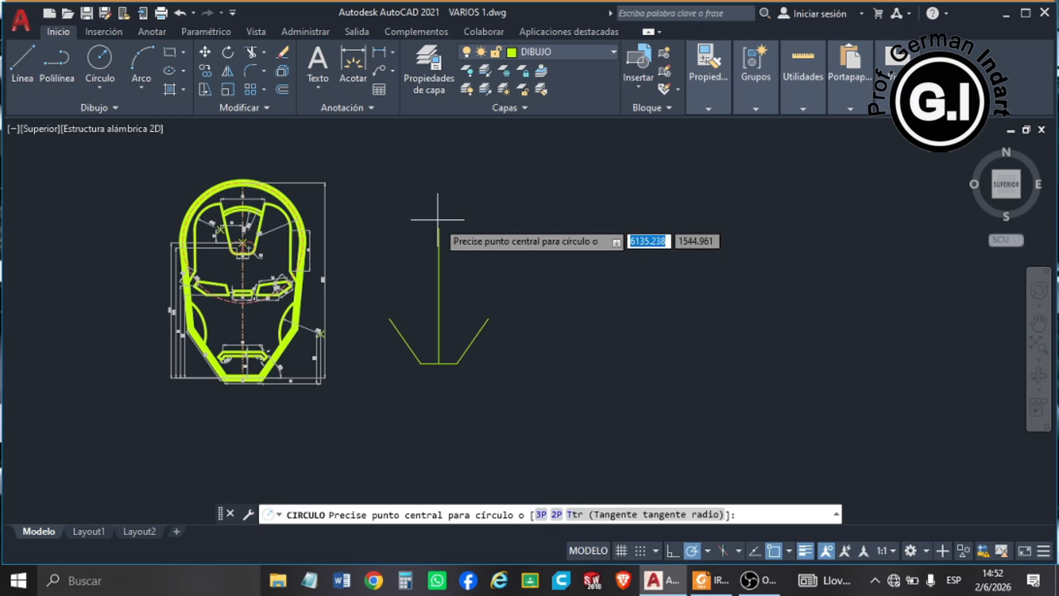
click(440, 228)
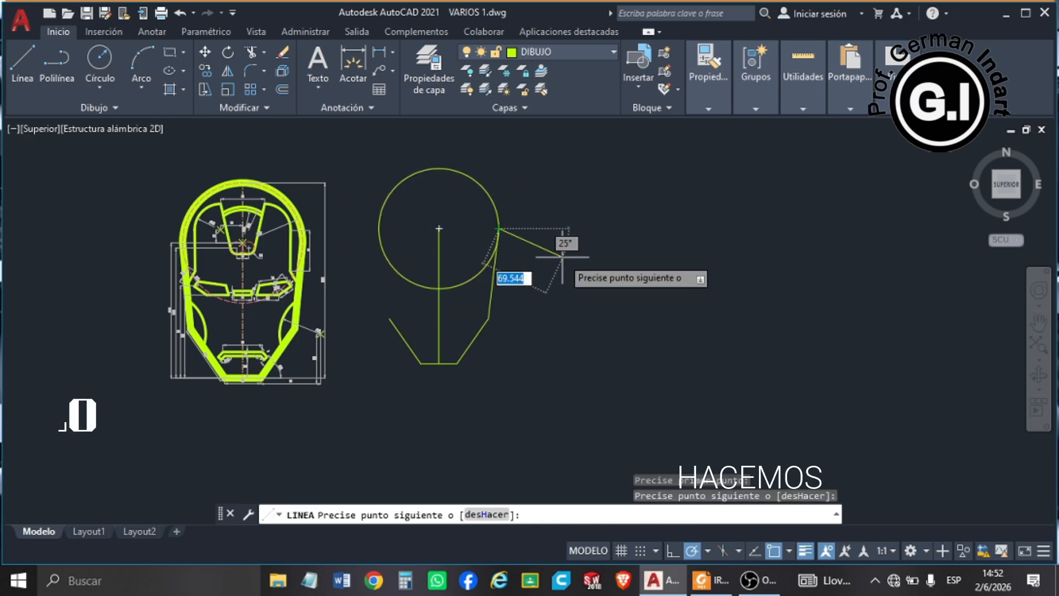
key(Return)
key(Return)
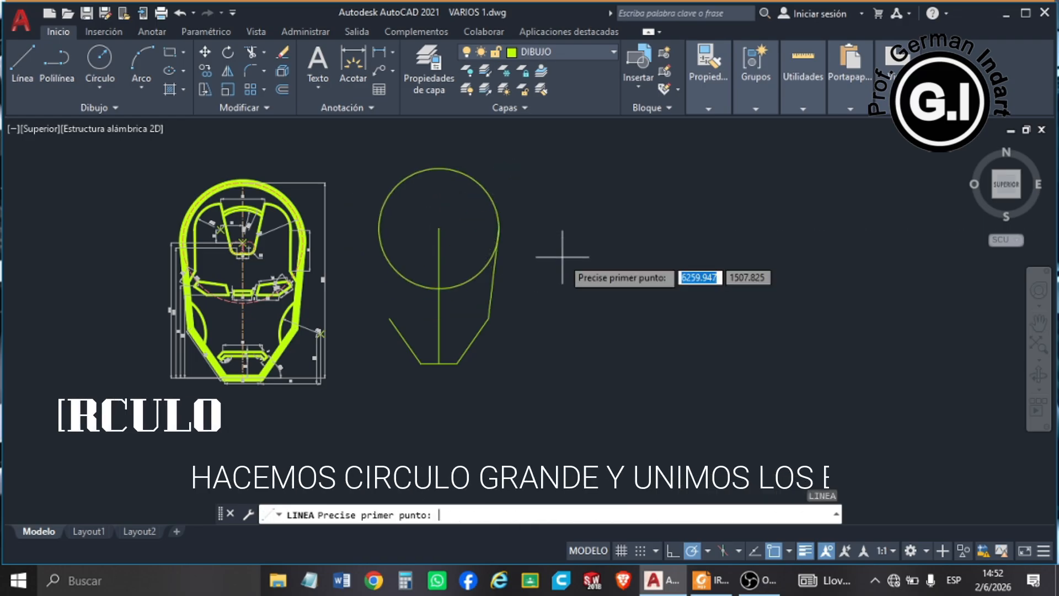
click(390, 319)
click(379, 228)
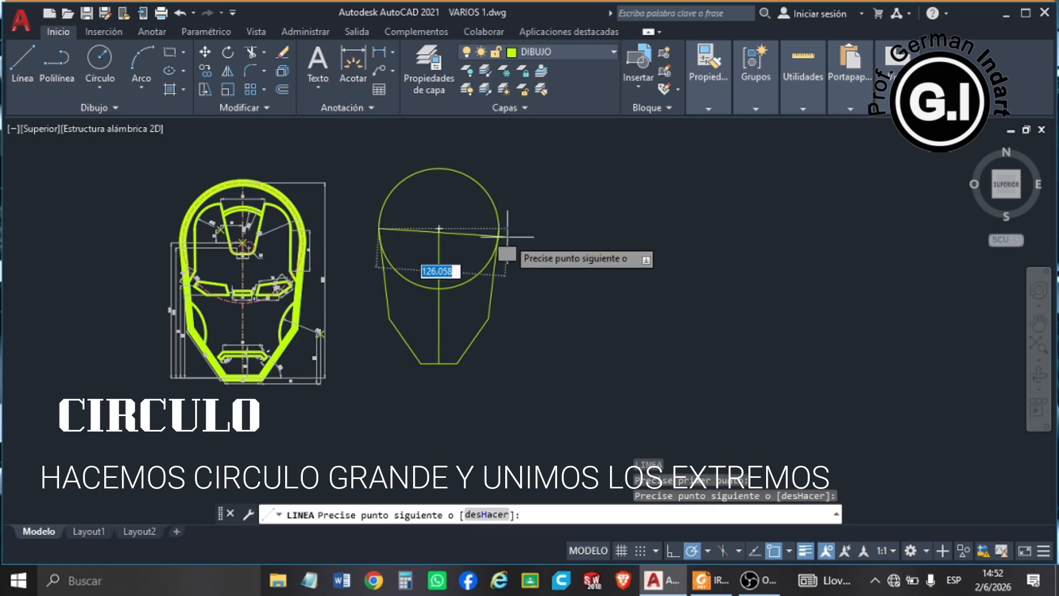
key(Escape)
- Trim away the circle's lower arc and the vertical centre line, leaving only the closed mask outline
scroll(437, 238, up, 2)
scroll(464, 280, down, 2)
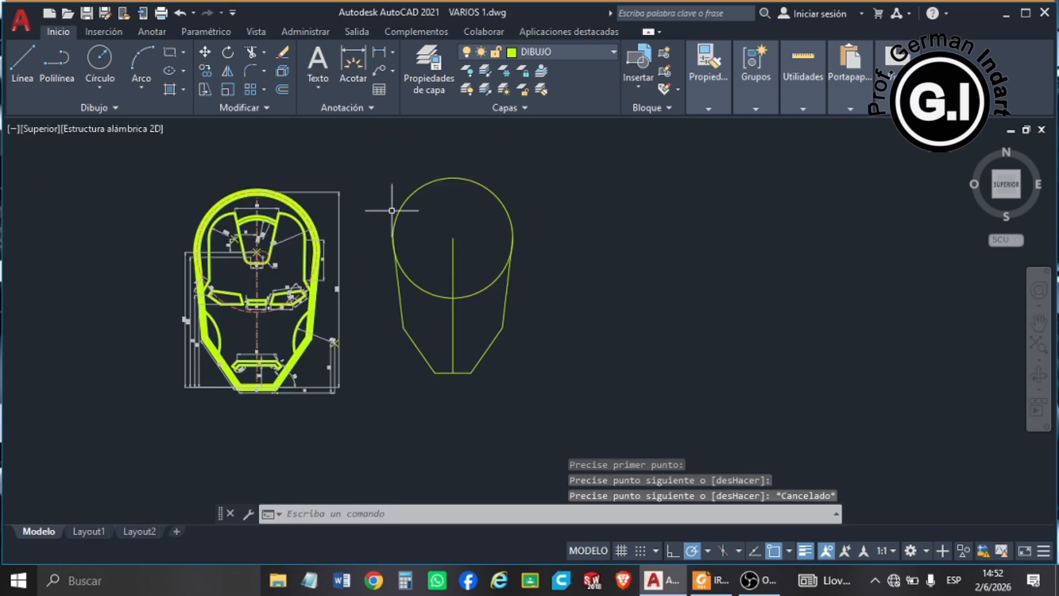
click(251, 52)
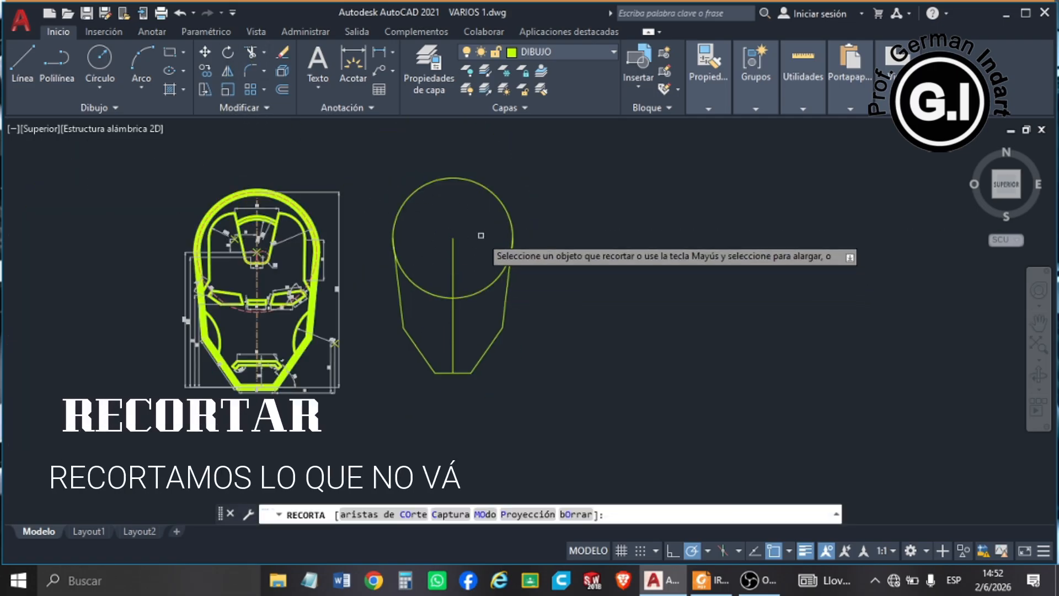
drag(481, 232, 436, 311)
click(431, 314)
click(479, 255)
click(473, 320)
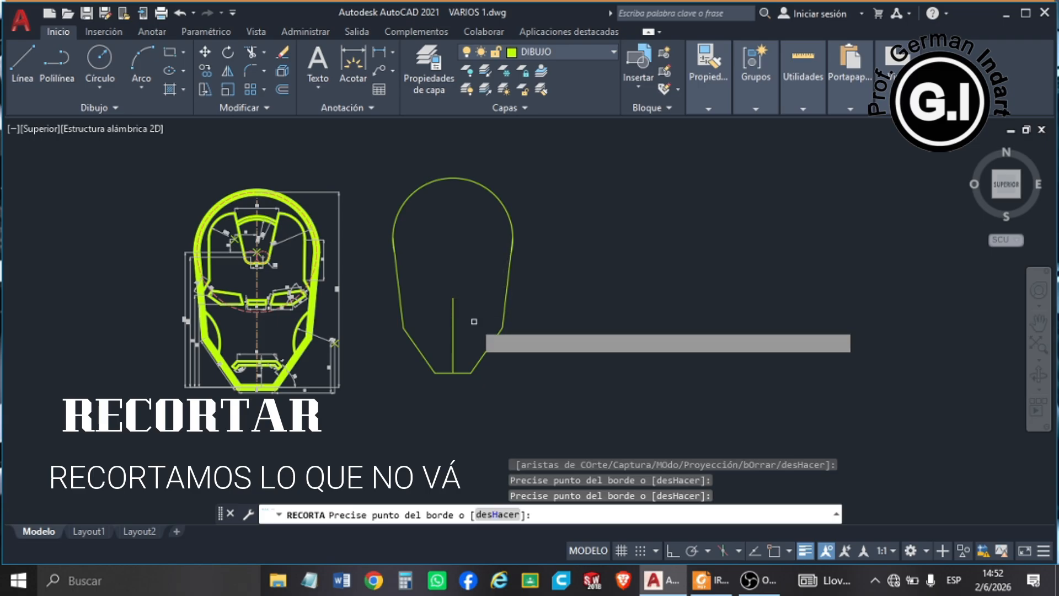
click(453, 323)
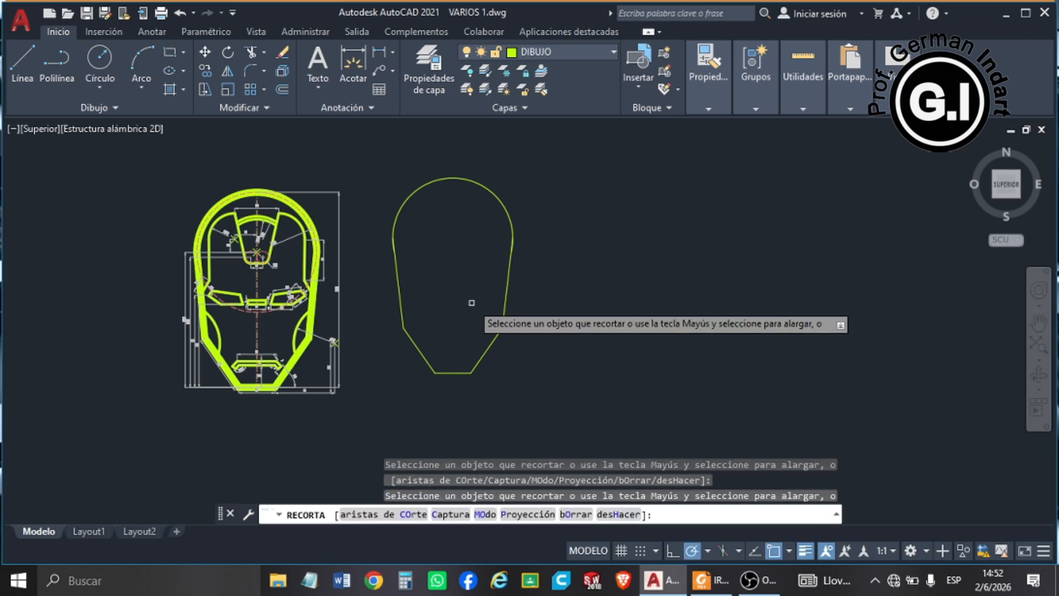
key(Escape)
scroll(283, 364, up, 6)
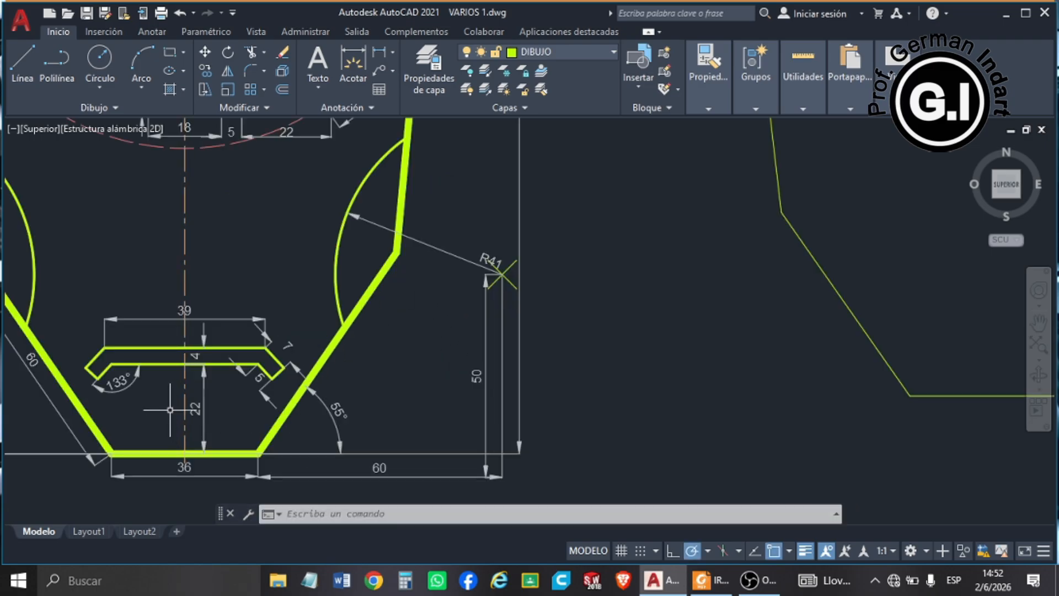
scroll(152, 282, down, 4)
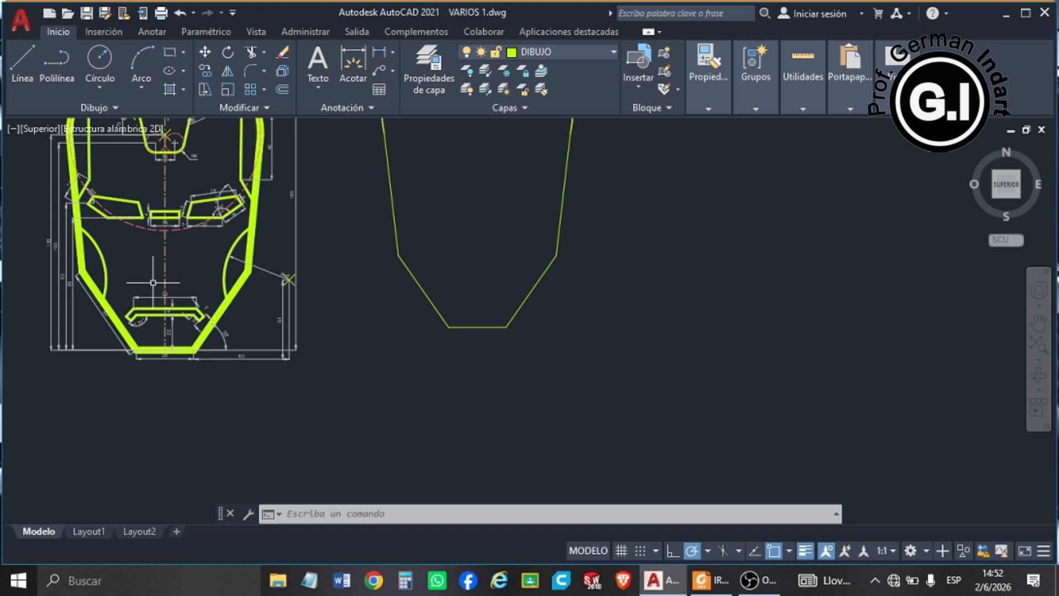
click(20, 65)
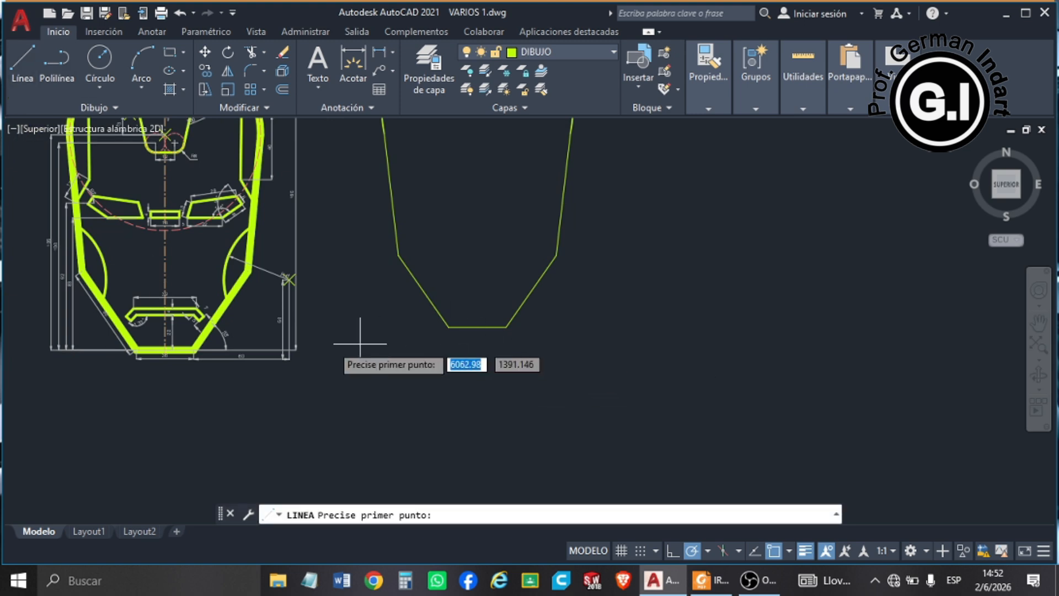
scroll(101, 337, up, 2)
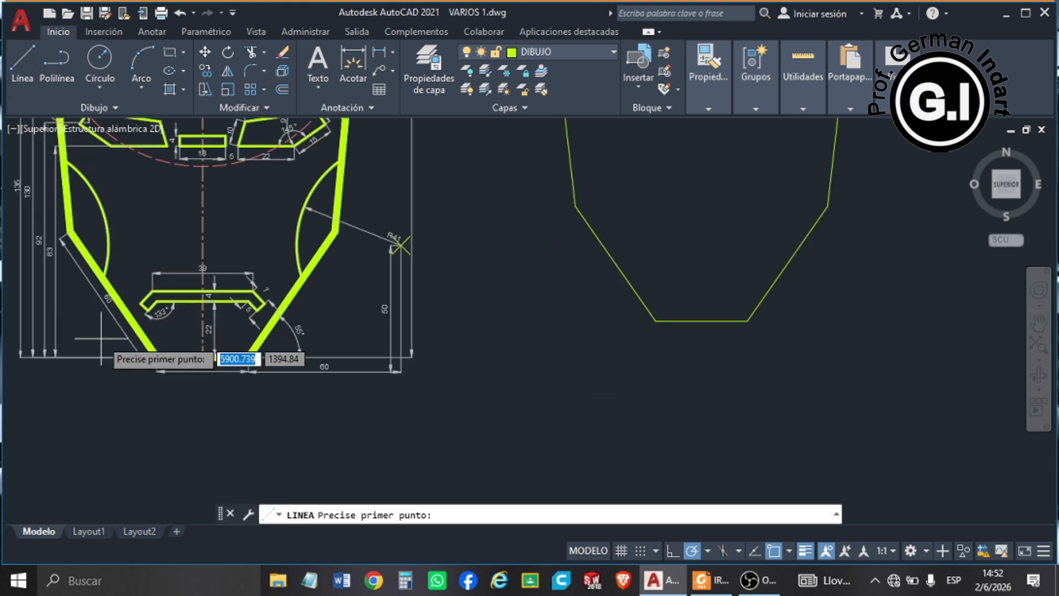
scroll(101, 338, up, 2)
scroll(260, 357, down, 4)
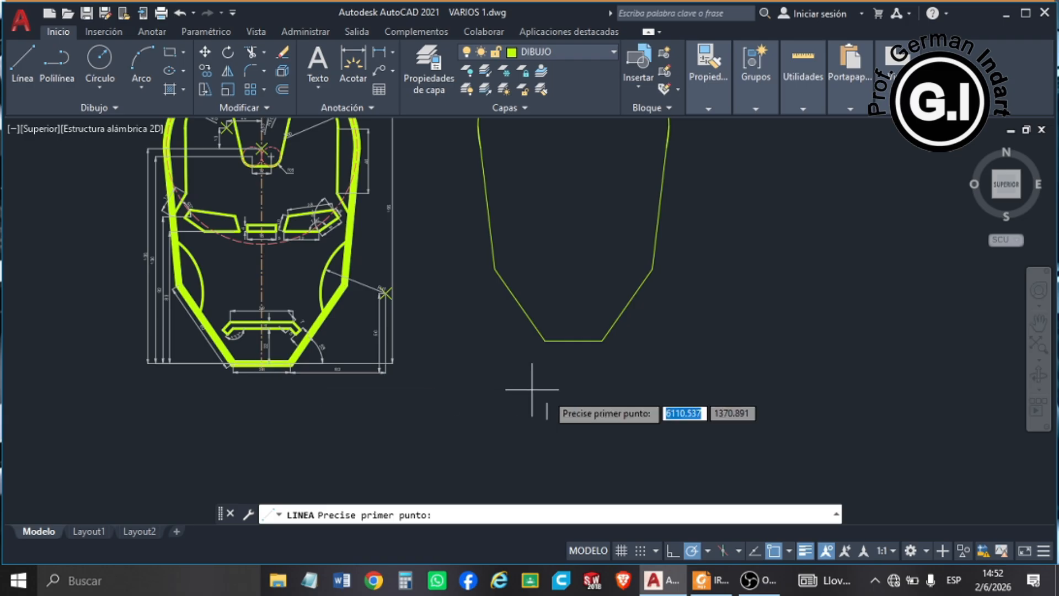
key(Escape)
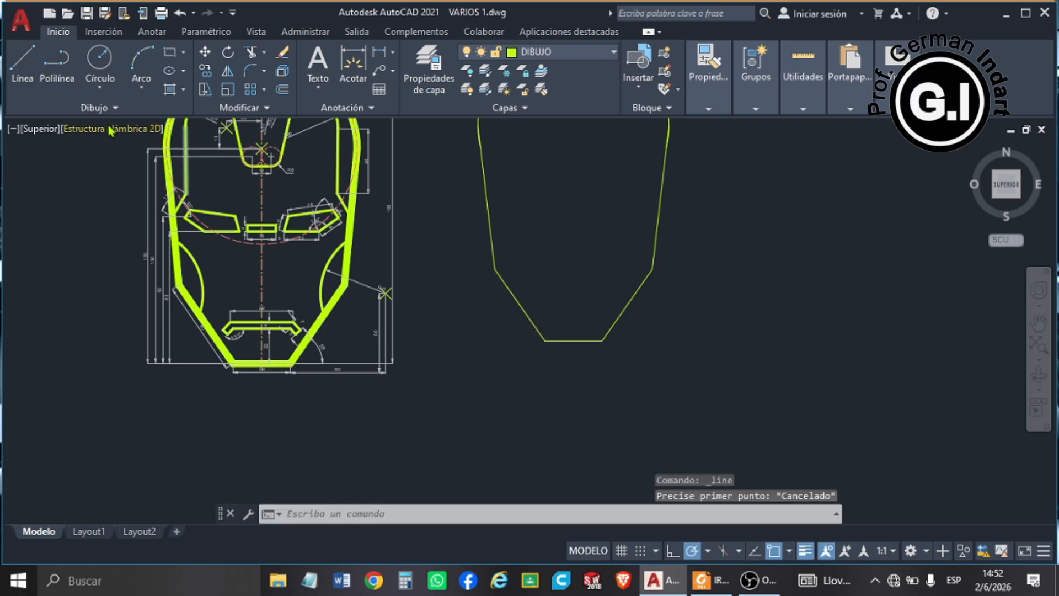
- For the mouth, draw a 22-unit vertical line up from the bottom edge's midpoint and a separate 39-unit horizontal line above it
click(23, 62)
click(576, 338)
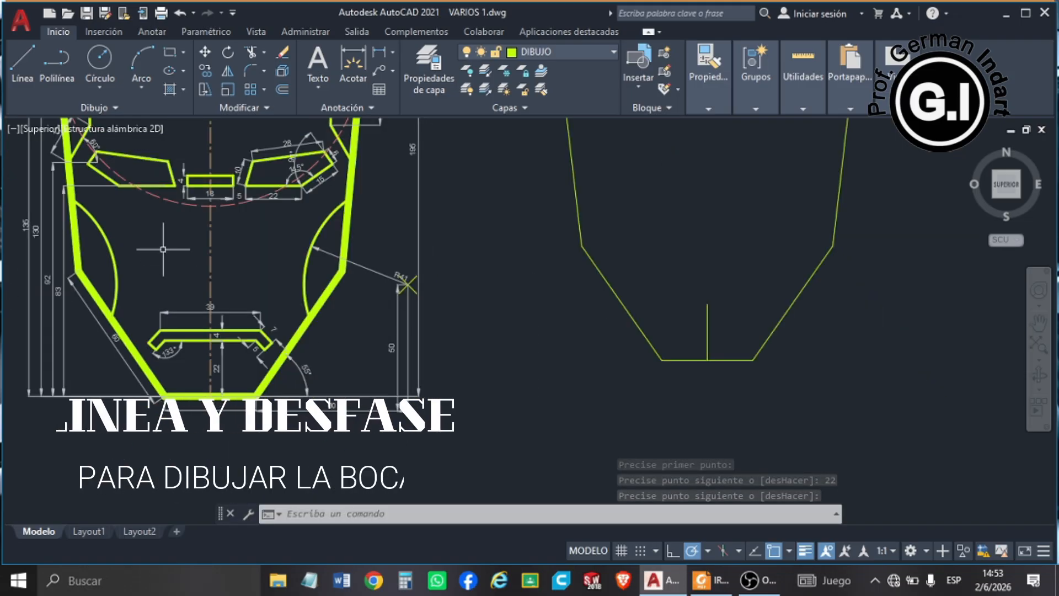
click(646, 250)
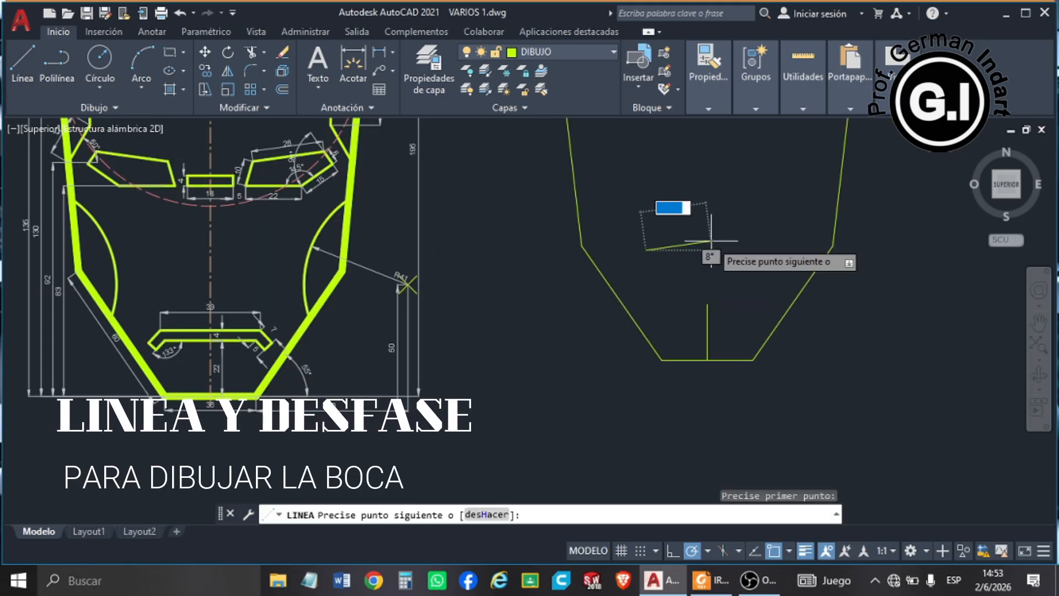
text(3)
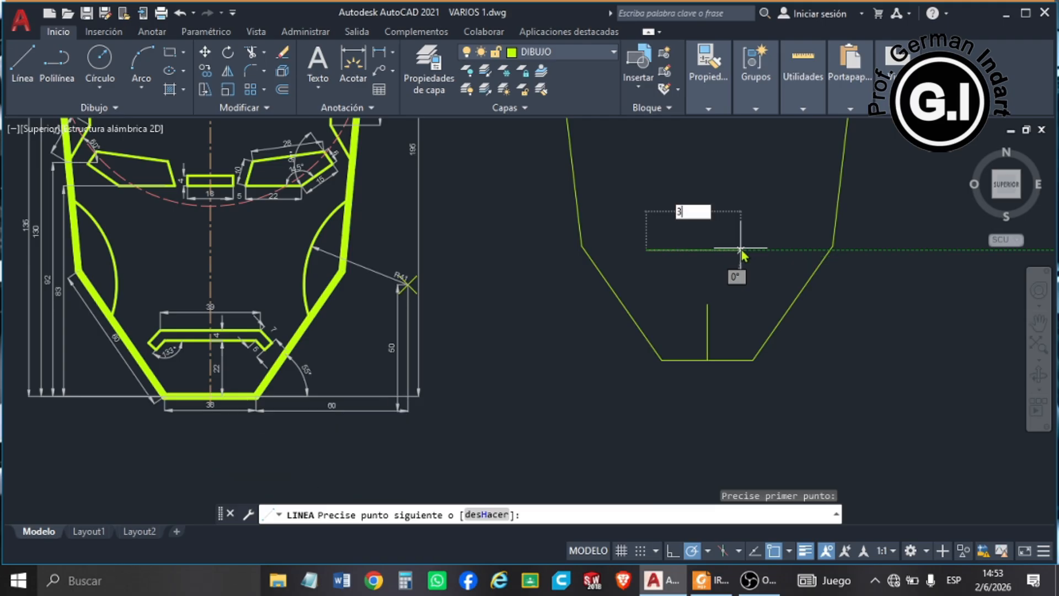
key(Return)
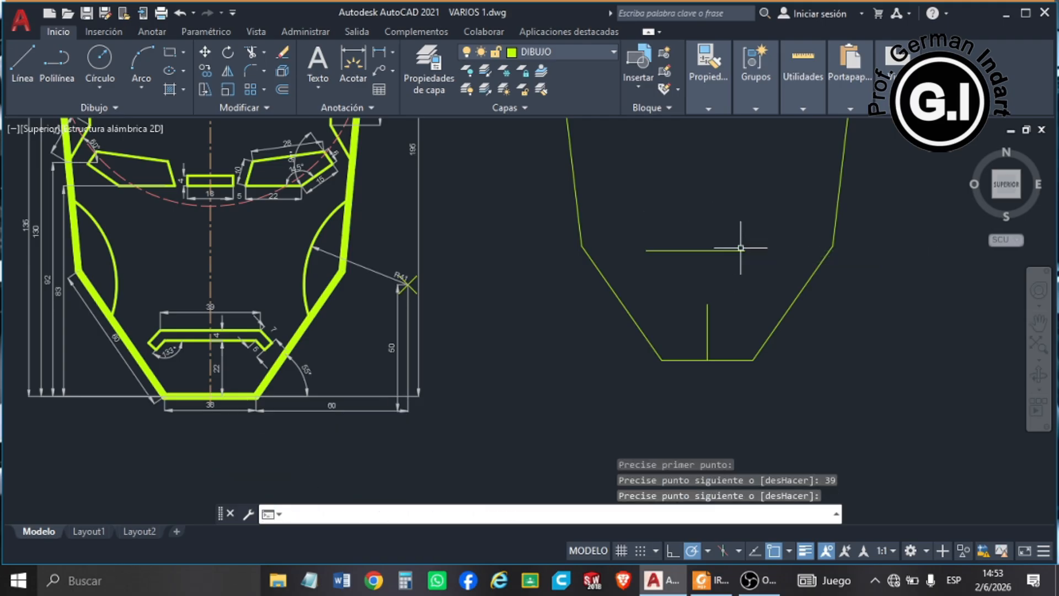
- Move the 39-unit horizontal line by its midpoint onto the upper end of the 22-unit vertical line
key(Return)
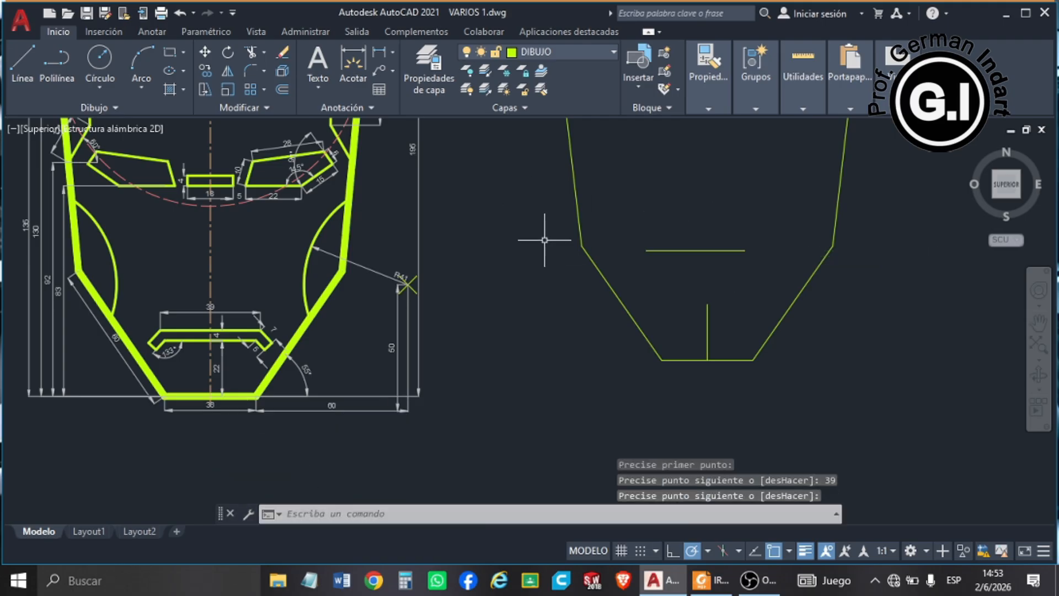
click(207, 54)
click(754, 225)
click(695, 257)
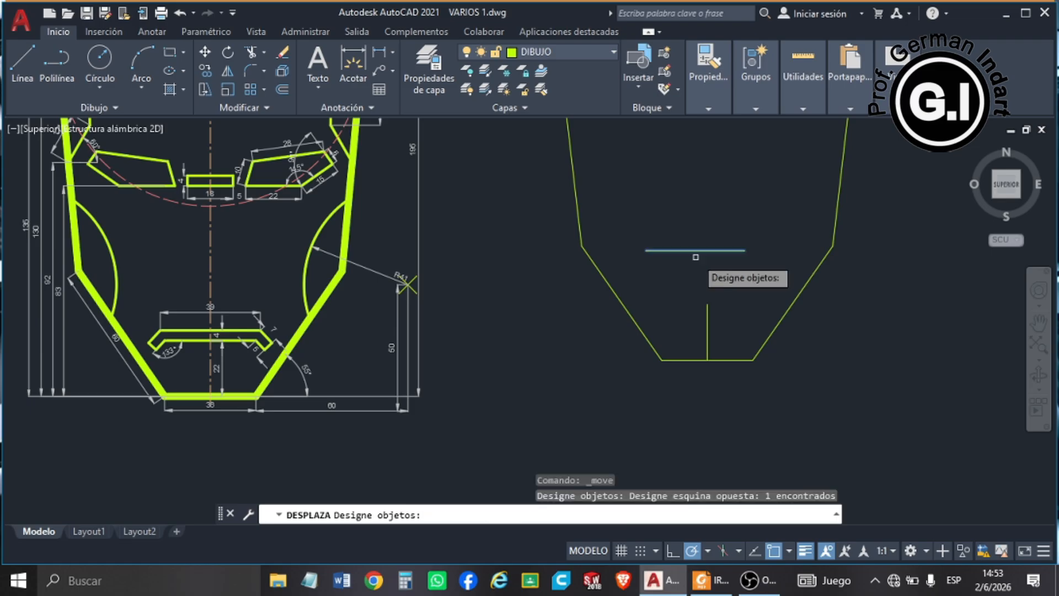
key(Return)
click(695, 250)
click(707, 304)
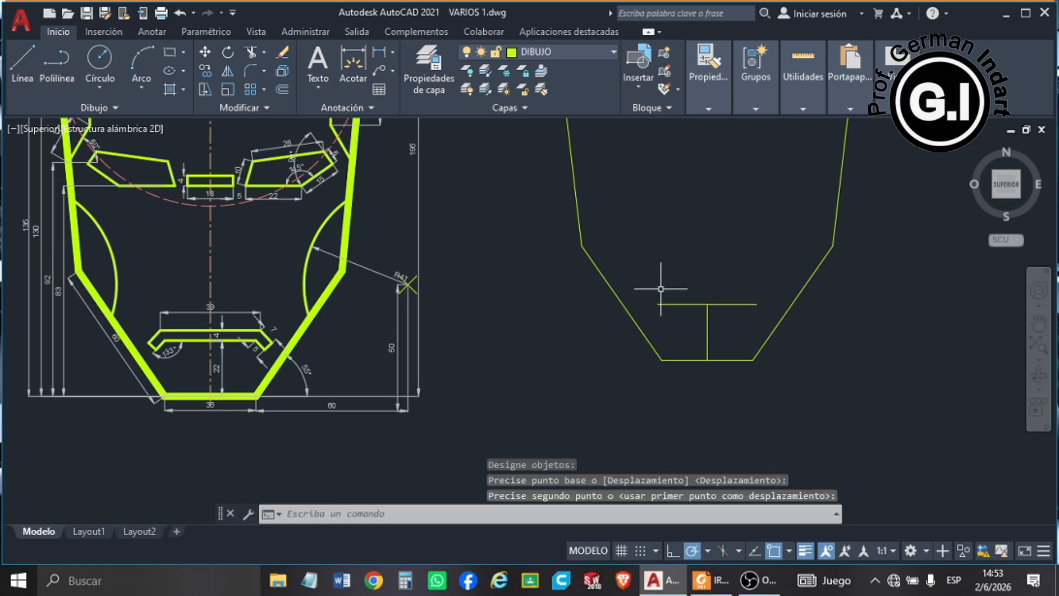
- Offset the mouth's 39-unit horizontal line 4 units upward
click(284, 92)
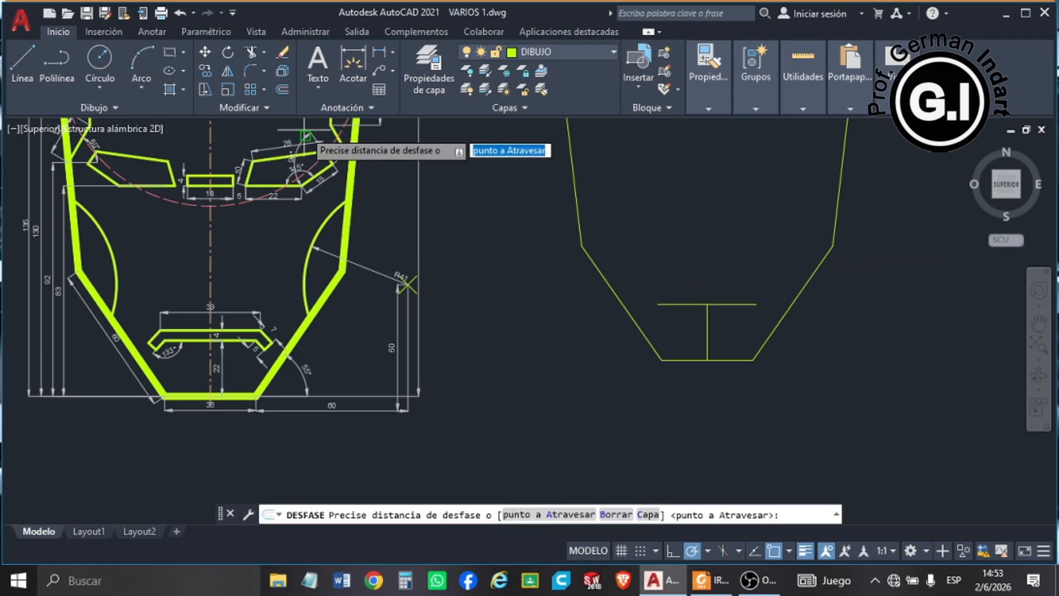
key(Return)
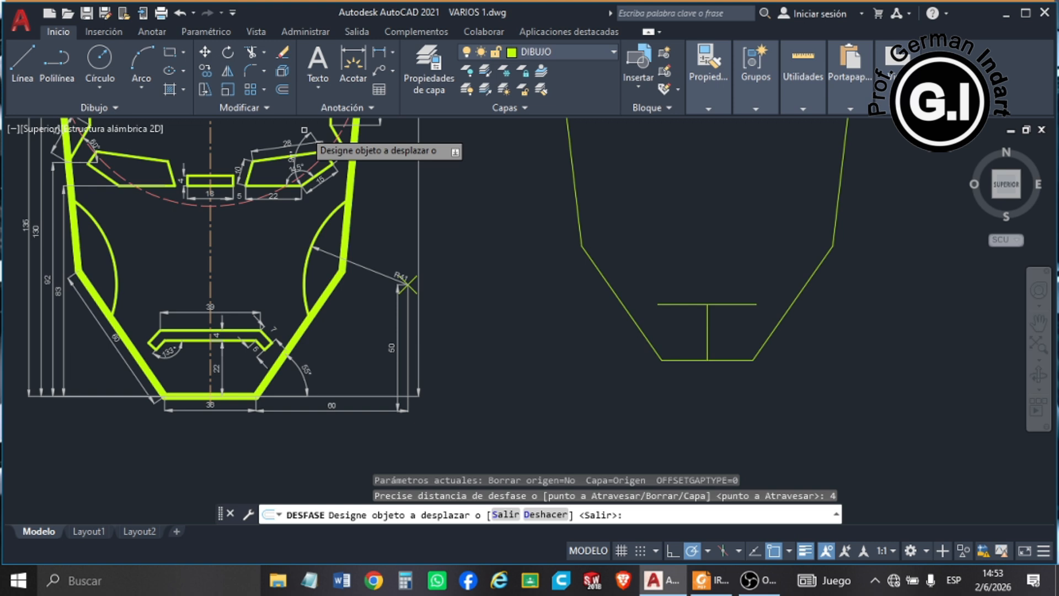
click(680, 304)
click(681, 243)
key(Escape)
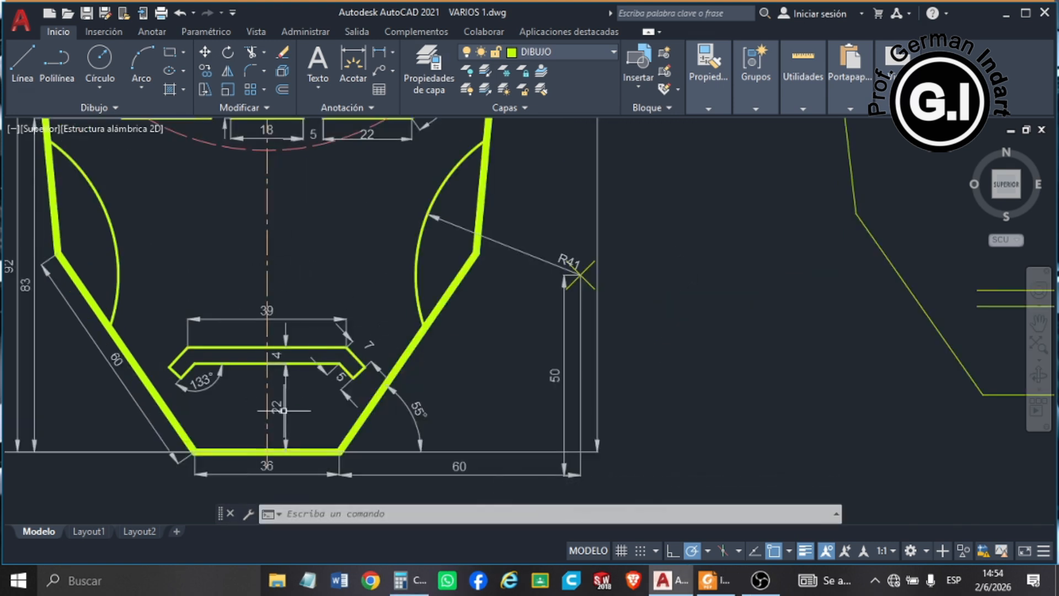
- Calculate 180 - 133 in Calculator for the mouth's side angle, then return to the drawing
click(401, 581)
key(minus)
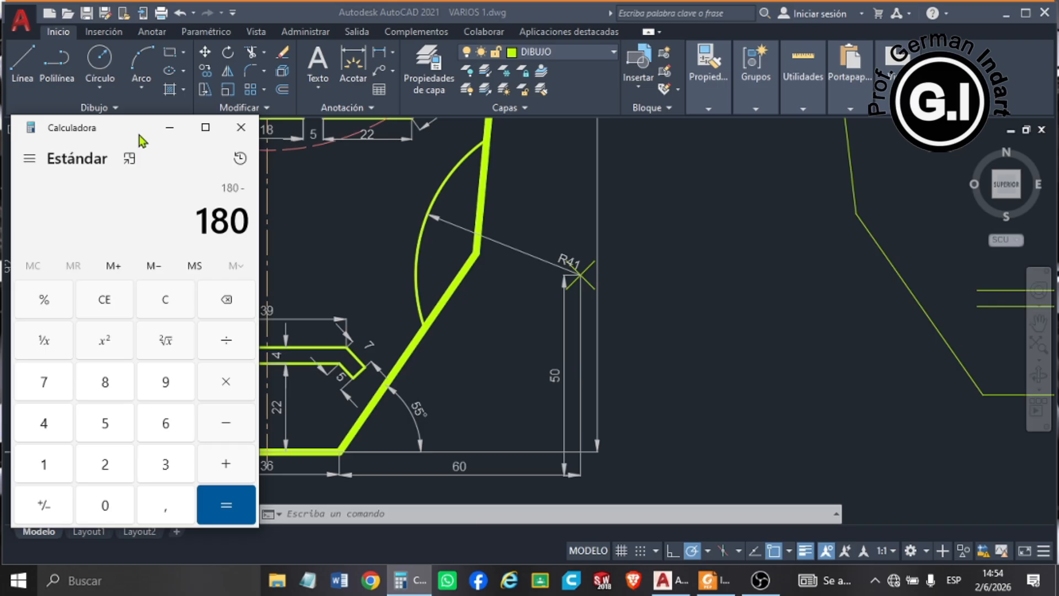
text(133)
key(Return)
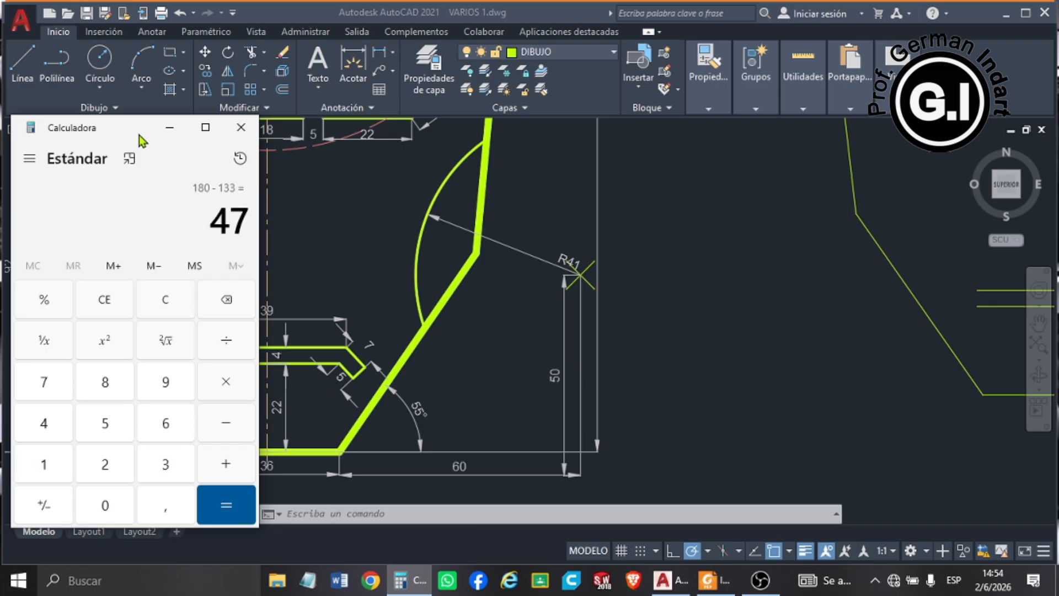
click(170, 127)
- Draw a 7-unit horizontal line outward from the right end of the mouth's upper line
click(14, 65)
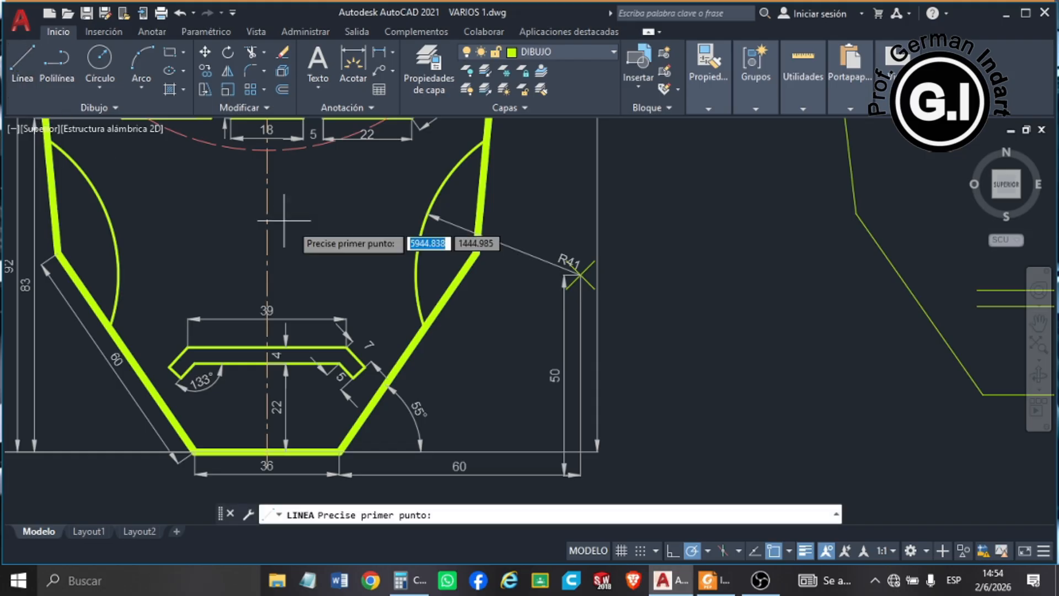
scroll(556, 284, down, 3)
scroll(721, 300, up, 5)
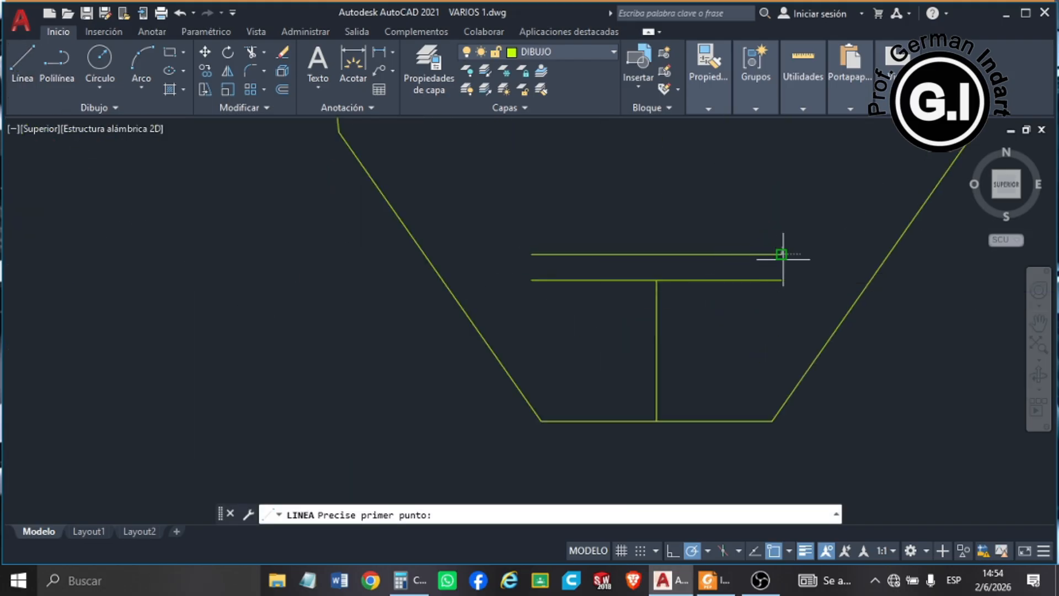
click(780, 254)
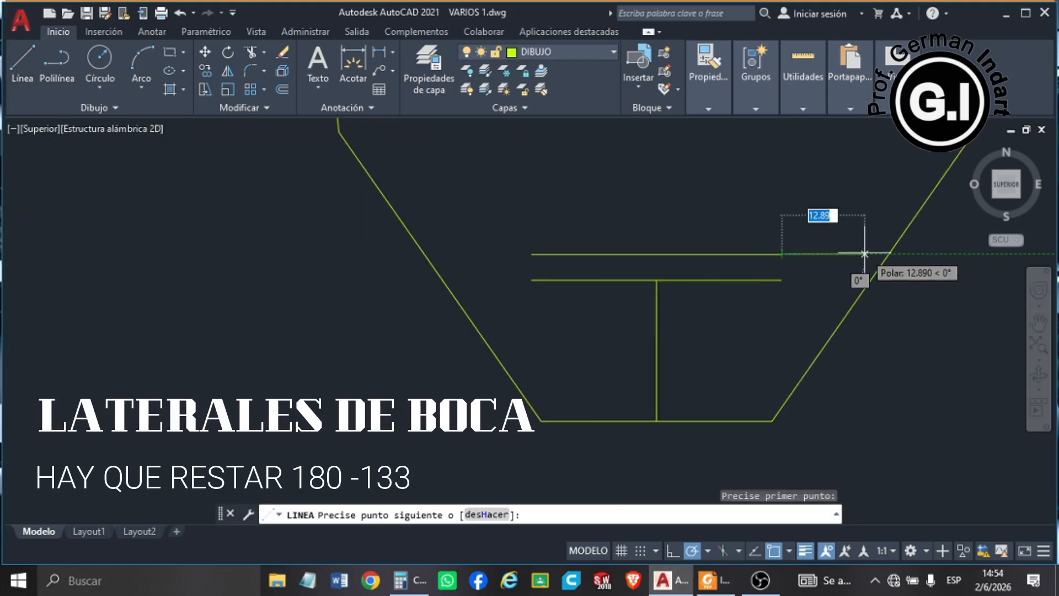
text(7)
key(Return)
key(Return)
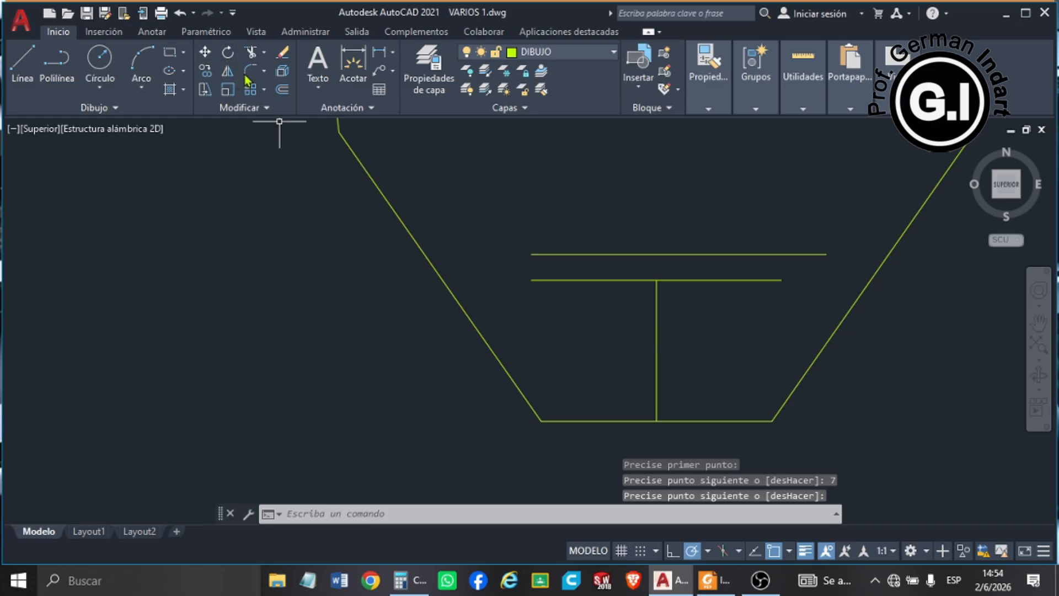
- Rotate the 7-unit line by -47 degrees about its endpoint on the mouth's upper line
click(227, 54)
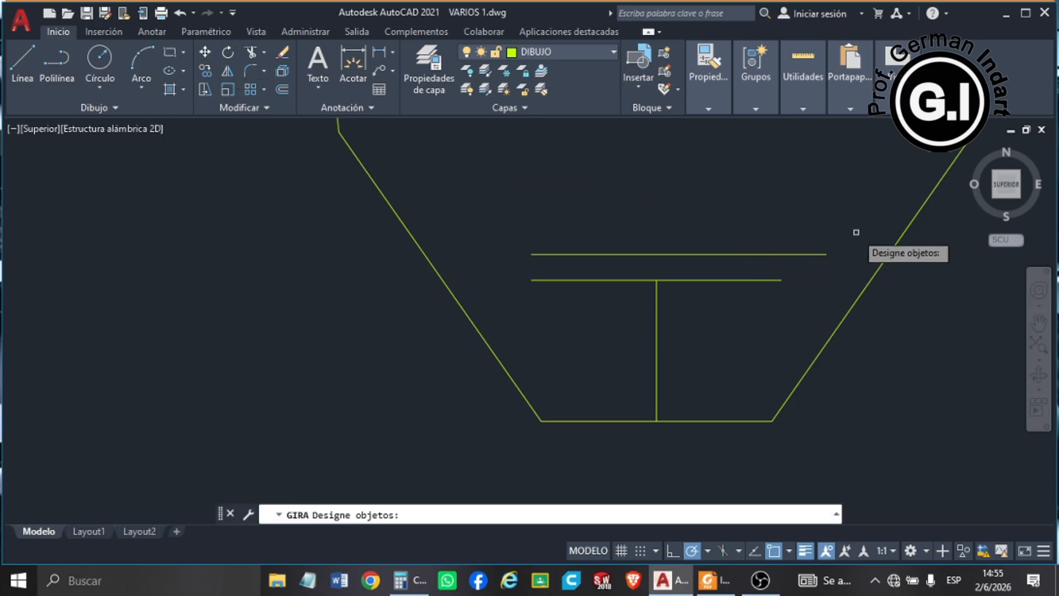
click(827, 233)
click(799, 270)
key(Return)
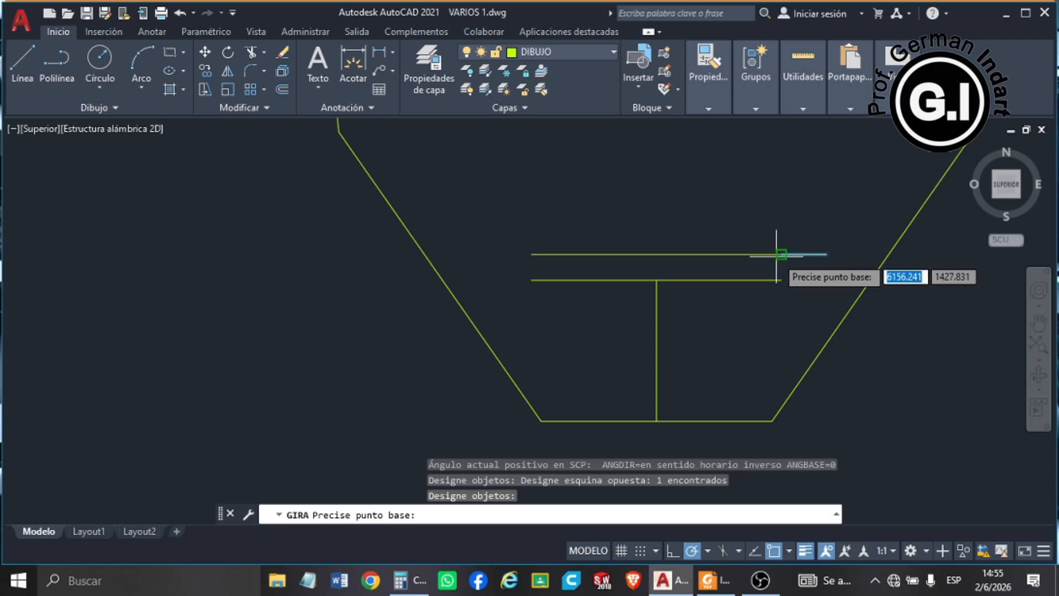
click(781, 254)
text(-47)
key(Return)
key(Escape)
click(823, 261)
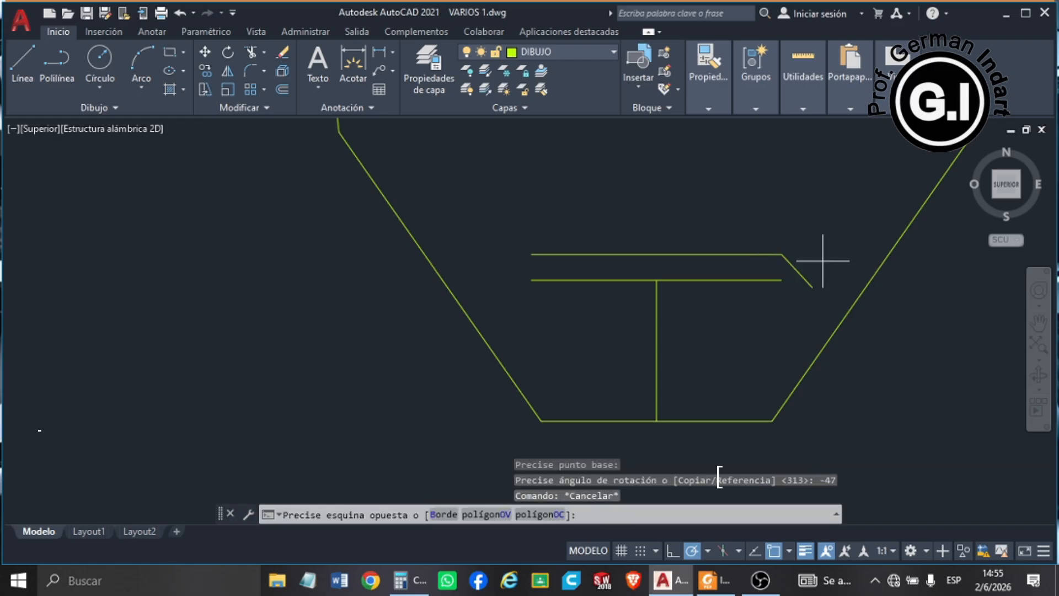
click(798, 295)
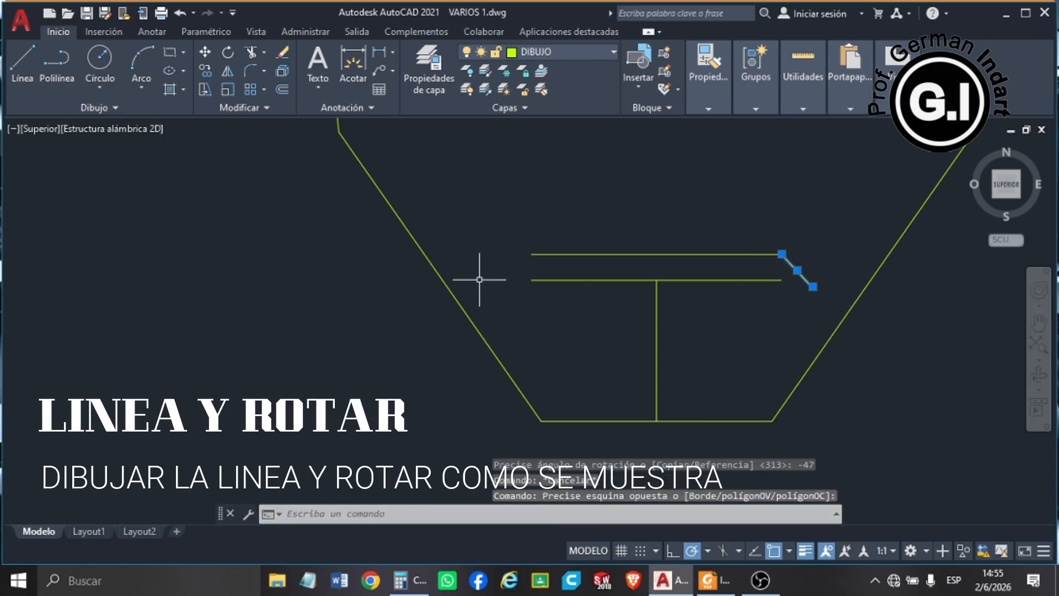
click(228, 70)
click(657, 254)
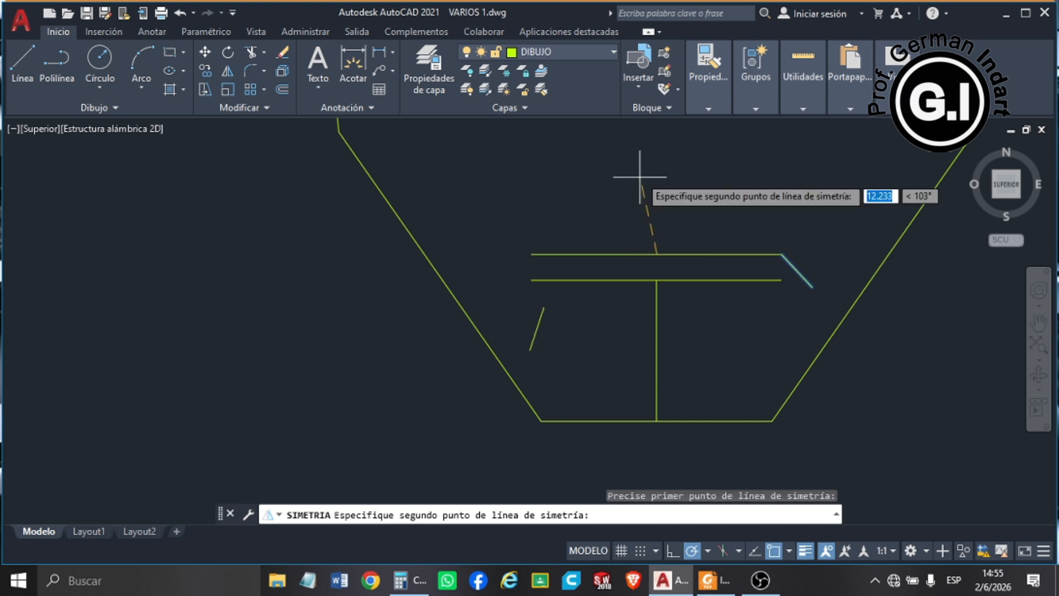
click(655, 165)
key(Escape)
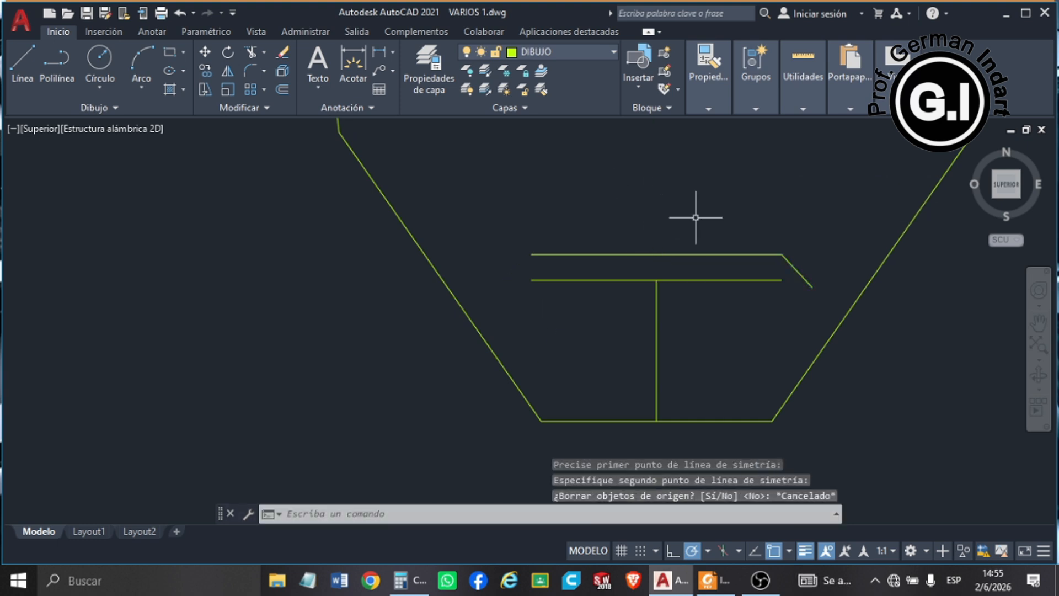
- Mirror the slanted 7-unit line about a vertical axis through the upper mouth line's midpoint, keeping the original
right_click(654, 255)
click(794, 266)
click(796, 266)
key(Return)
click(657, 254)
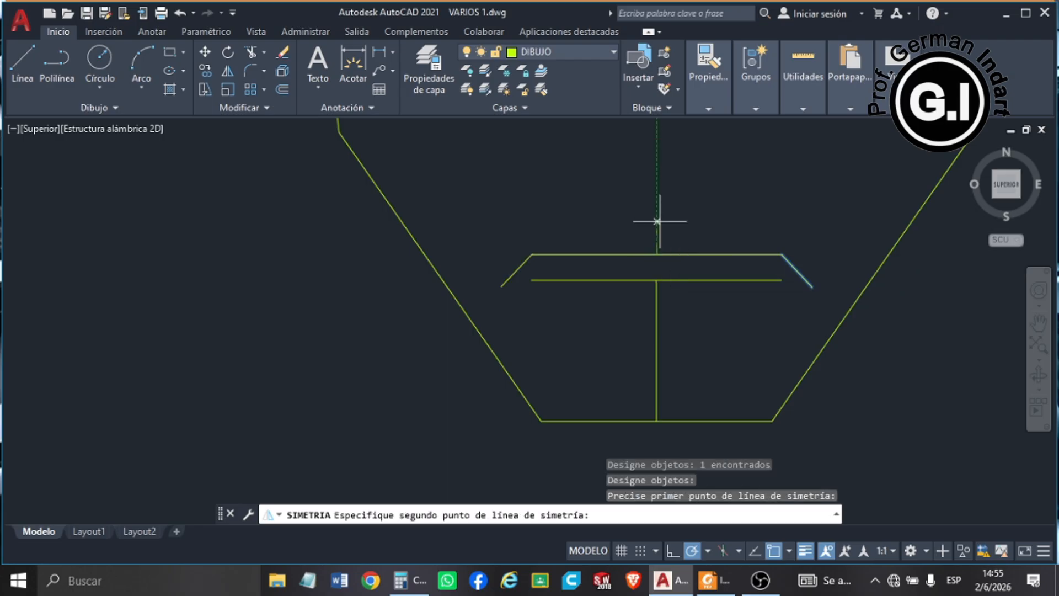
click(663, 186)
key(Return)
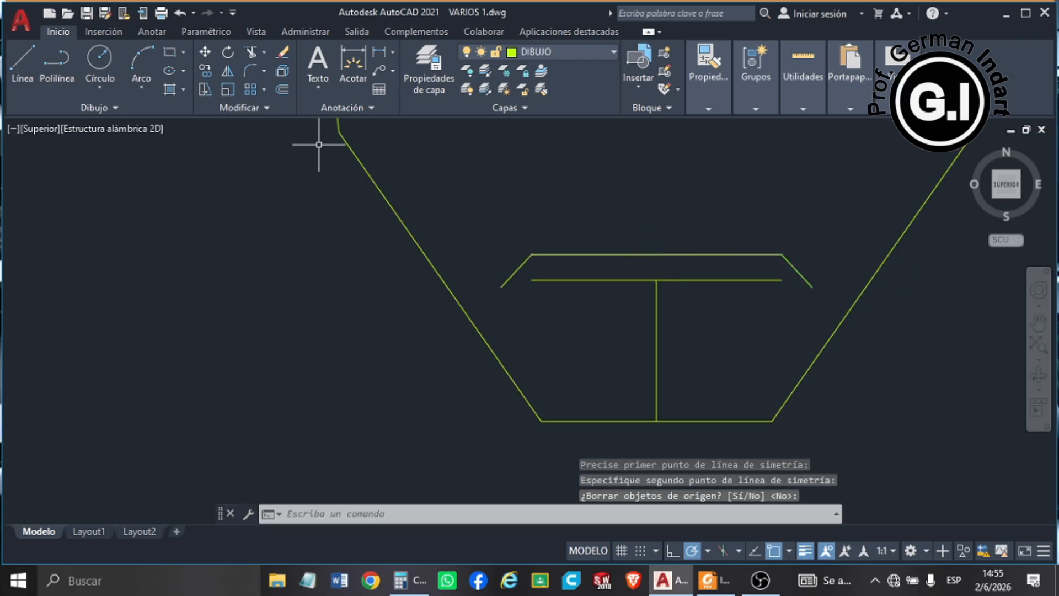
- Offset both slanted lines of the mouth 4 units inward
click(281, 90)
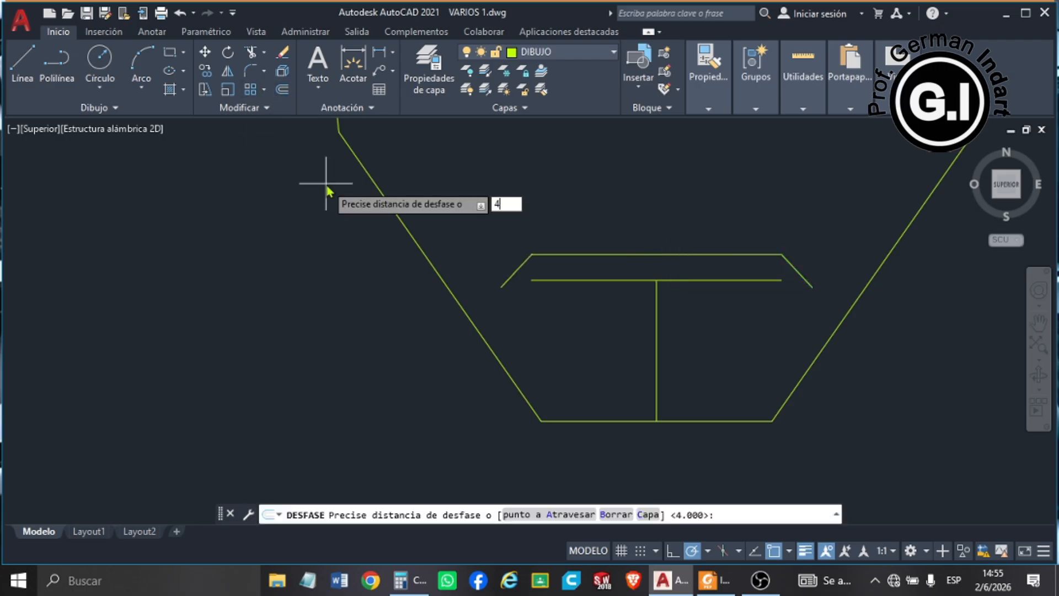
key(Return)
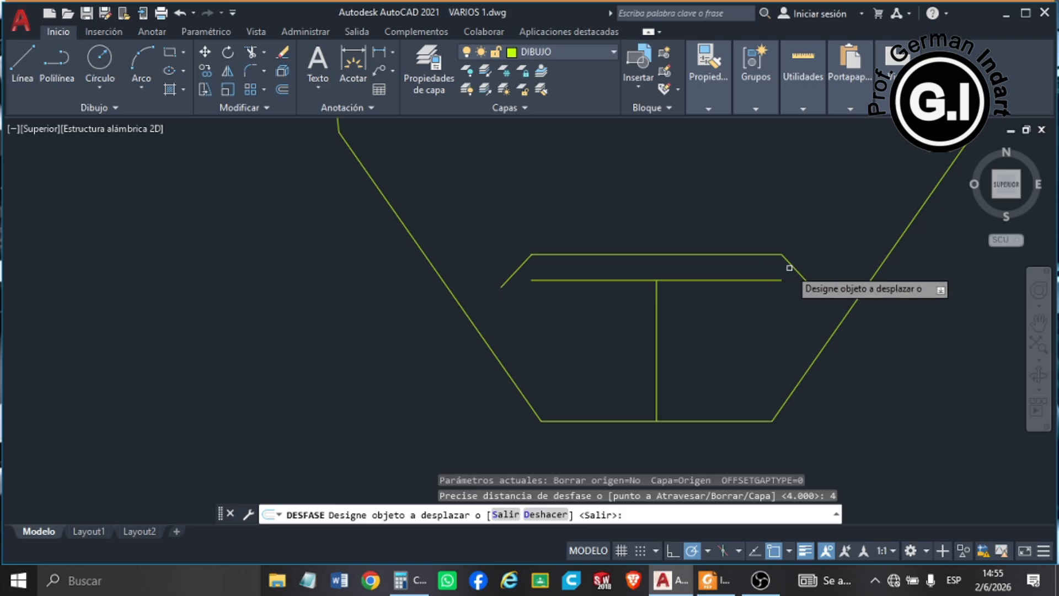
click(792, 267)
click(743, 308)
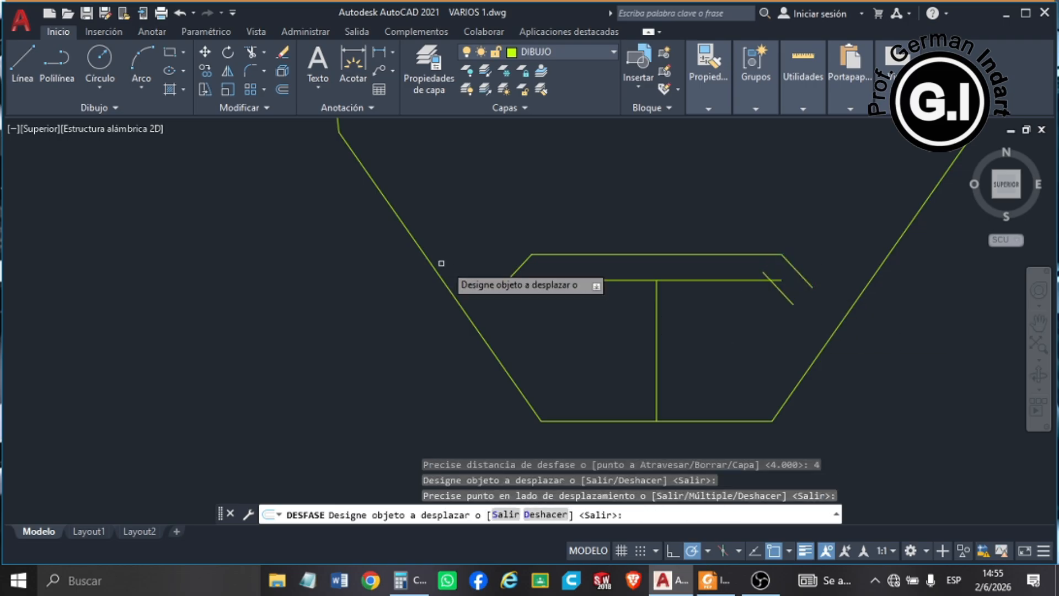
click(521, 265)
click(562, 333)
key(Escape)
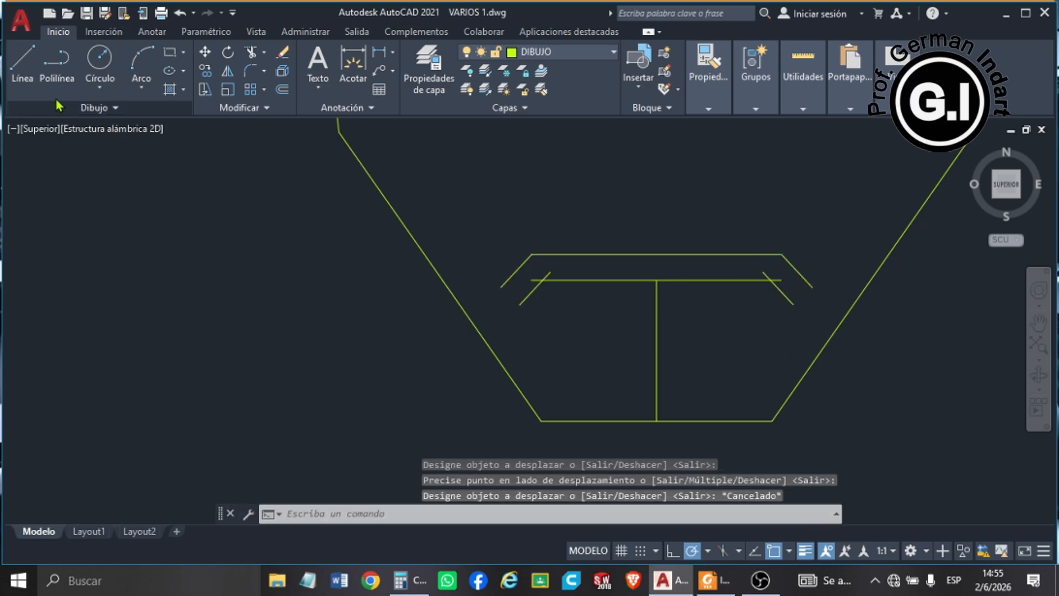
- Close the mouth's left end with a line joining the lower endpoints of its two slanted lines
click(22, 61)
click(519, 304)
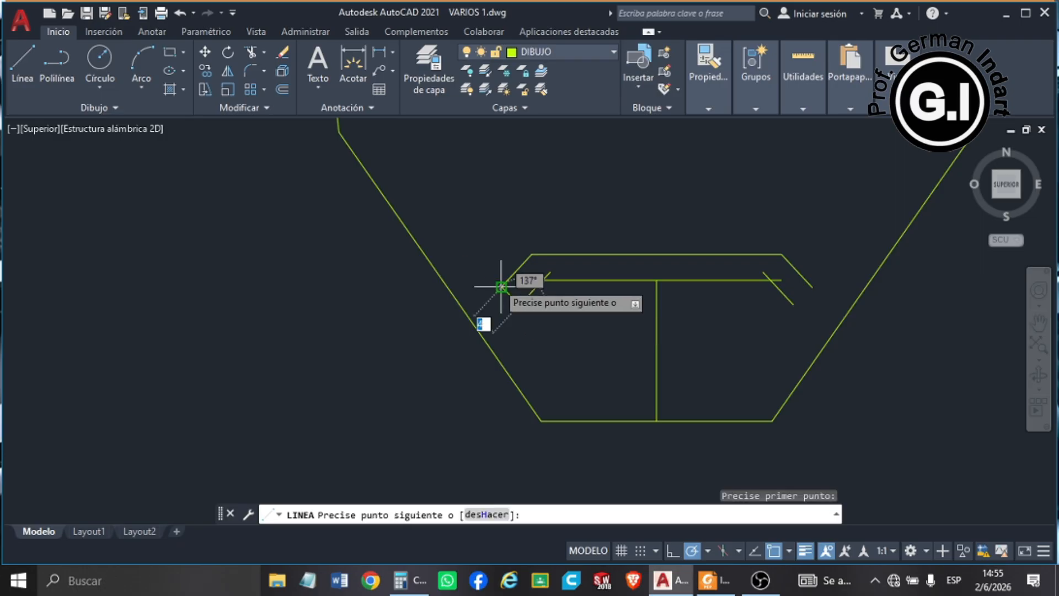
click(501, 287)
key(Escape)
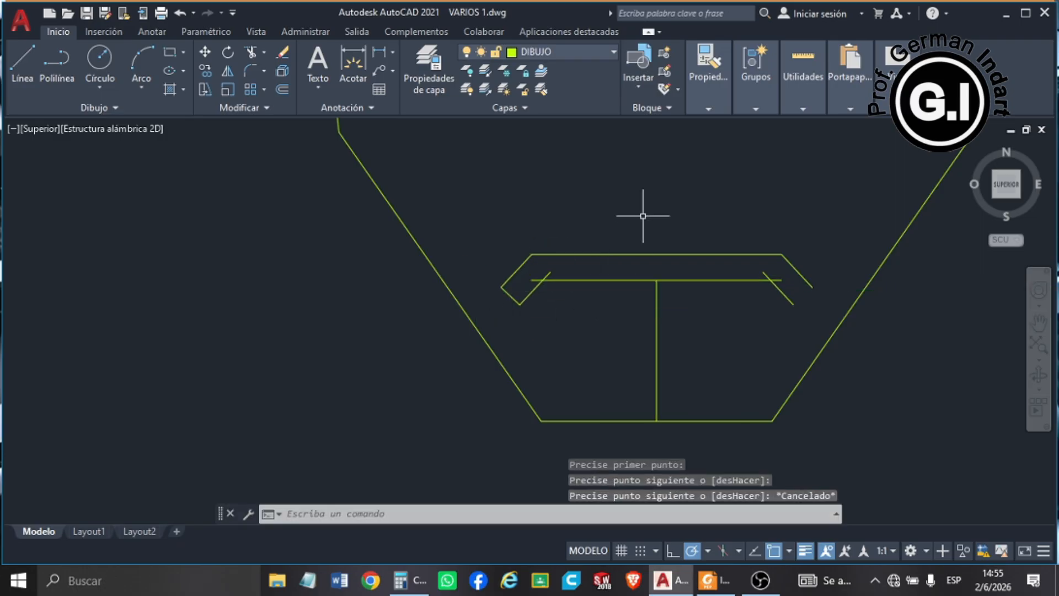
key(Return)
key(Return)
key(Return)
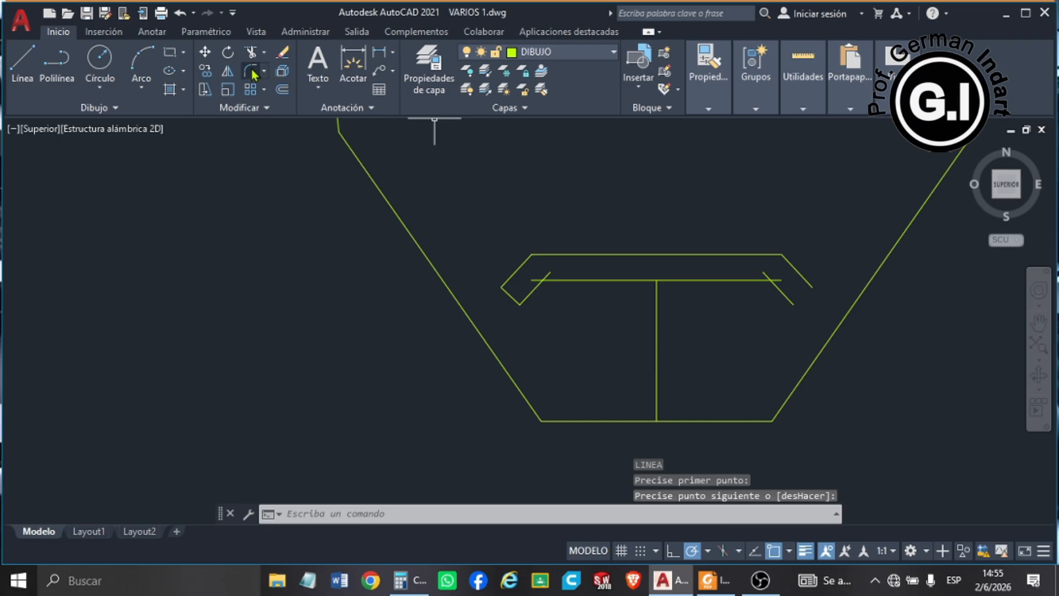
- Close the mouth's right end with a line joining the lower endpoints of its two slanted lines
click(17, 62)
click(794, 303)
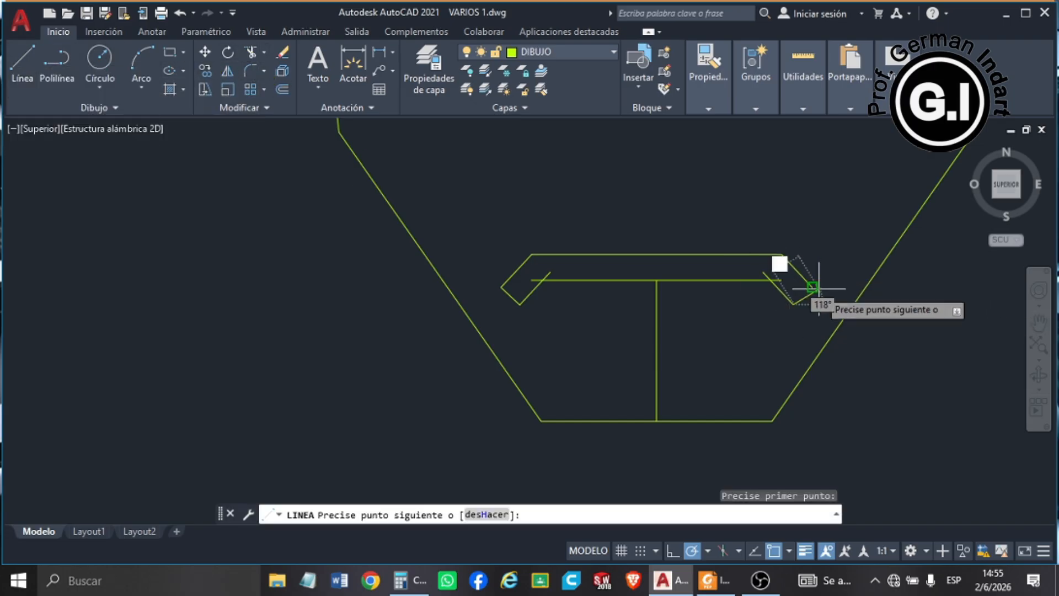
click(813, 286)
right_click(842, 216)
key(Escape)
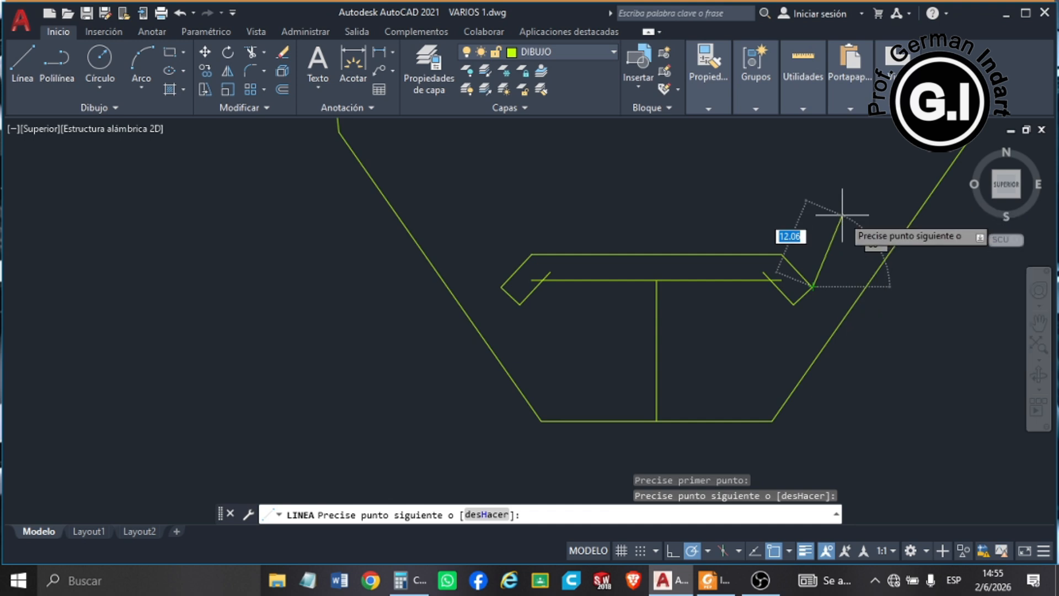
key(Return)
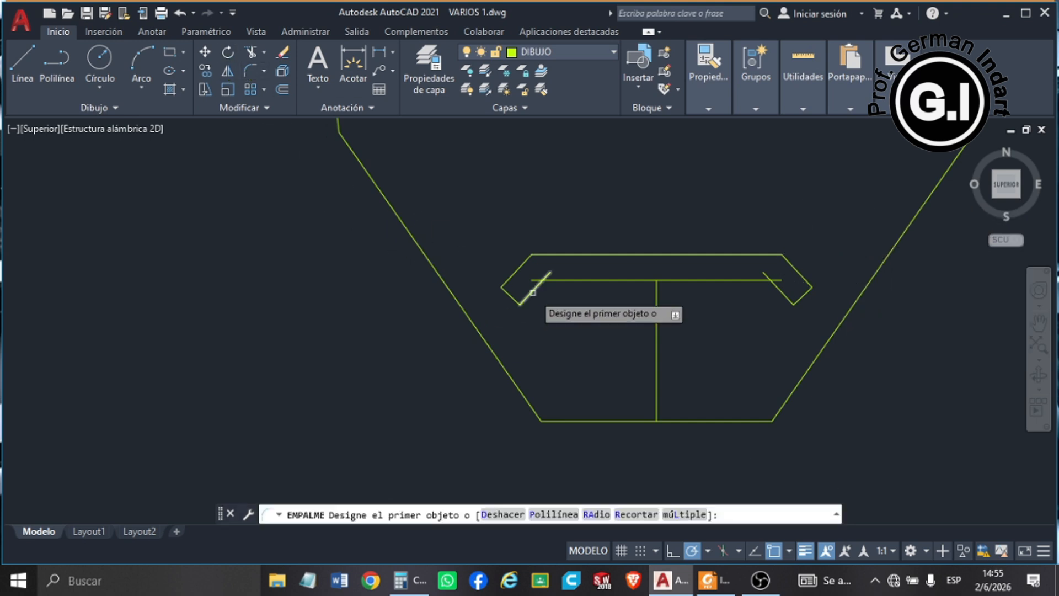
- Fillet the mouth's lower horizontal line with both inner slanted lines at radius 0 to form sharp corners
click(533, 292)
click(618, 280)
key(Return)
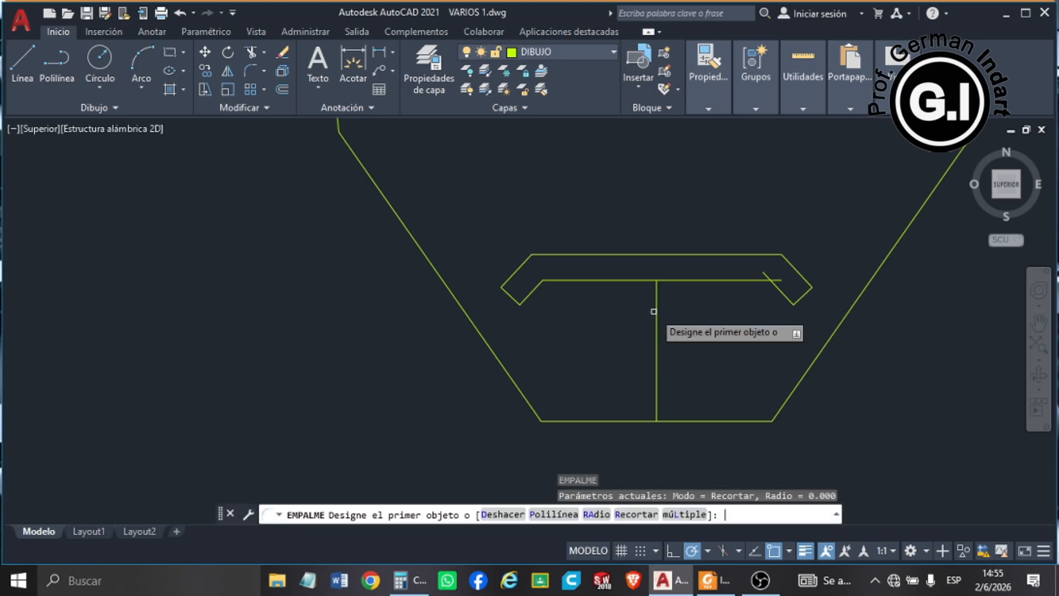
click(739, 281)
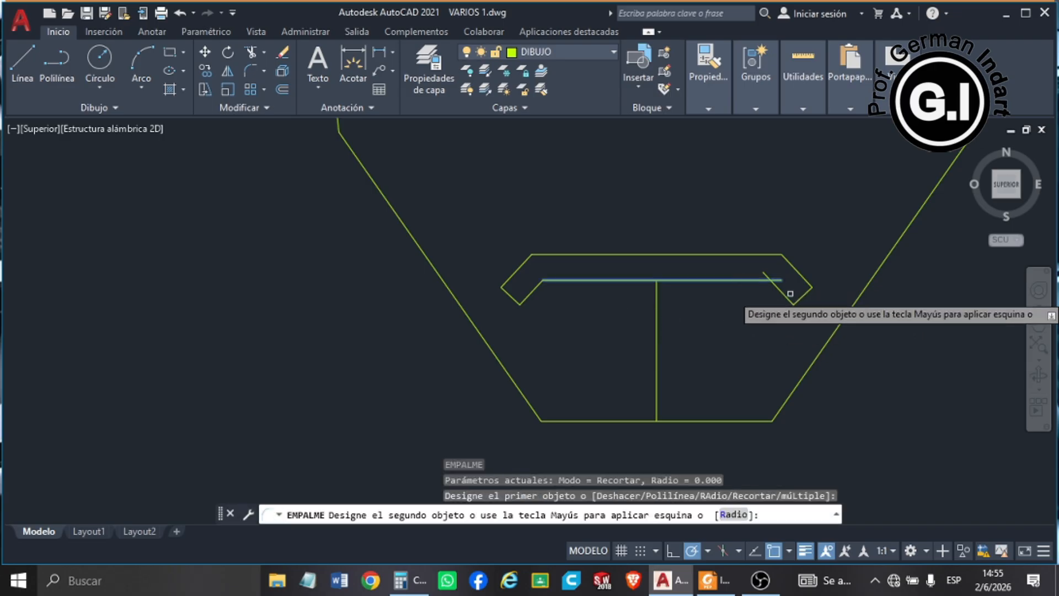
key(Escape)
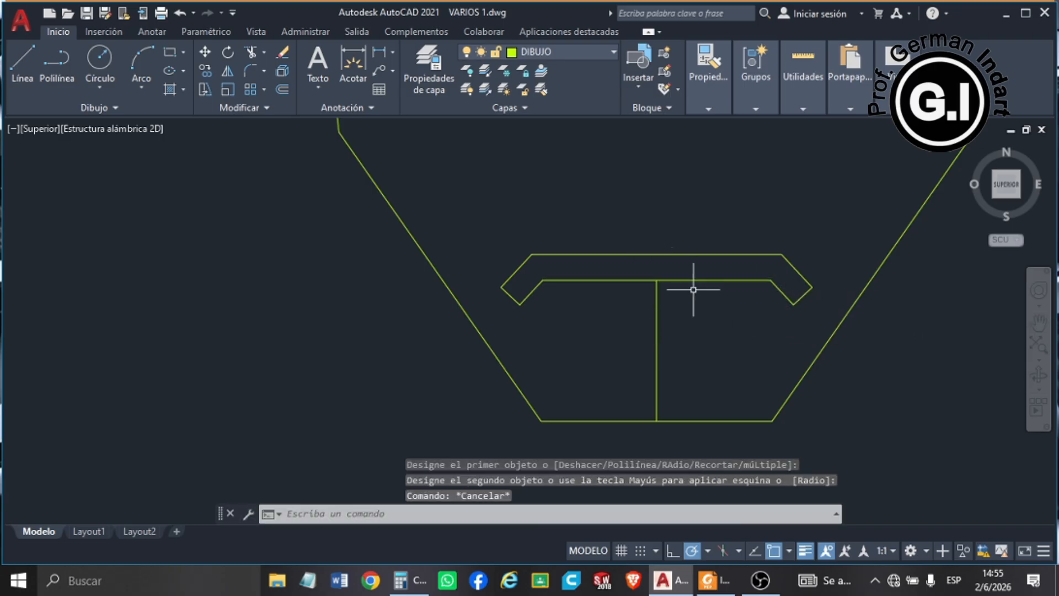
- Trim the leftover arc pieces on both sides of the face where the side arcs overlap the straight outline lines
scroll(621, 315, down, 5)
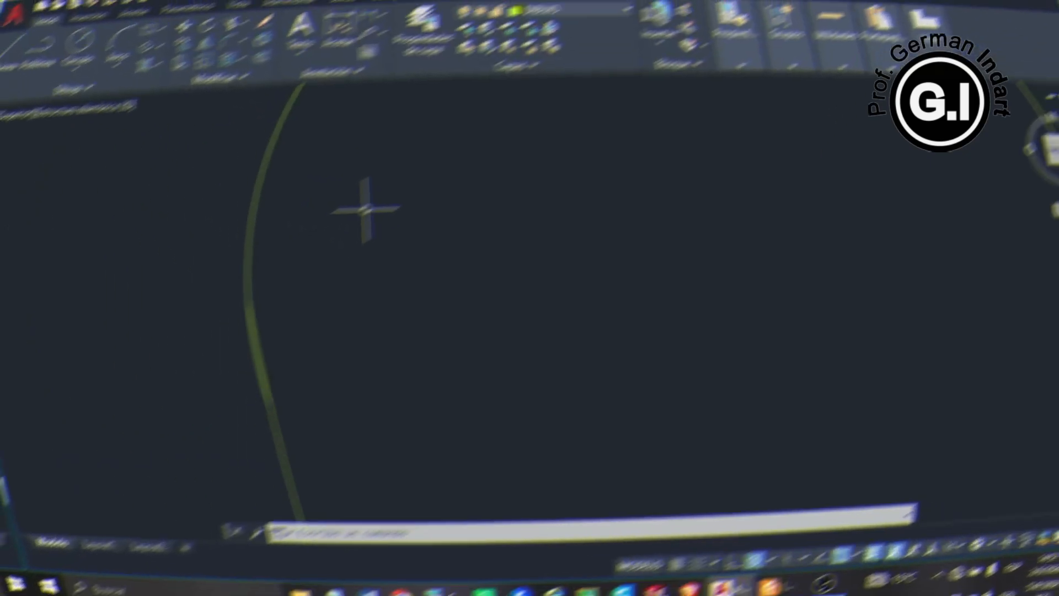
click(252, 51)
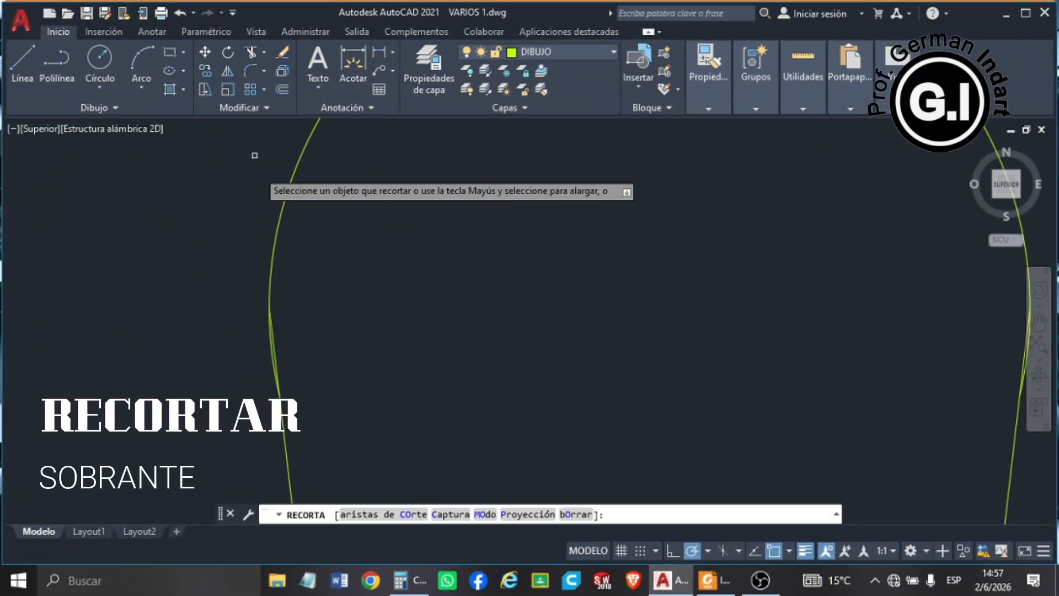
click(269, 348)
scroll(193, 309, down, 4)
scroll(560, 310, up, 8)
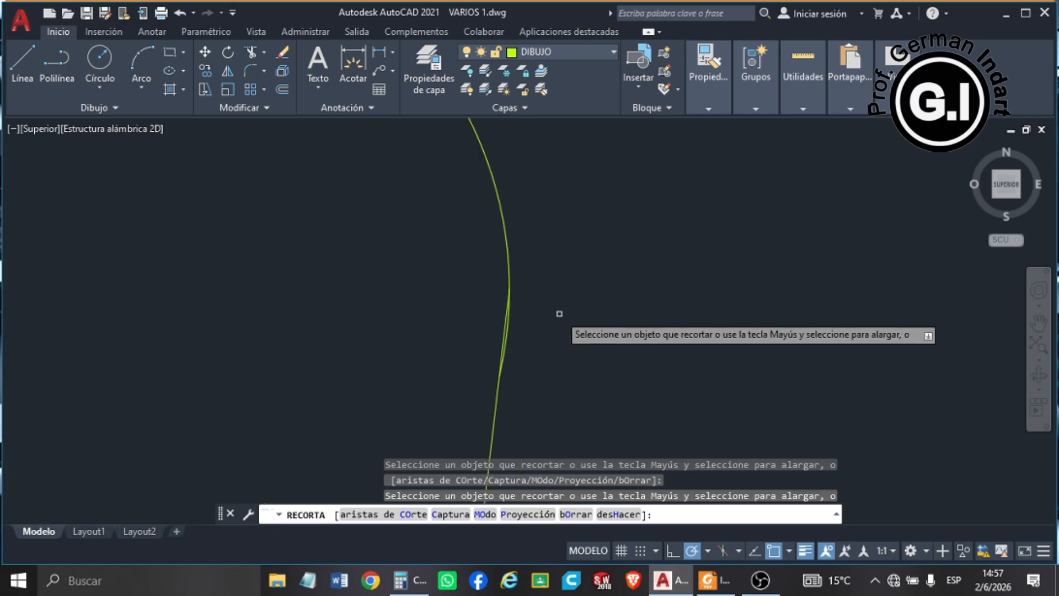
click(469, 320)
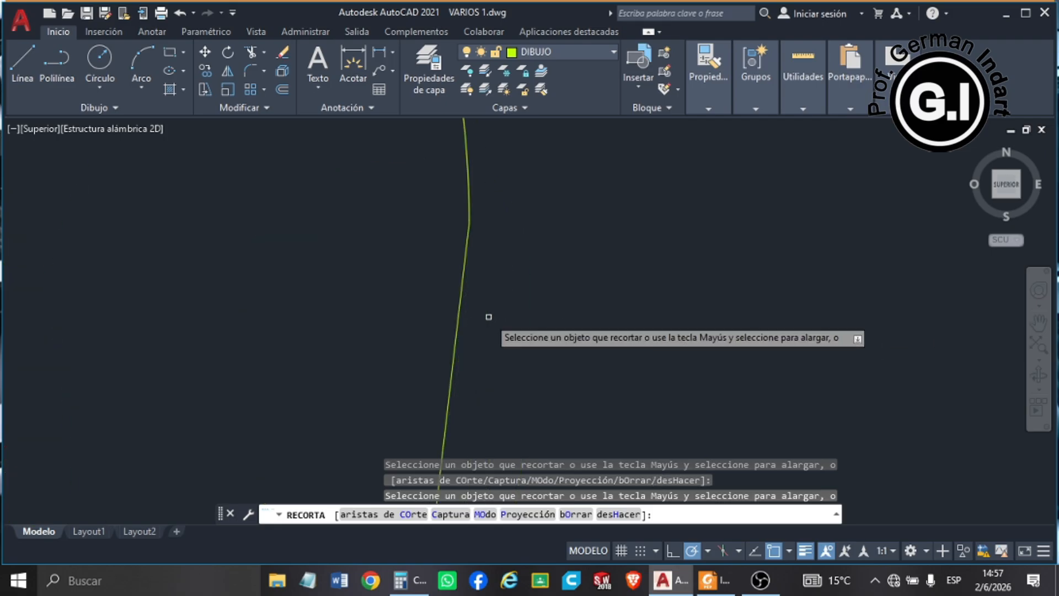
right_click(505, 305)
click(557, 319)
- Draw construction lines from the chin's right corner, 60 units horizontally to the right and 50 units vertically upward
scroll(466, 296, down, 5)
scroll(480, 279, up, 5)
scroll(251, 346, up, 2)
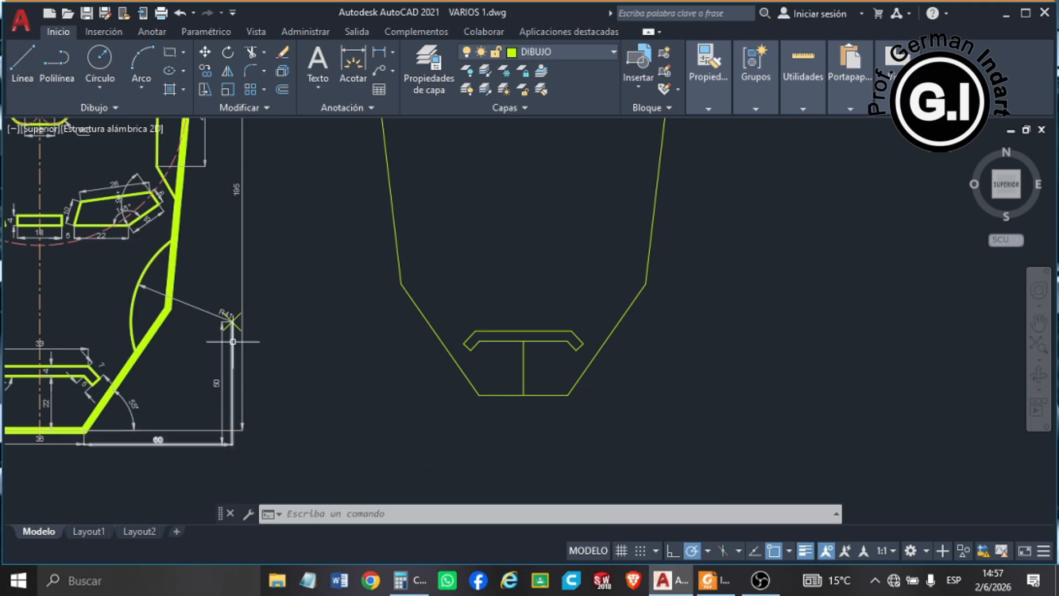
click(23, 60)
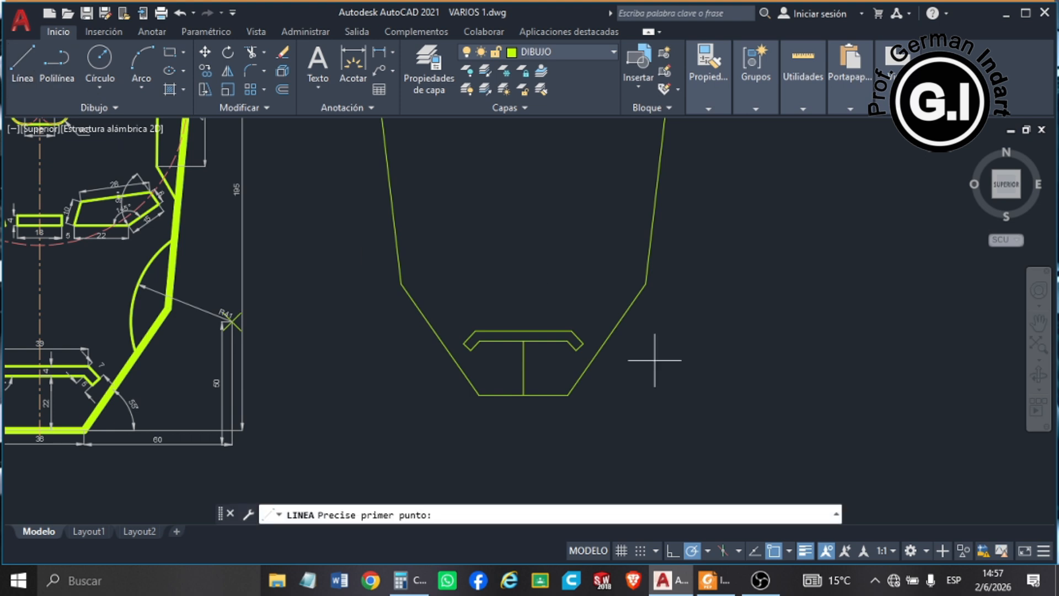
click(567, 395)
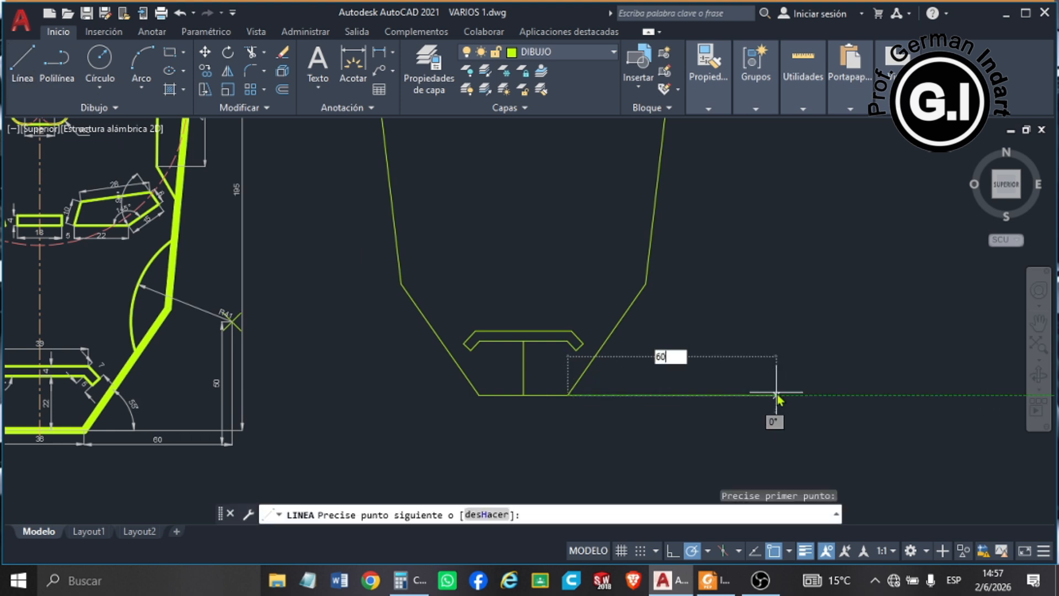
text(60)
key(Return)
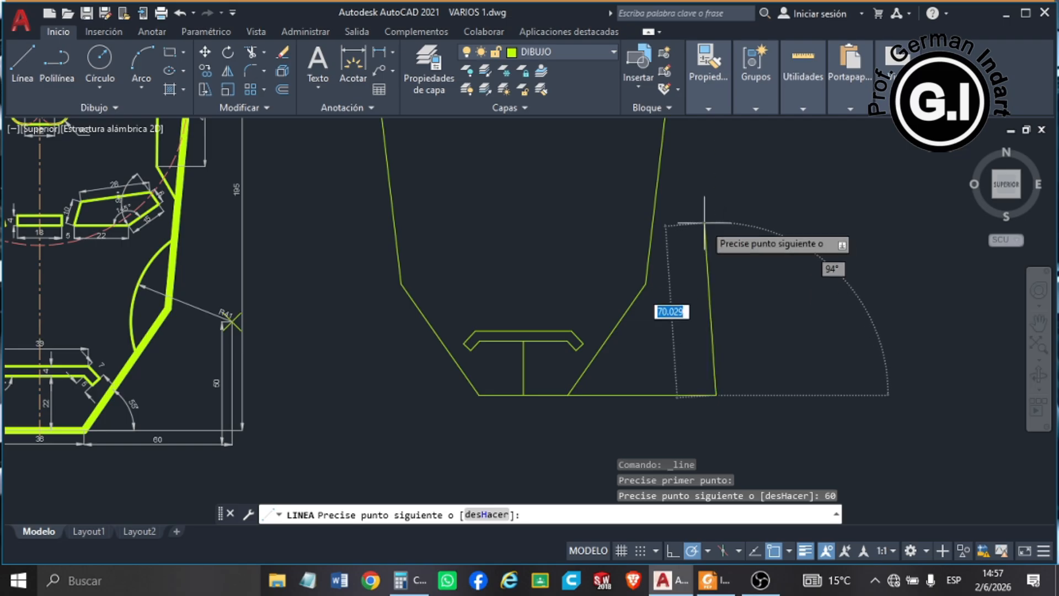
text(50)
key(Return)
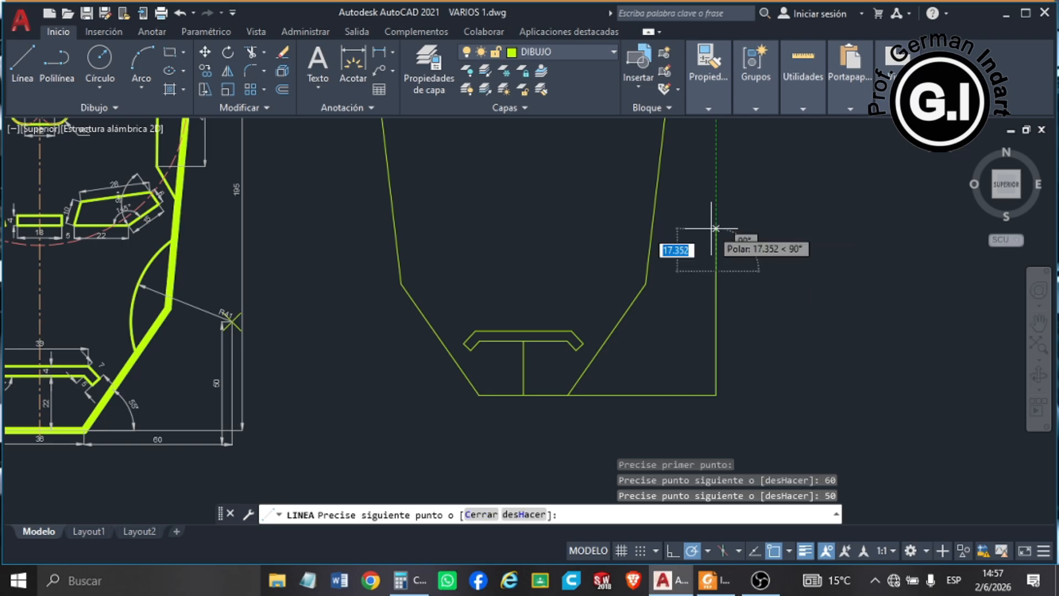
key(Return)
- Draw a circle of radius 41 centred on the upper end of the vertical construction line
scroll(232, 321, up, 2)
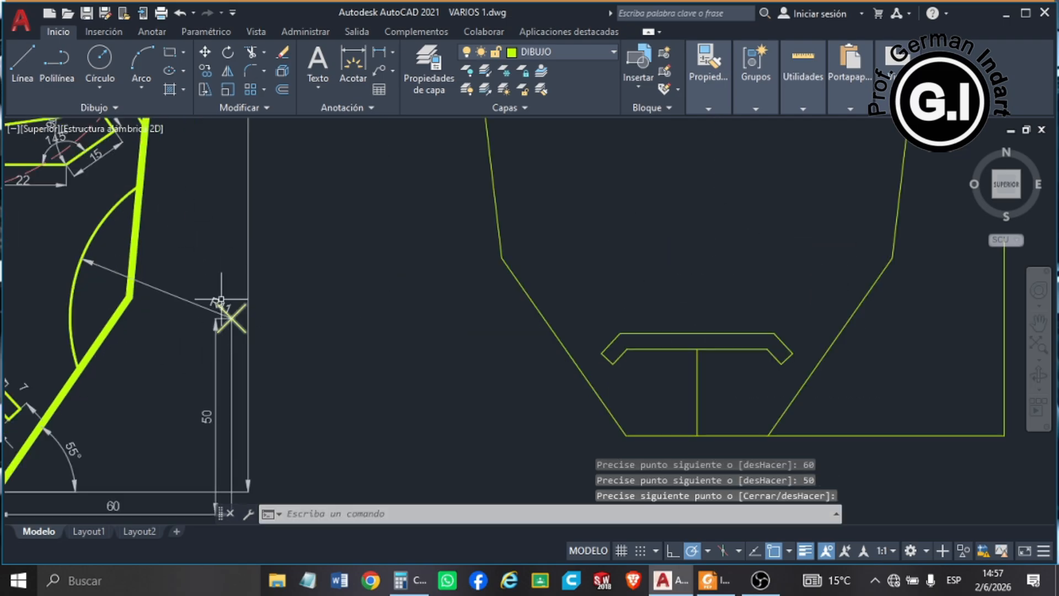
scroll(221, 301, down, 2)
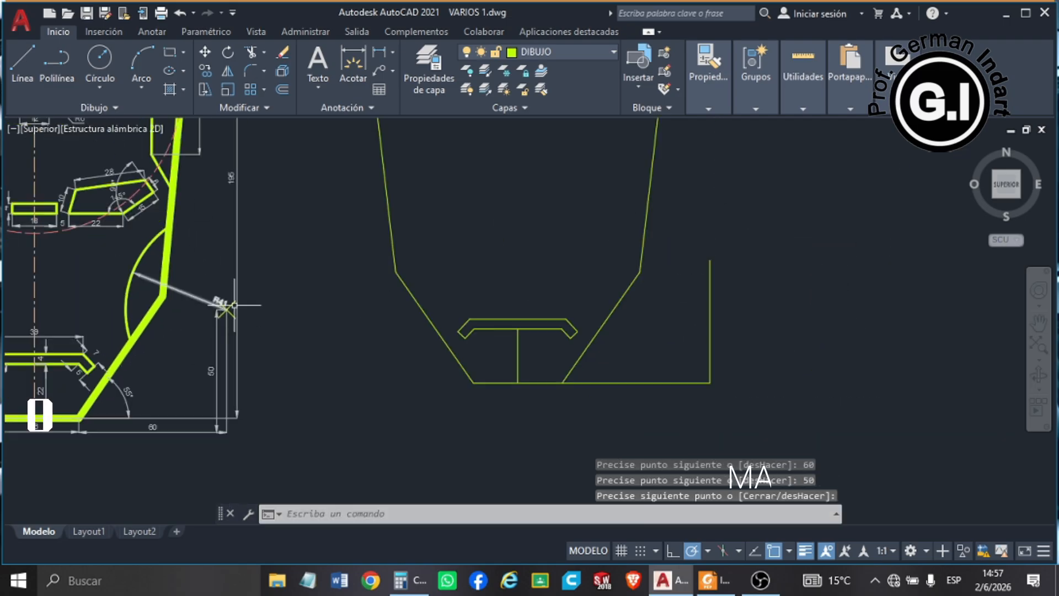
click(106, 61)
click(710, 259)
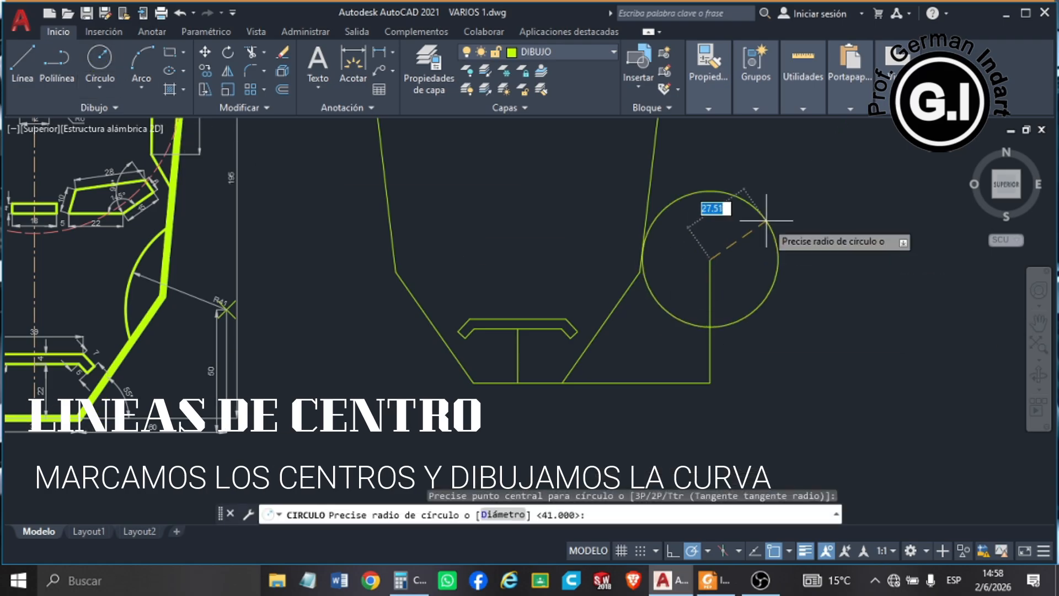
click(795, 202)
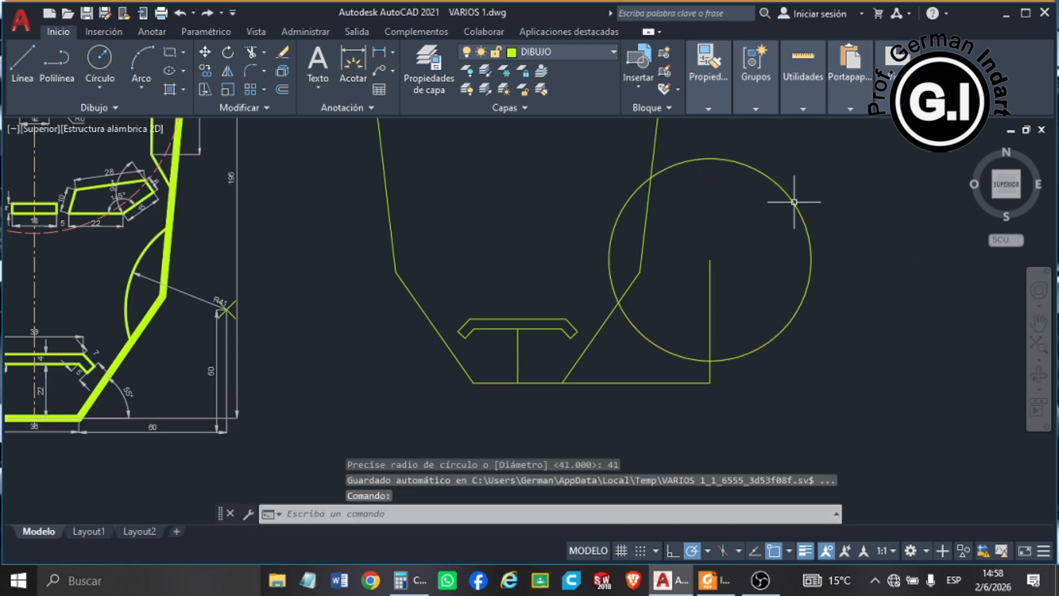
key(Return)
key(Return)
key(Escape)
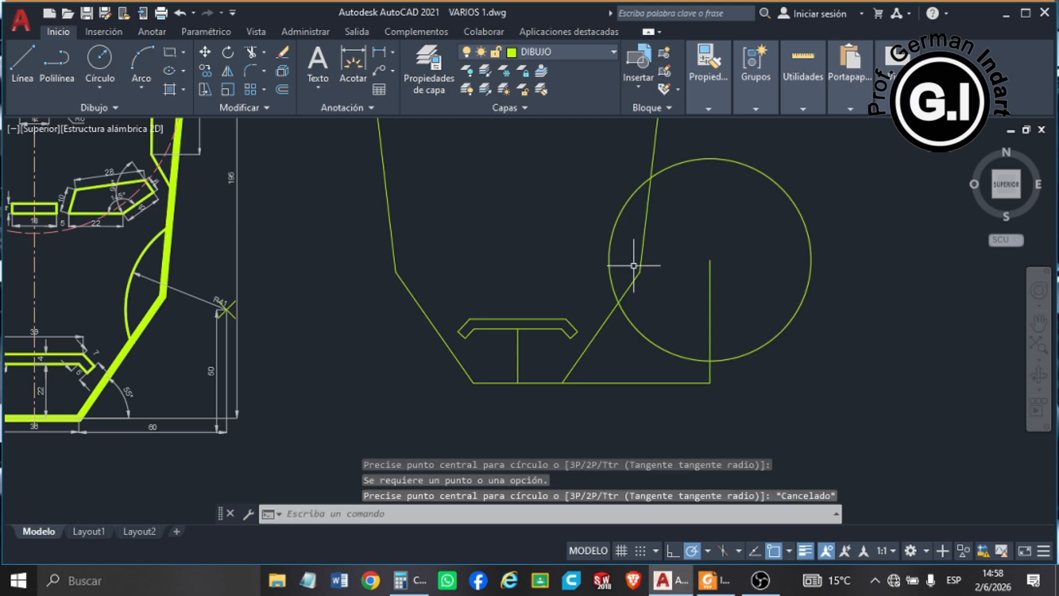
- Trim the circle so that only the right cheek arc inside the face outline is left
click(249, 53)
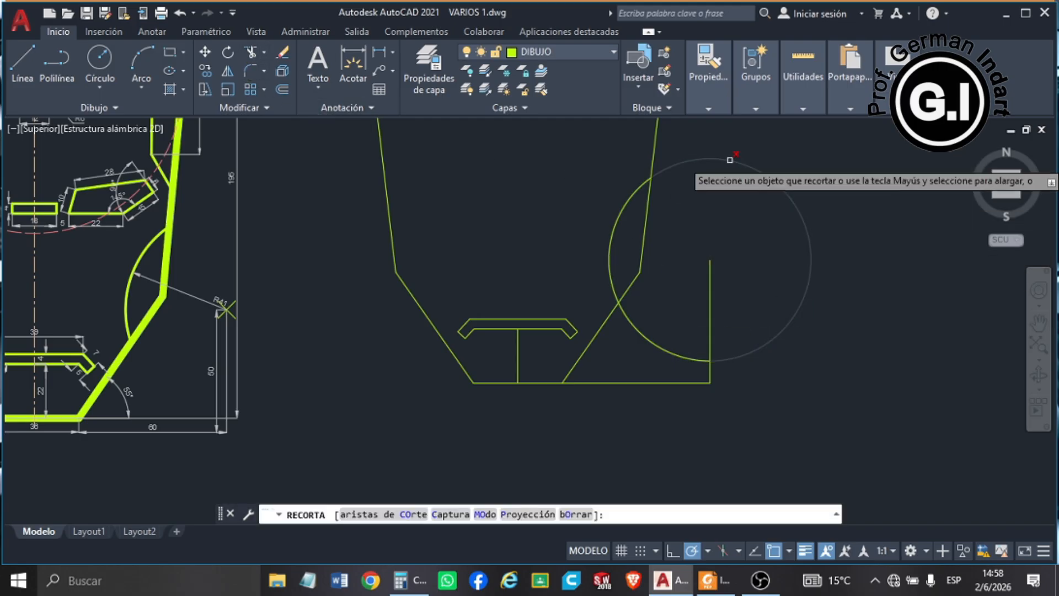
click(730, 160)
click(634, 326)
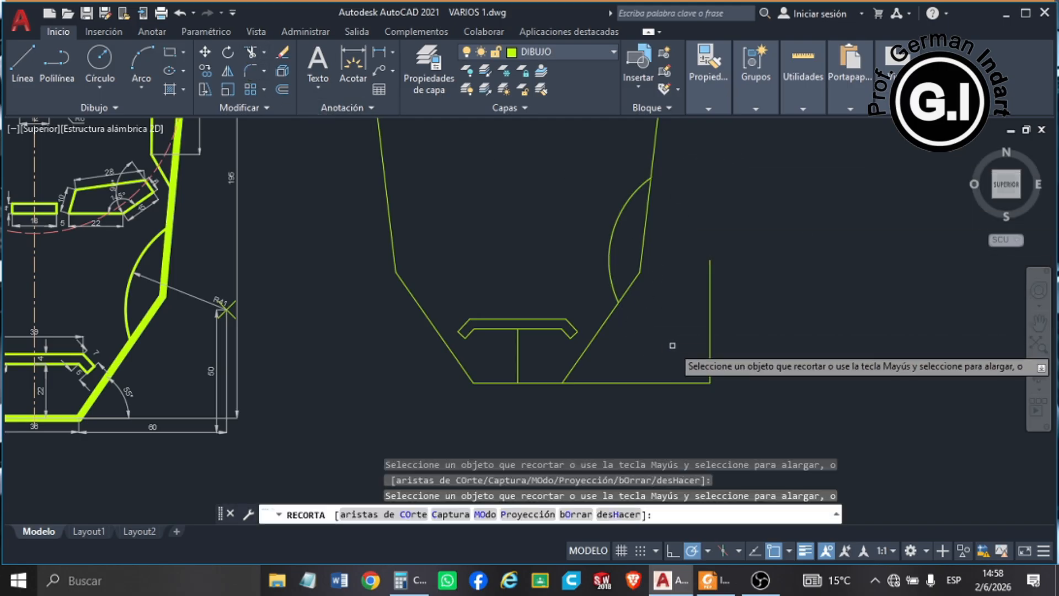
key(Escape)
- Erase the 60-unit and 50-unit construction lines beside the chin
click(763, 327)
click(681, 391)
key(Delete)
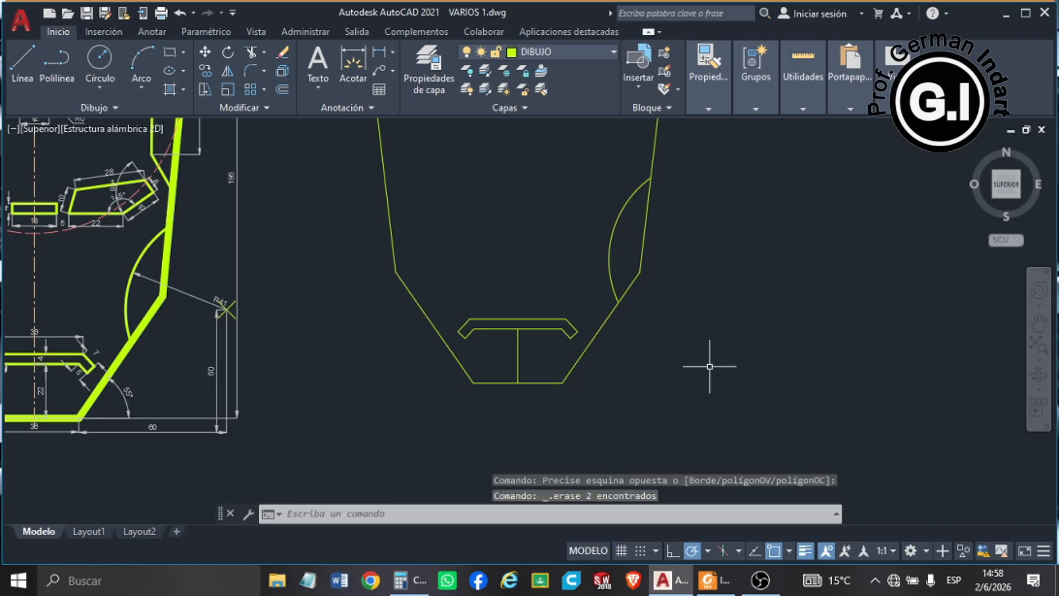
- Mirror the right cheek arc about the vertical axis through the chin's midpoint, keeping the original arc
scroll(738, 269, down, 2)
click(665, 221)
click(499, 292)
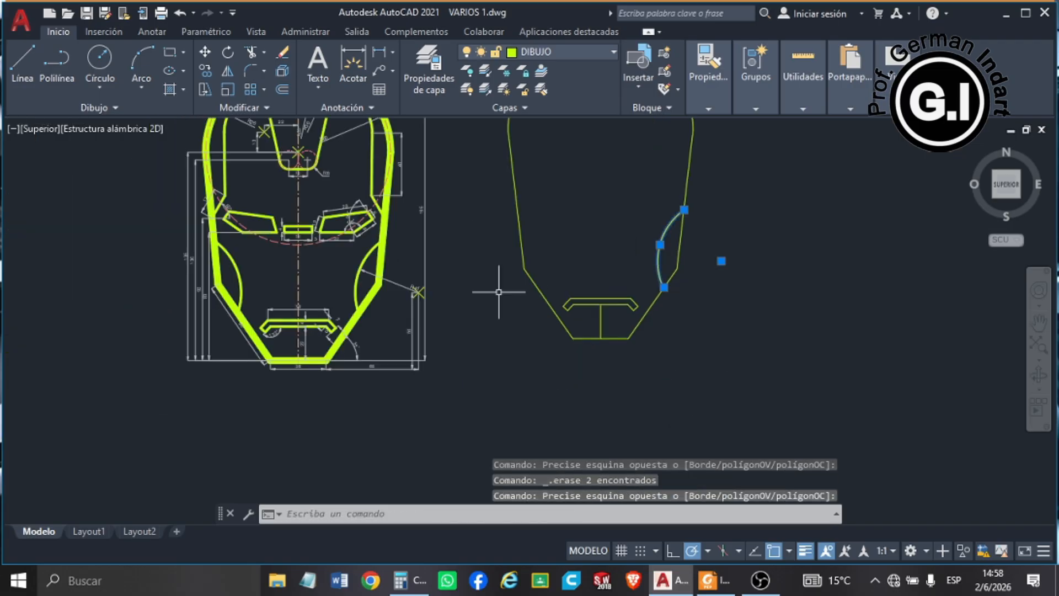
click(226, 71)
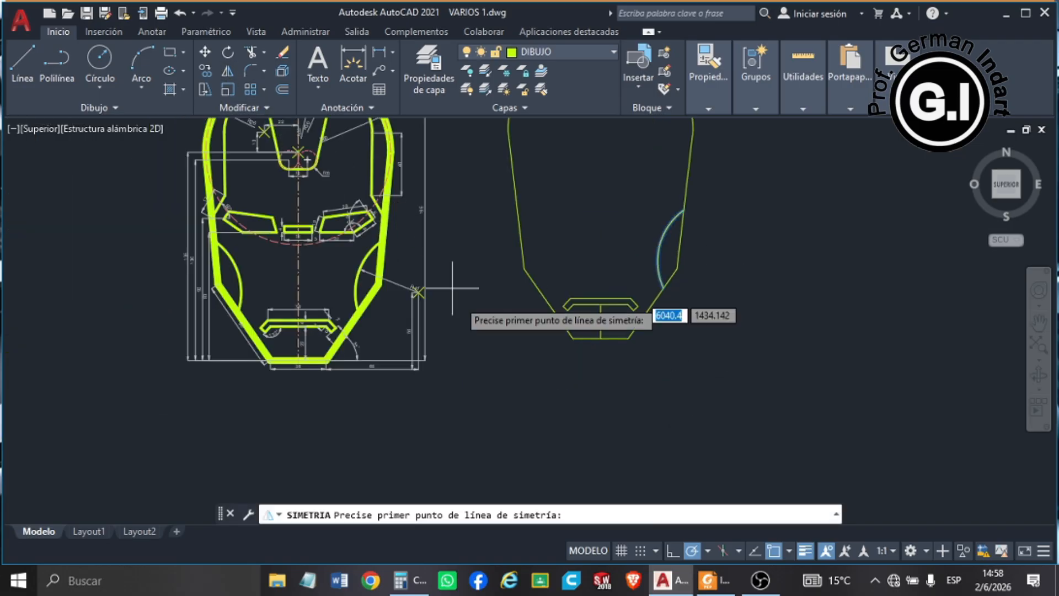
click(600, 338)
click(601, 177)
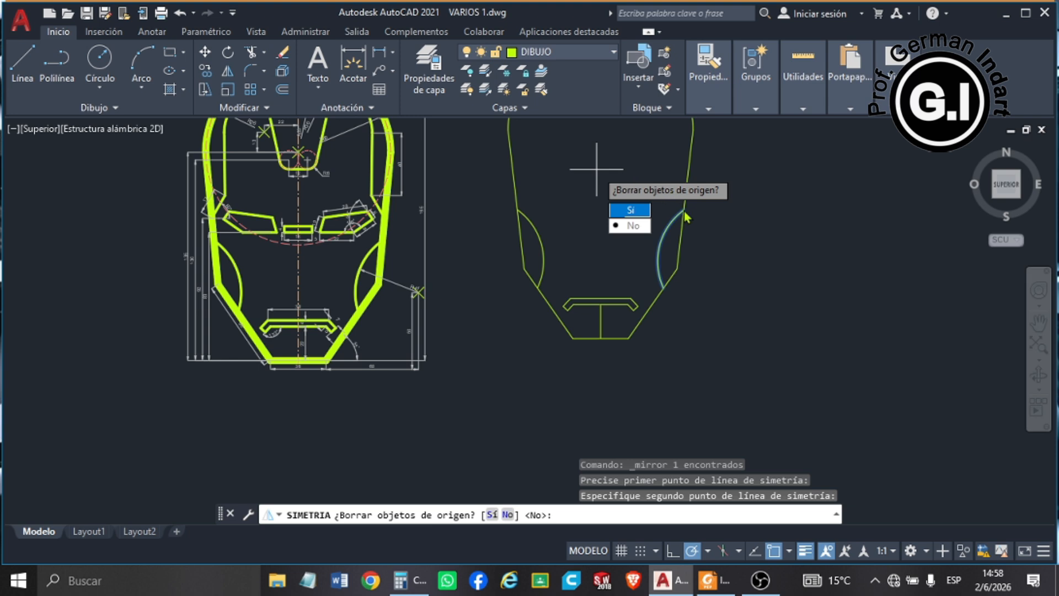
click(635, 225)
key(Escape)
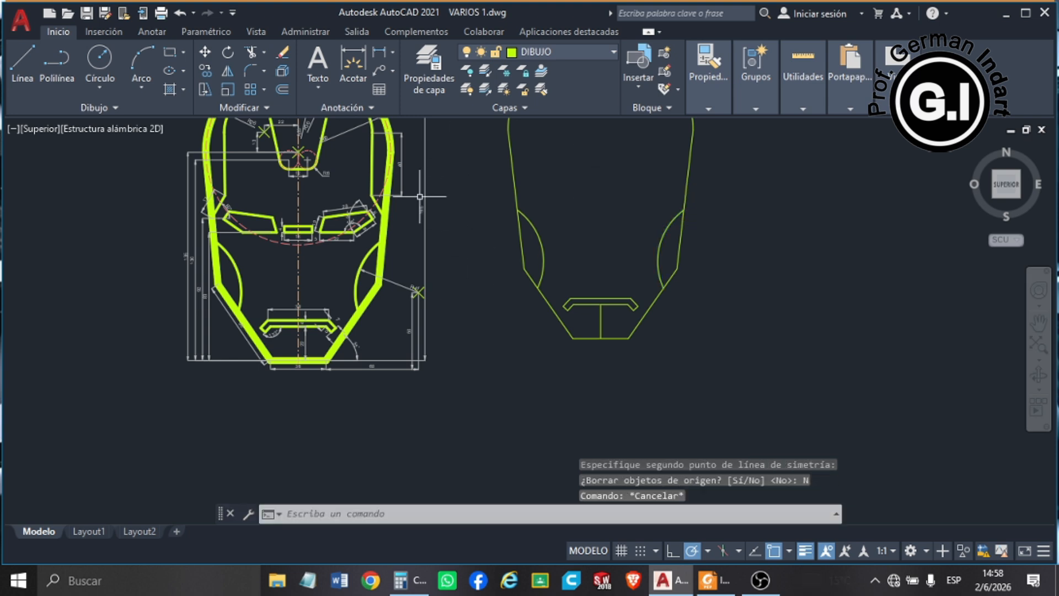
- Erase the short vertical construction line between the mouth and the chin line
scroll(318, 175, up, 2)
scroll(276, 288, up, 2)
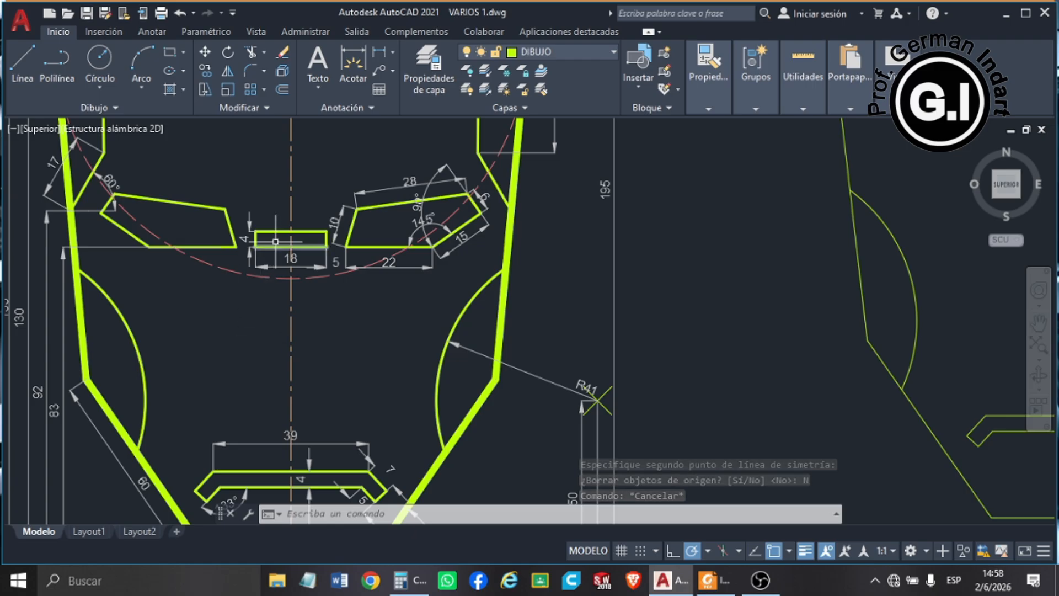
scroll(286, 197, down, 2)
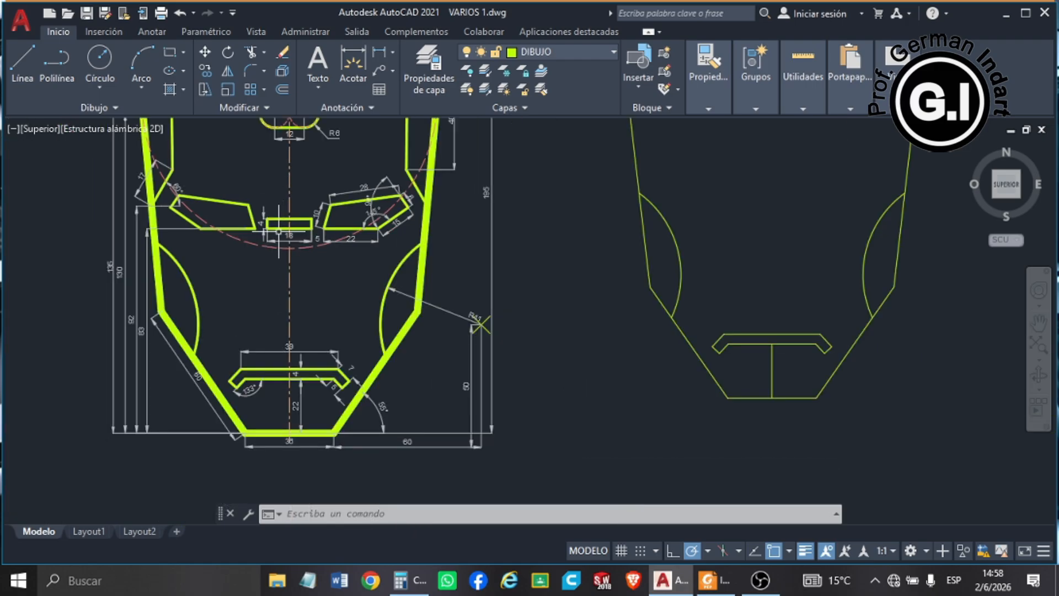
click(22, 59)
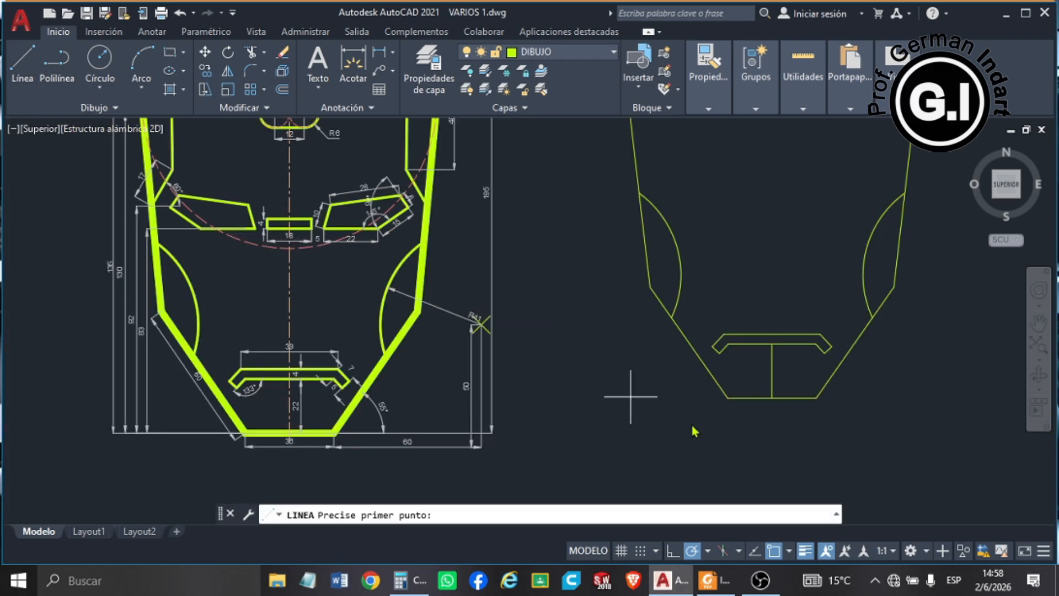
key(Escape)
click(781, 375)
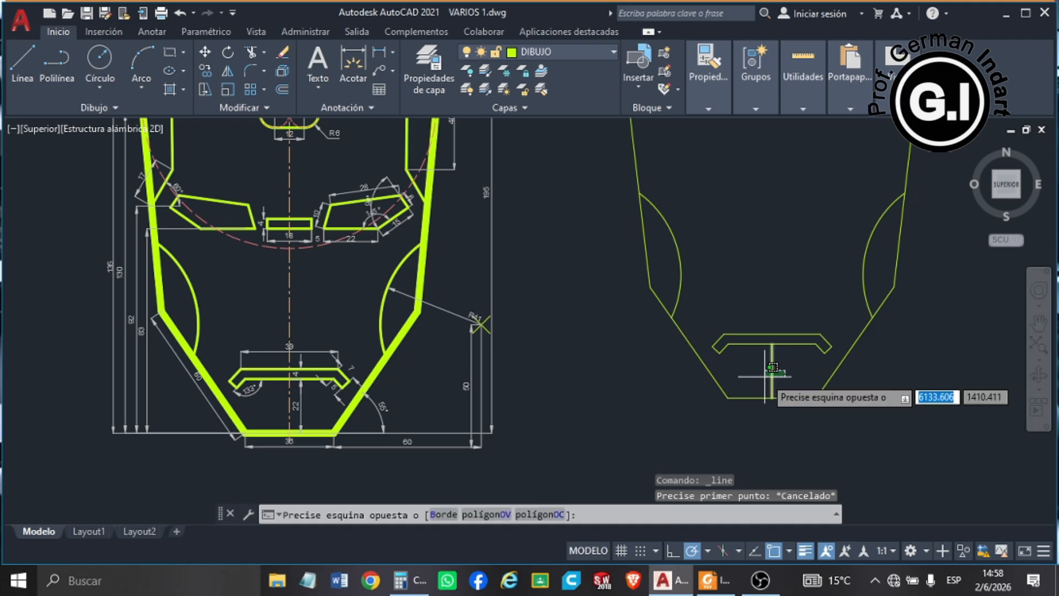
click(756, 403)
key(Delete)
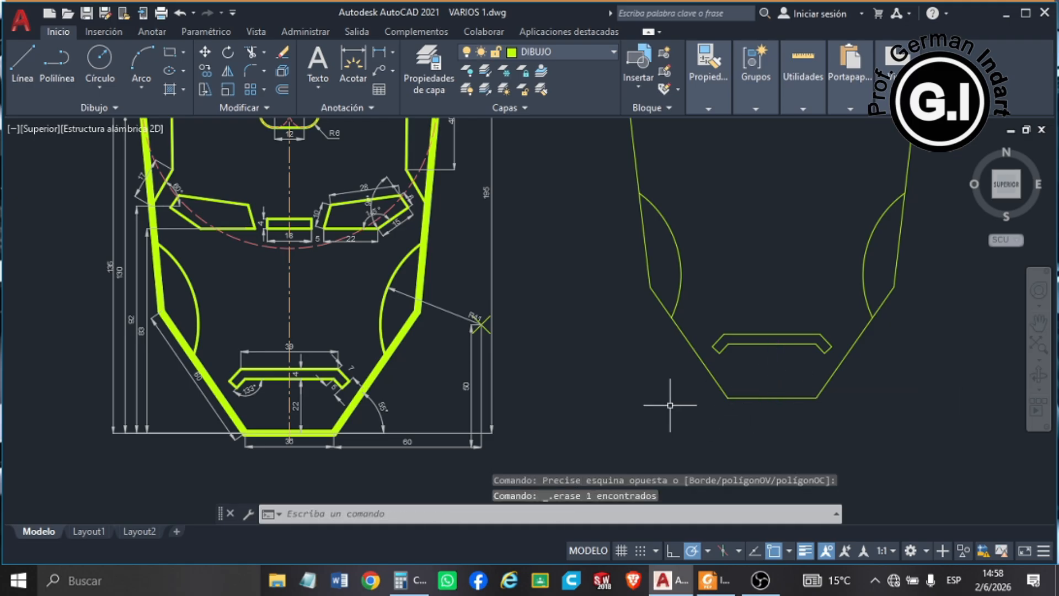
- Draw an 83-unit vertical line upward from the midpoint of the chin line
click(25, 61)
click(772, 397)
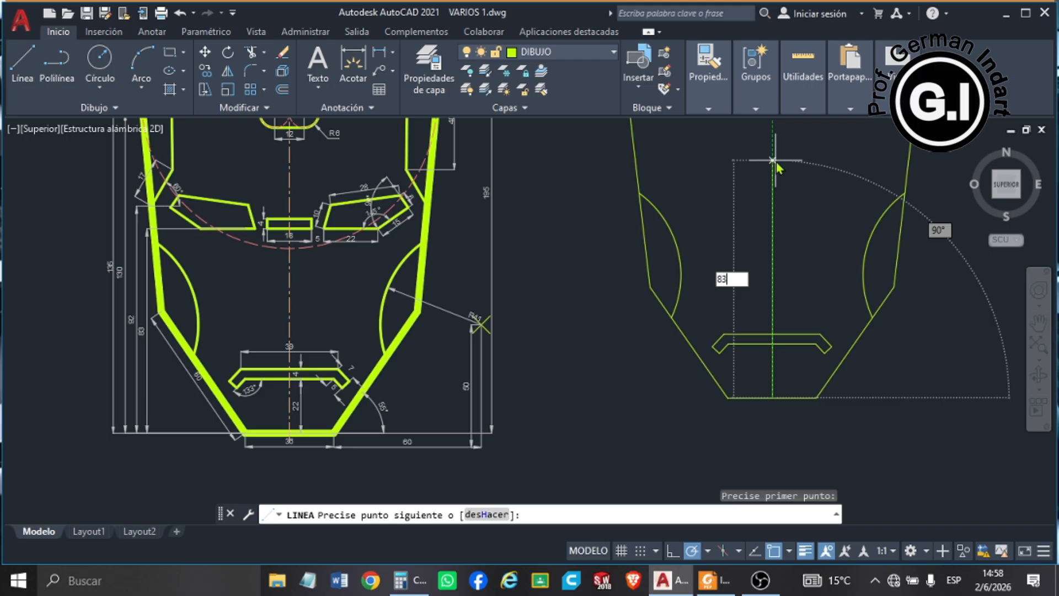
key(Return)
key(Escape)
- Draw an 18-unit horizontal line for the nose in the free space near the top of the vertical centre line
scroll(306, 214, up, 3)
scroll(237, 249, down, 5)
click(22, 60)
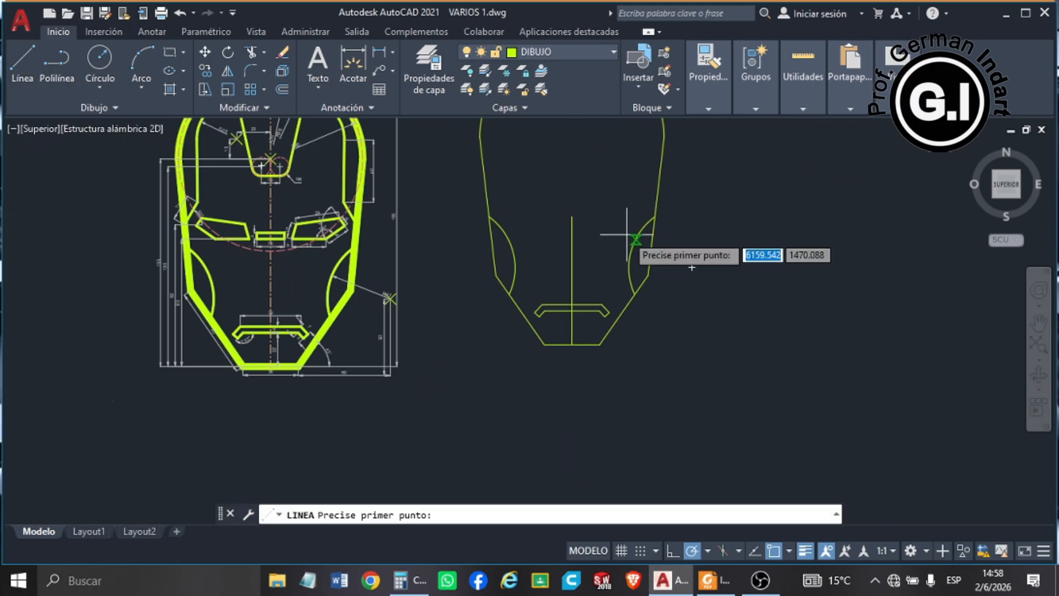
scroll(612, 221, up, 4)
click(429, 216)
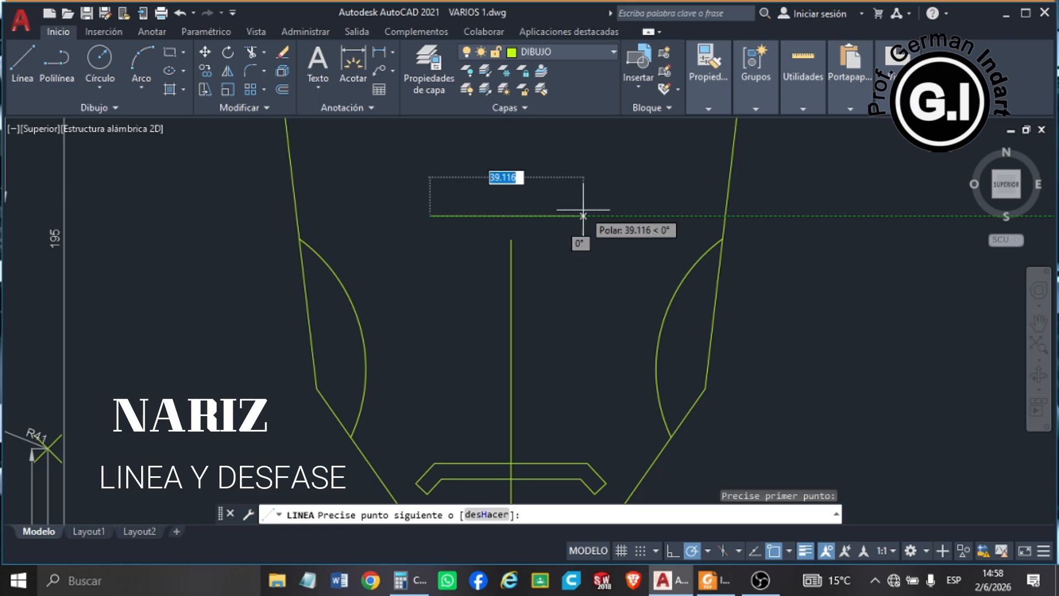
key(Return)
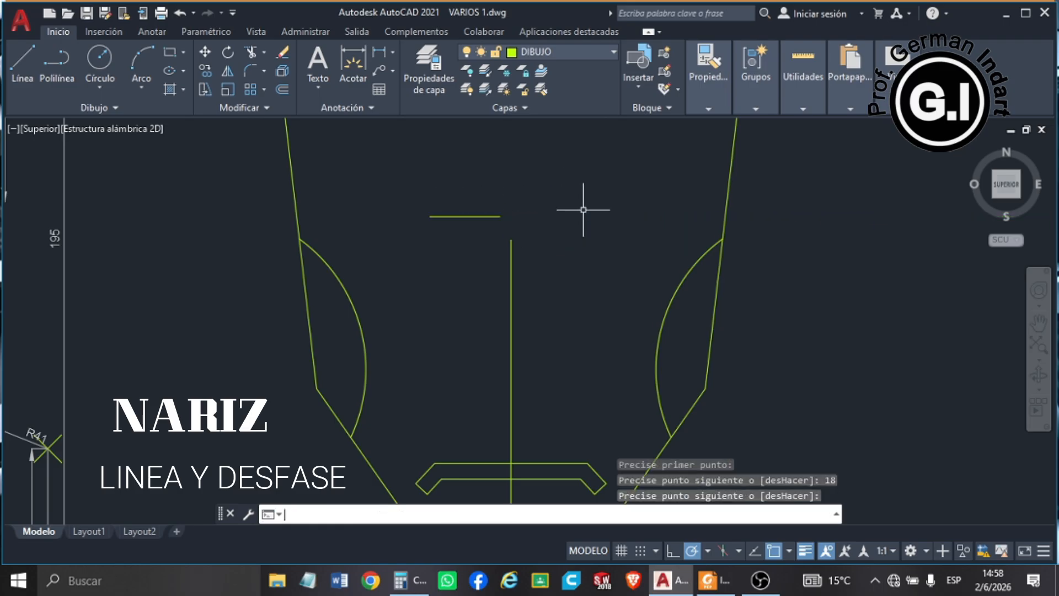
key(Escape)
- Move the 18-unit nose line by its midpoint onto the upper end of the 83-unit vertical line
click(210, 58)
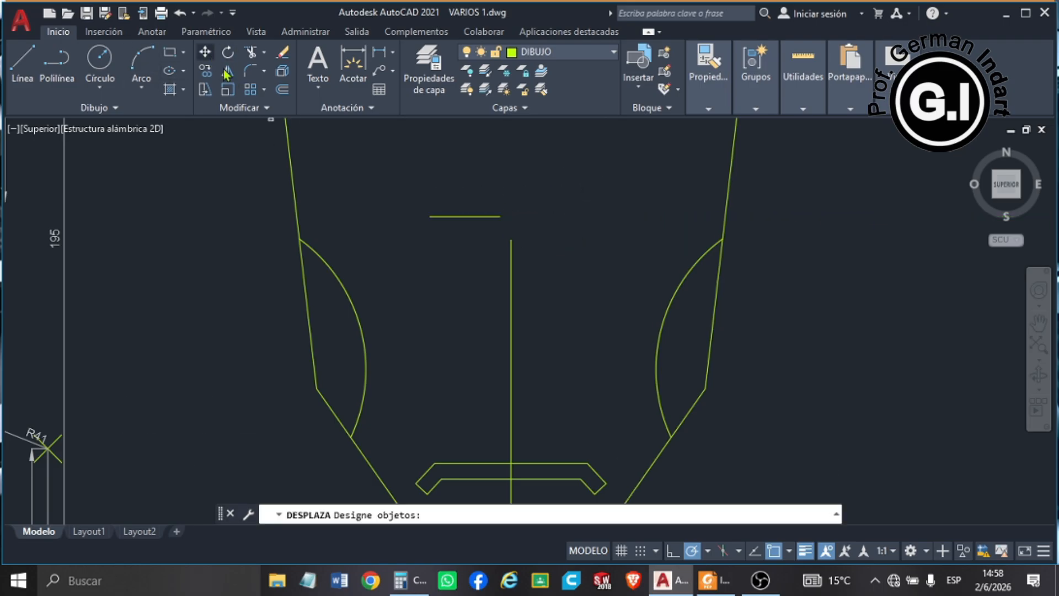
click(447, 184)
click(385, 263)
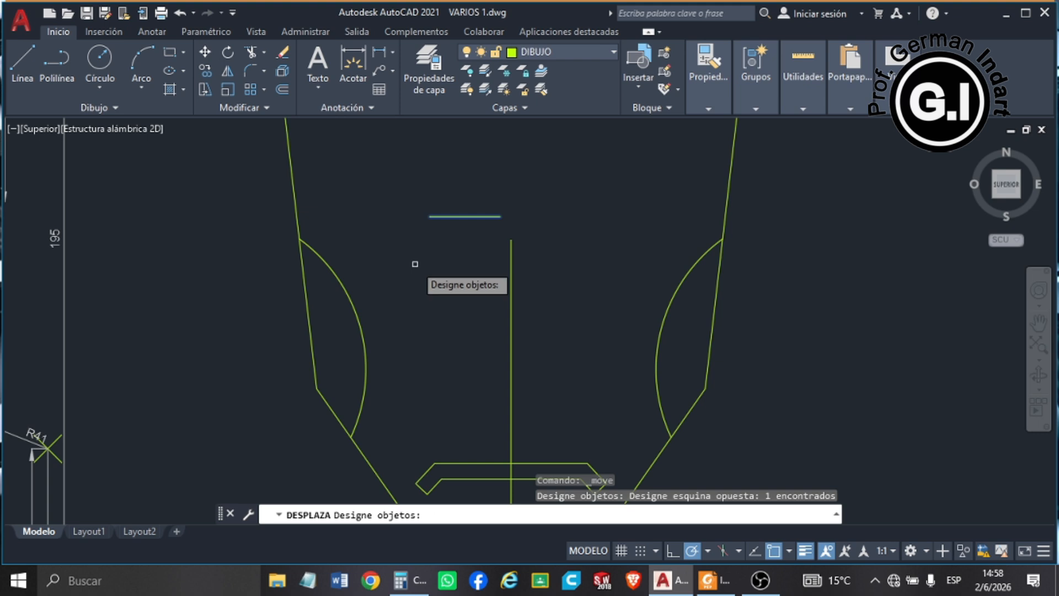
key(Return)
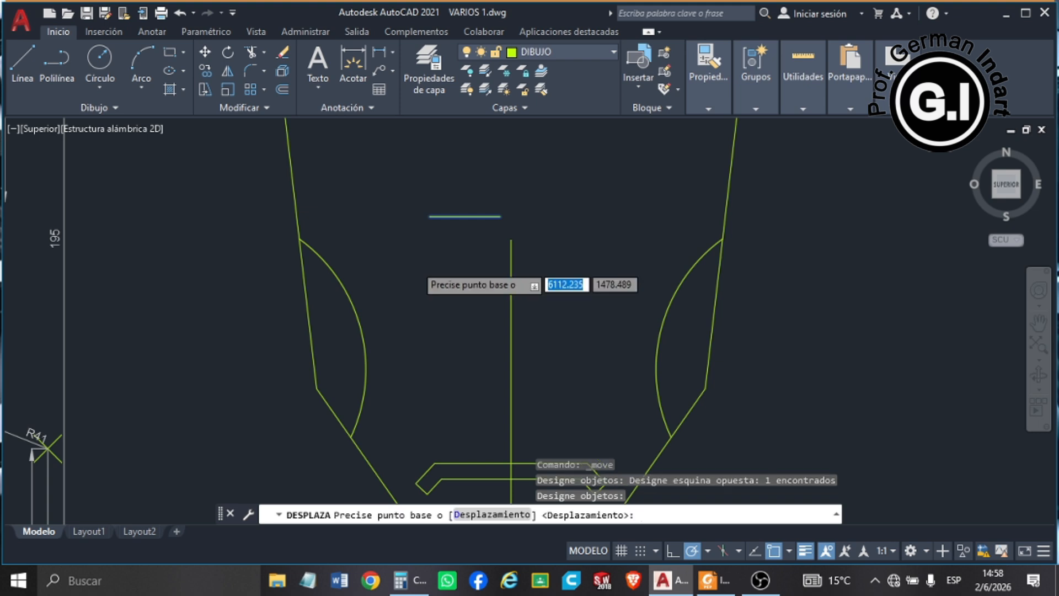
click(465, 216)
click(521, 240)
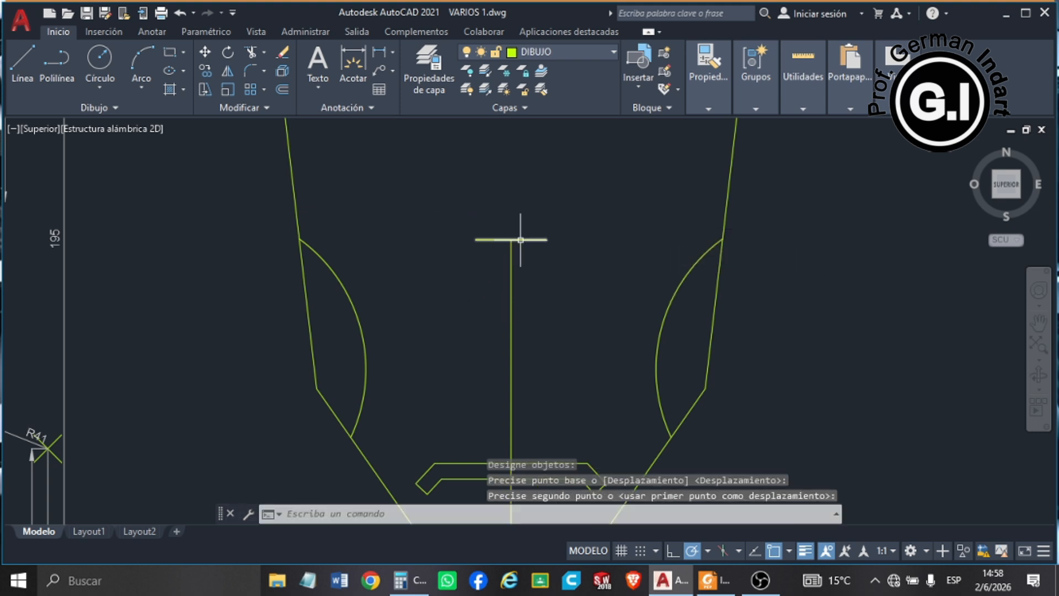
key(Escape)
scroll(320, 386, down, 2)
scroll(131, 274, up, 2)
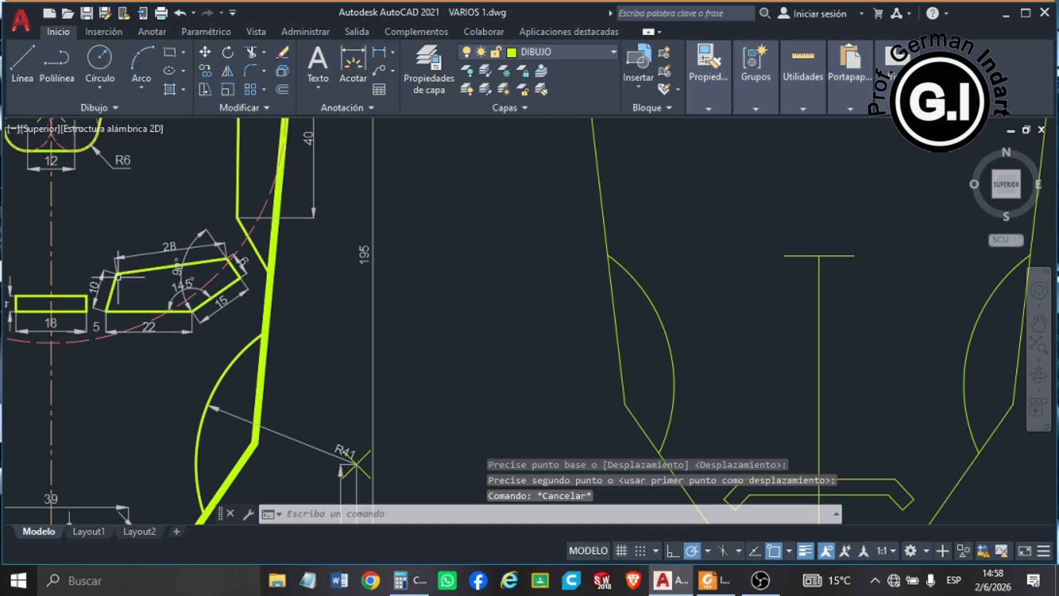
- Offset the 18-unit nose line upward by 4 units
scroll(75, 290, down, 2)
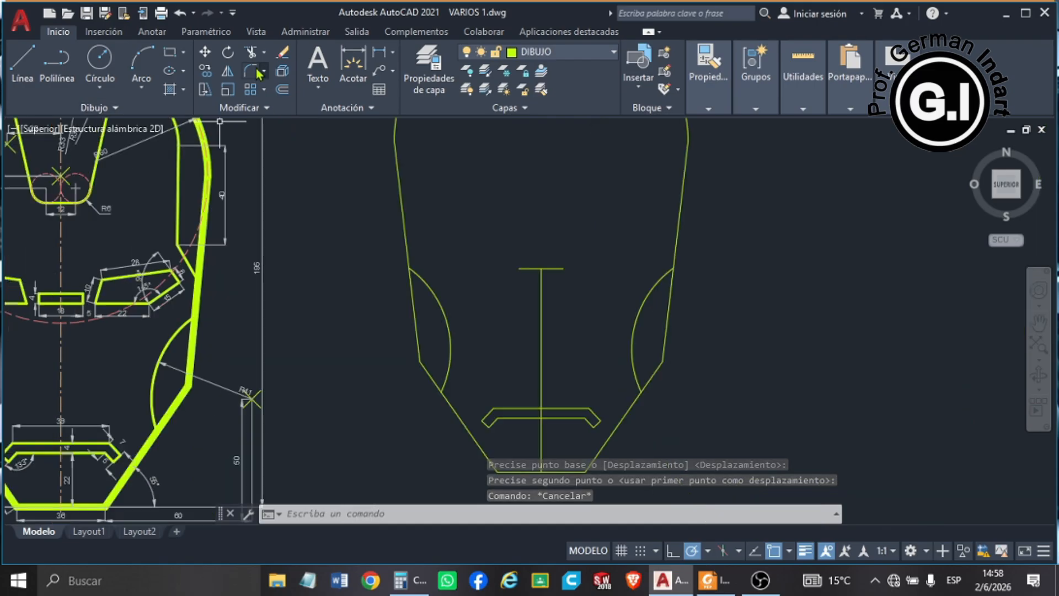
click(282, 89)
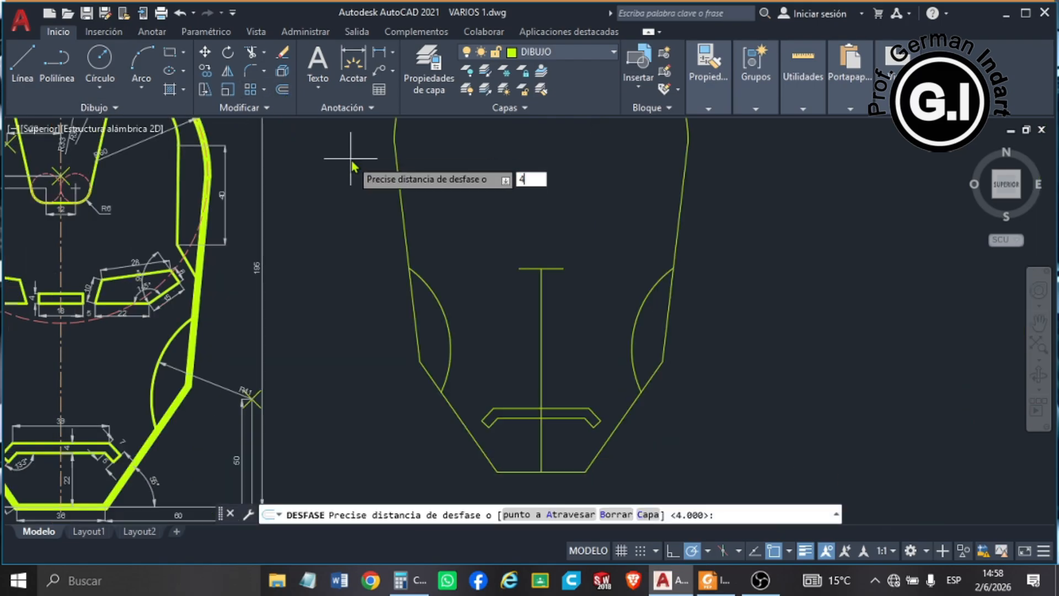
key(Return)
click(527, 269)
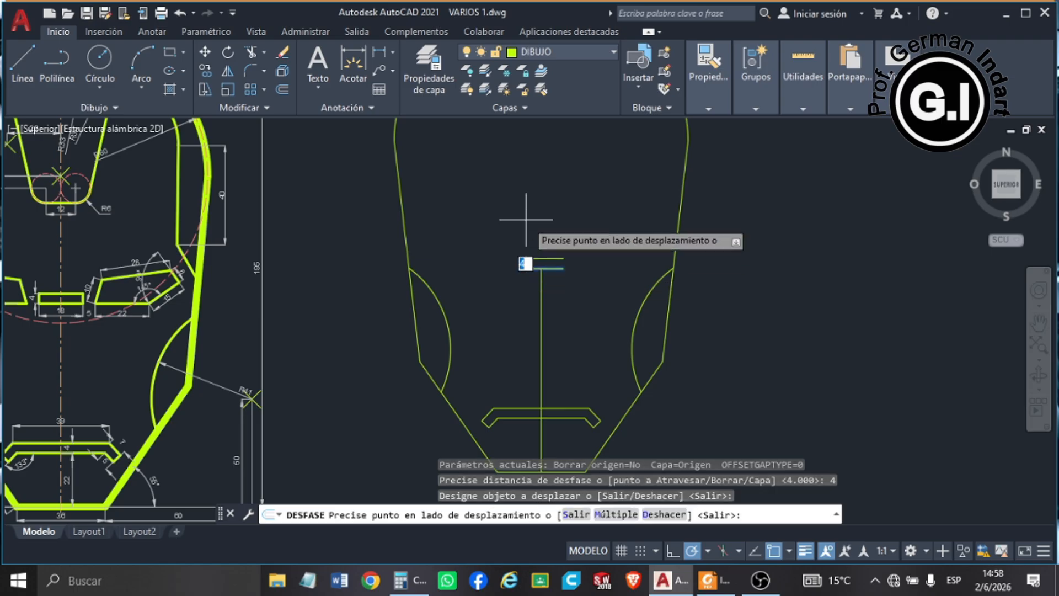
click(526, 219)
key(Escape)
- Close both ends of the nose with short vertical lines joining the two horizontal lines into a rectangle
click(22, 60)
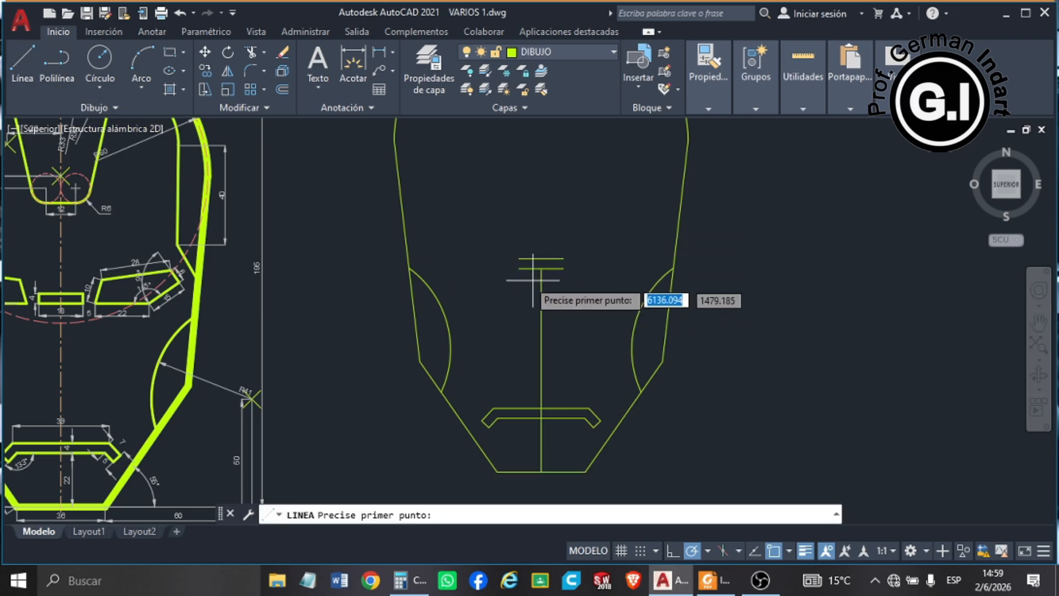
click(518, 259)
key(Return)
key(Escape)
key(Return)
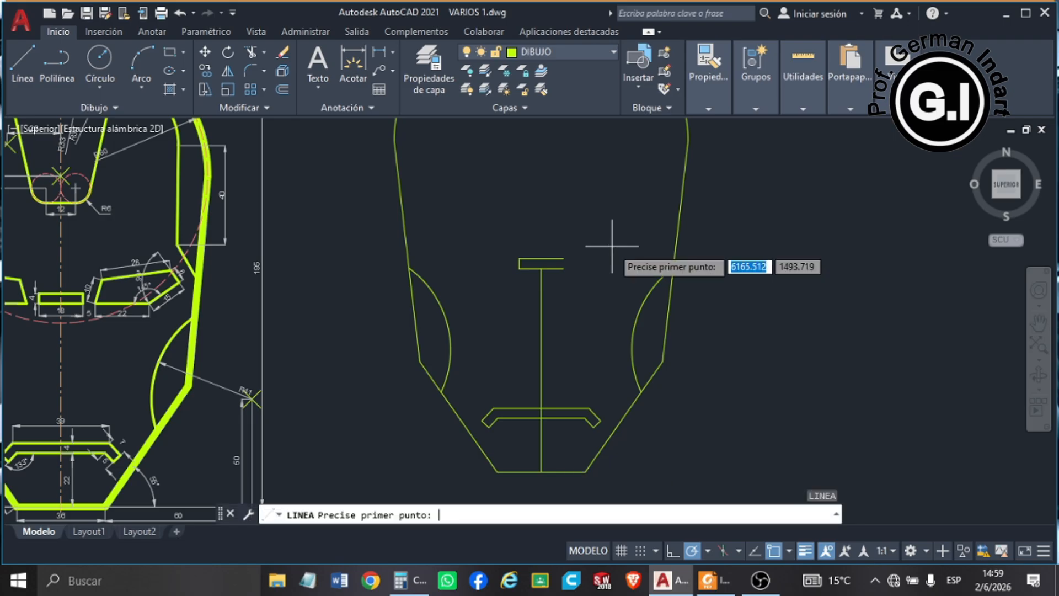
click(563, 268)
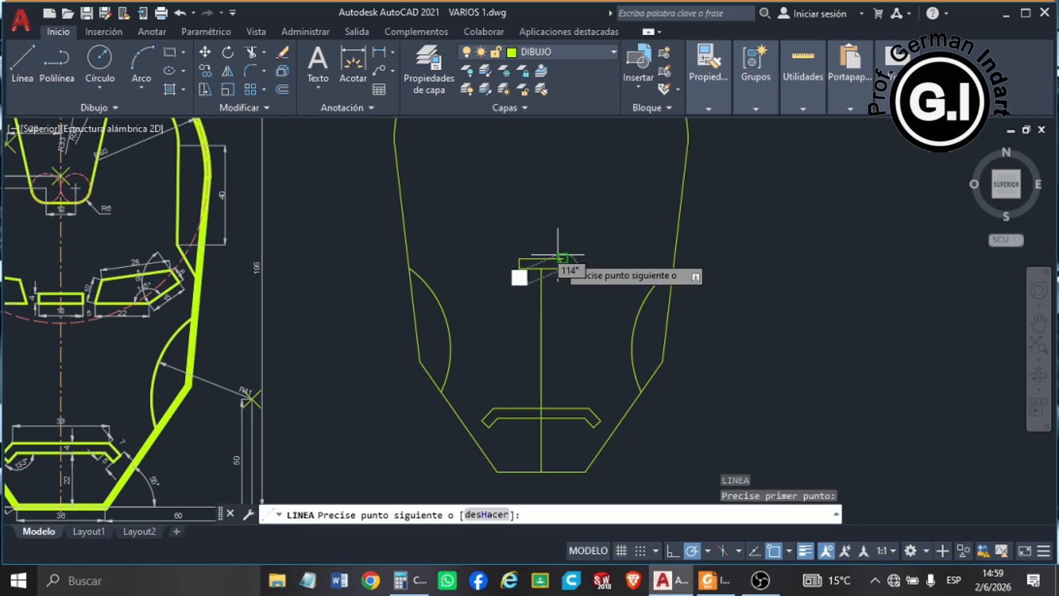
click(564, 259)
key(Escape)
- Erase the vertical construction line between the nose and the chin
click(548, 300)
click(473, 337)
key(Delete)
- Draw a 5-unit horizontal spacing line to the right from the nose rectangle's lower-right corner
scroll(486, 265, down, 4)
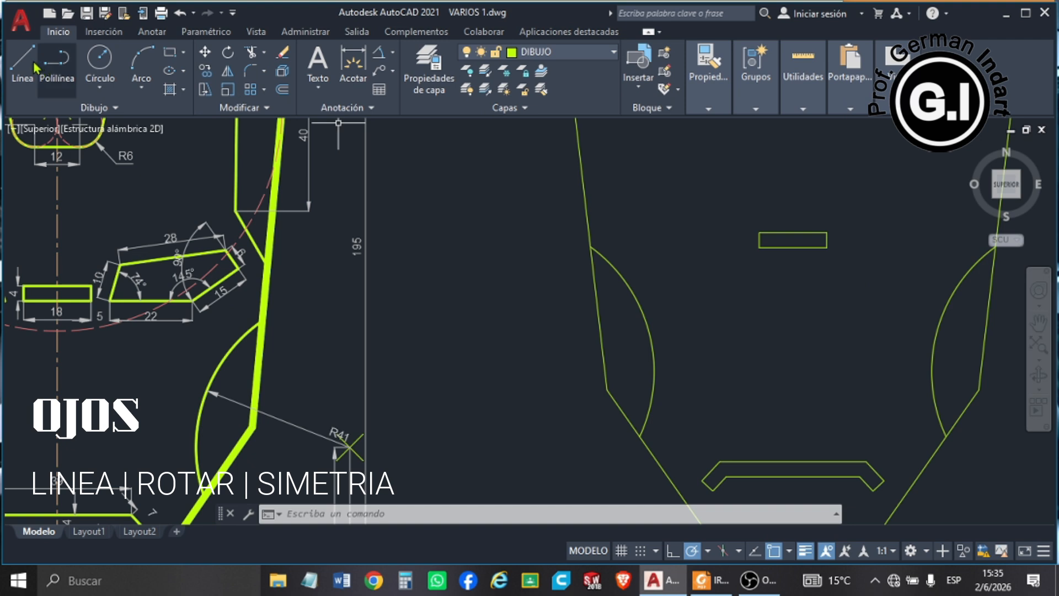
click(22, 64)
click(827, 247)
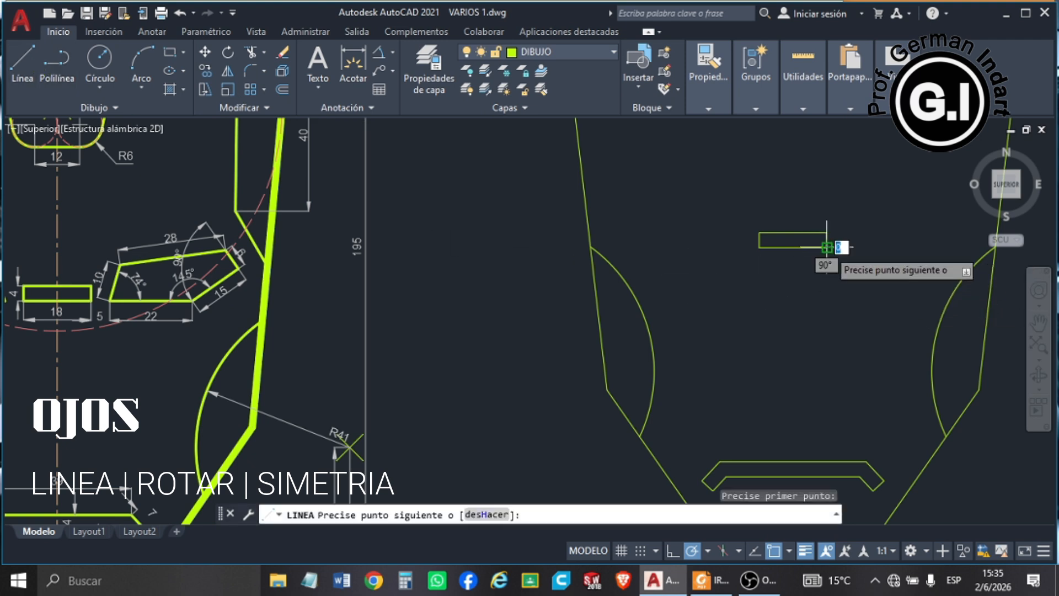
key(Return)
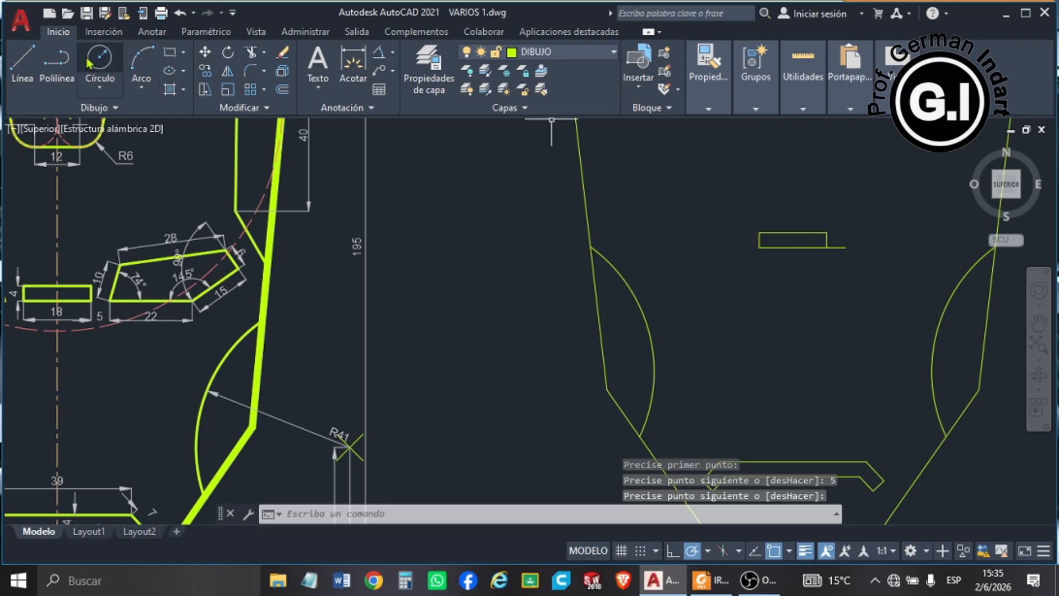
- Draw the eye's 22-unit horizontal base line to the right from the end of the 5-unit spacing line
click(26, 62)
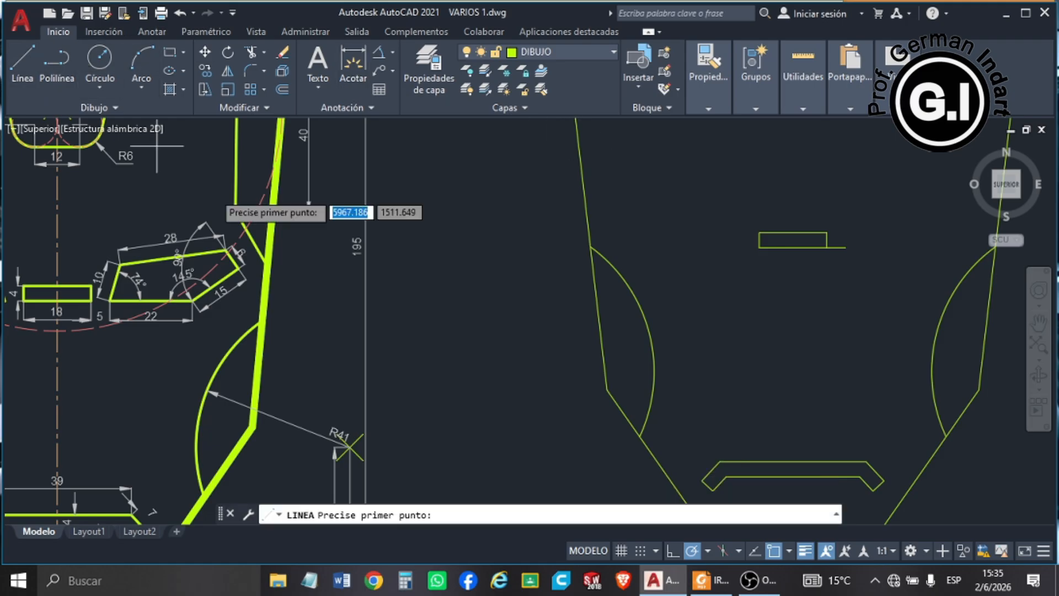
click(845, 247)
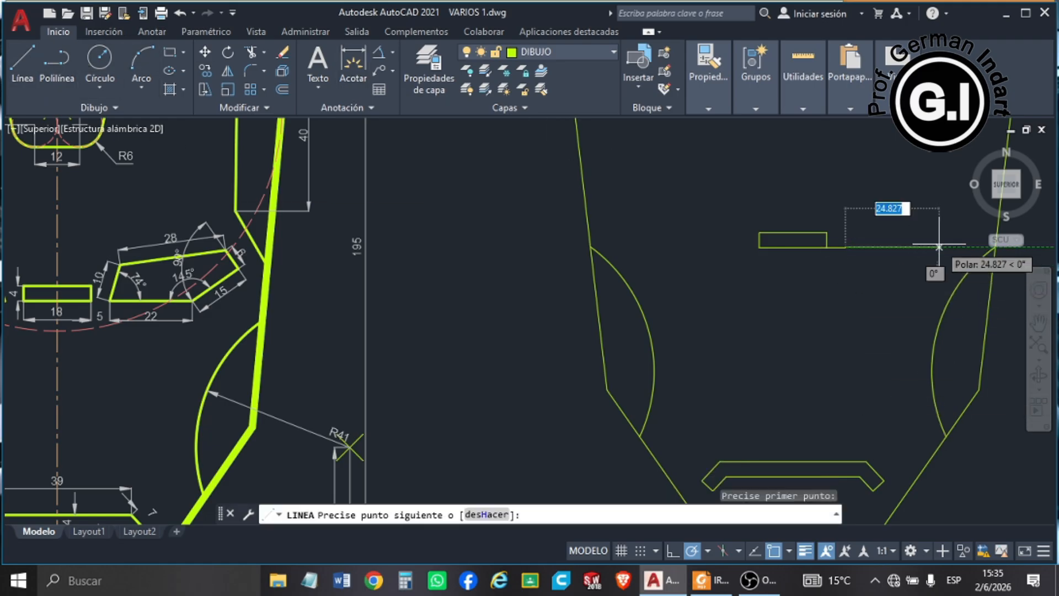
text(22)
key(Return)
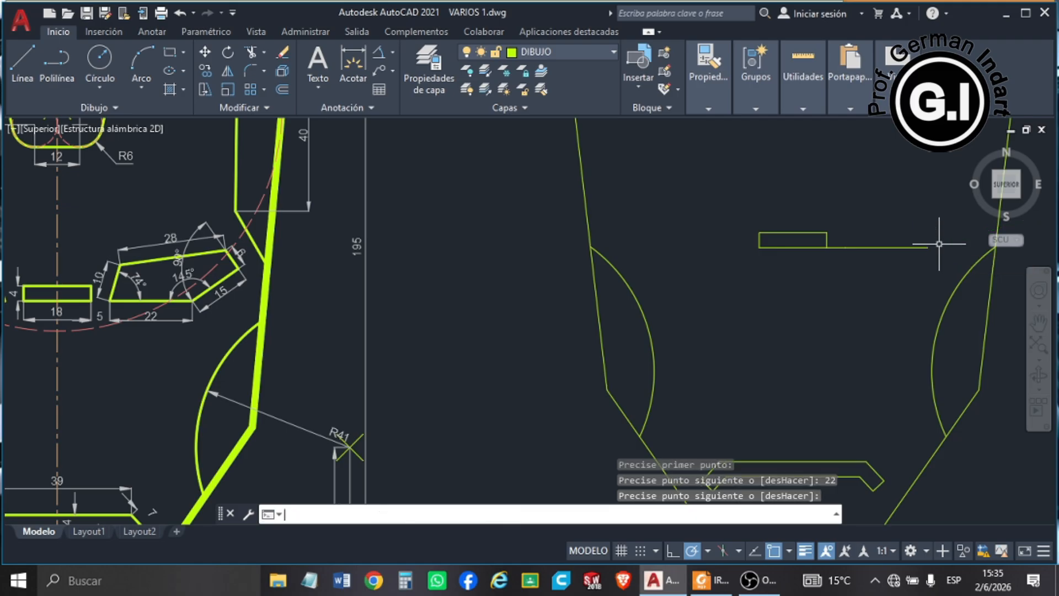
key(Return)
- Erase the 5-unit spacing line between the nose and the eye's base line
click(822, 242)
click(860, 304)
key(Delete)
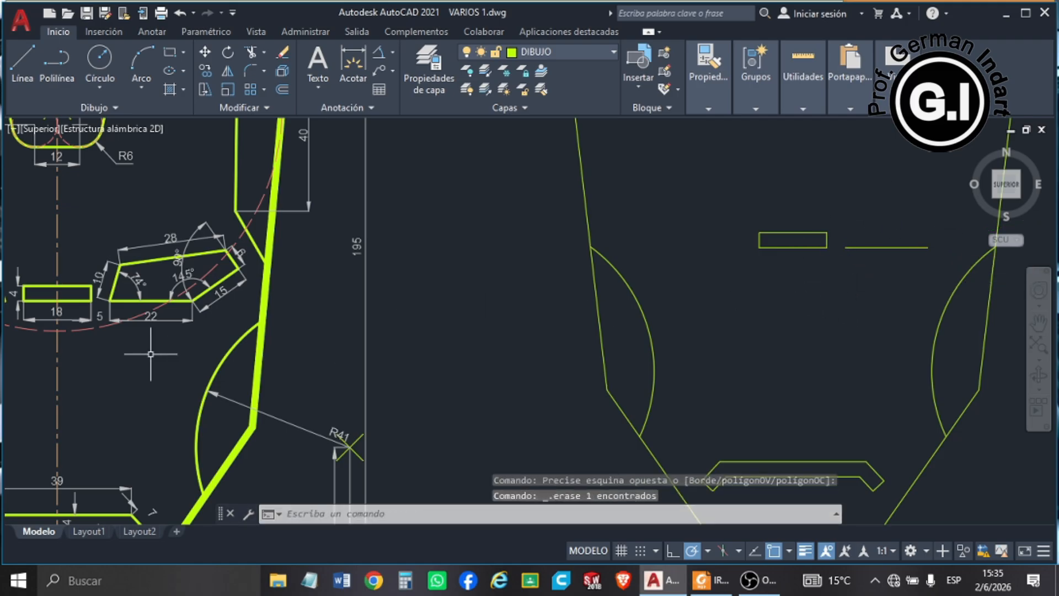
- Draw a 15-unit horizontal line to the right from the right end of the eye's base line
click(22, 60)
click(931, 236)
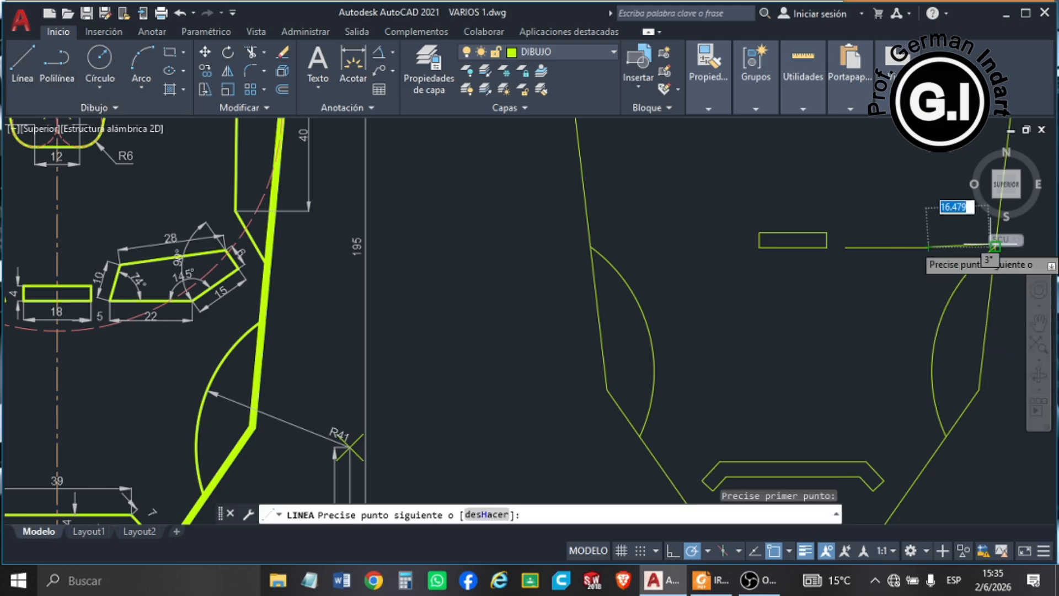
scroll(932, 248, down, 4)
scroll(926, 248, up, 4)
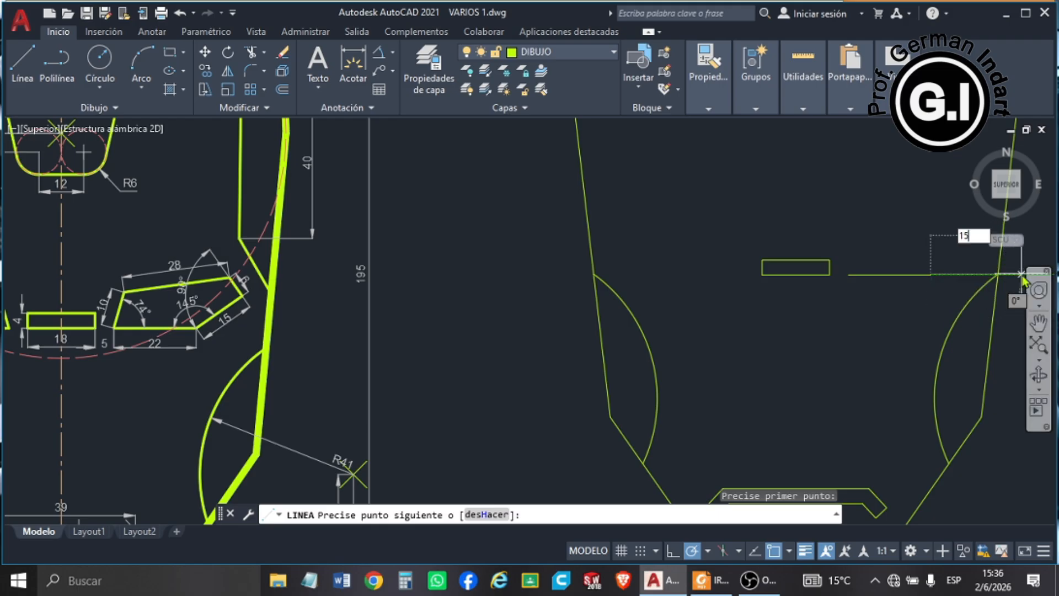
key(Return)
key(Return)
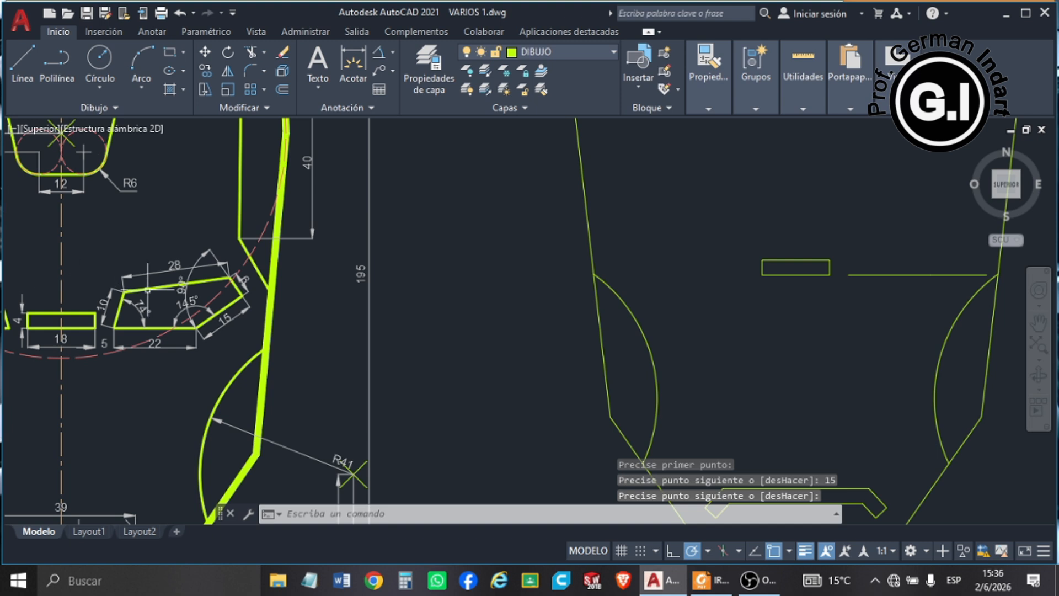
- Switch to the Calculator and subtract 145 from 180 to get the rotation angle for the eye's inclined line
click(411, 580)
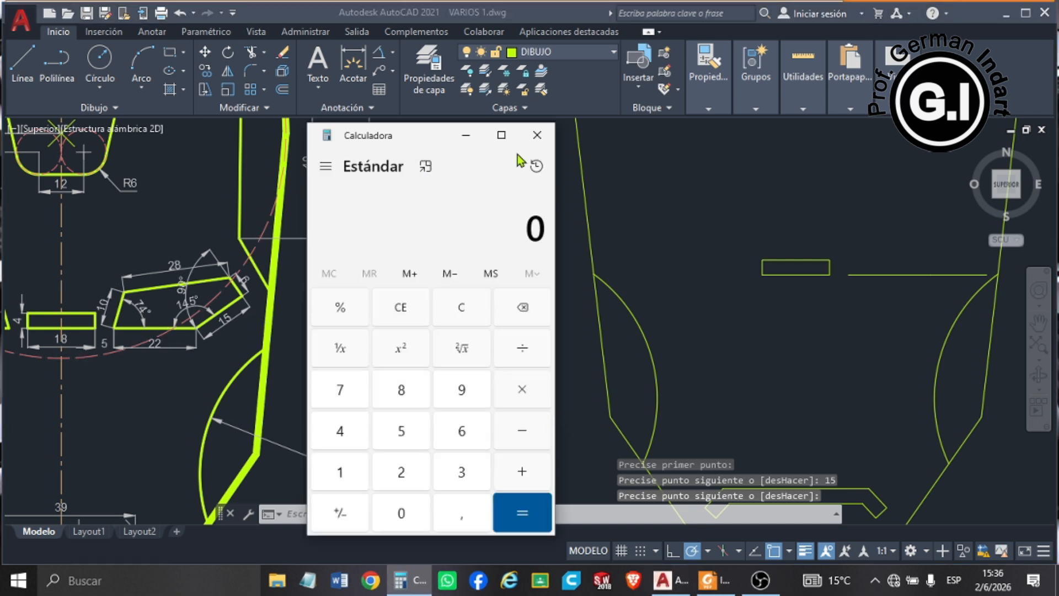
drag(401, 147, 561, 154)
text(180 - 145)
key(Return)
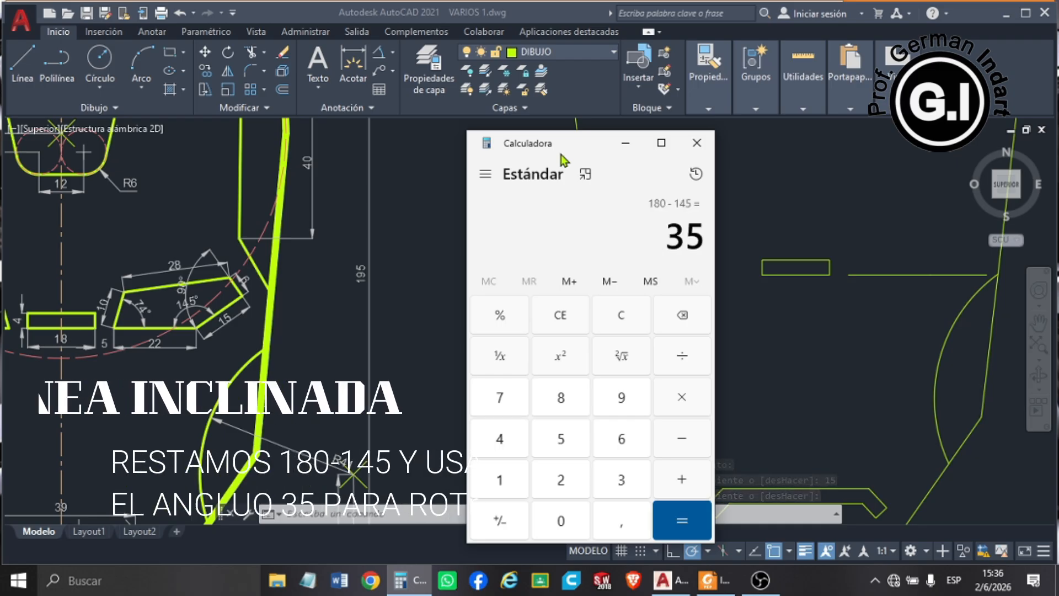
click(697, 144)
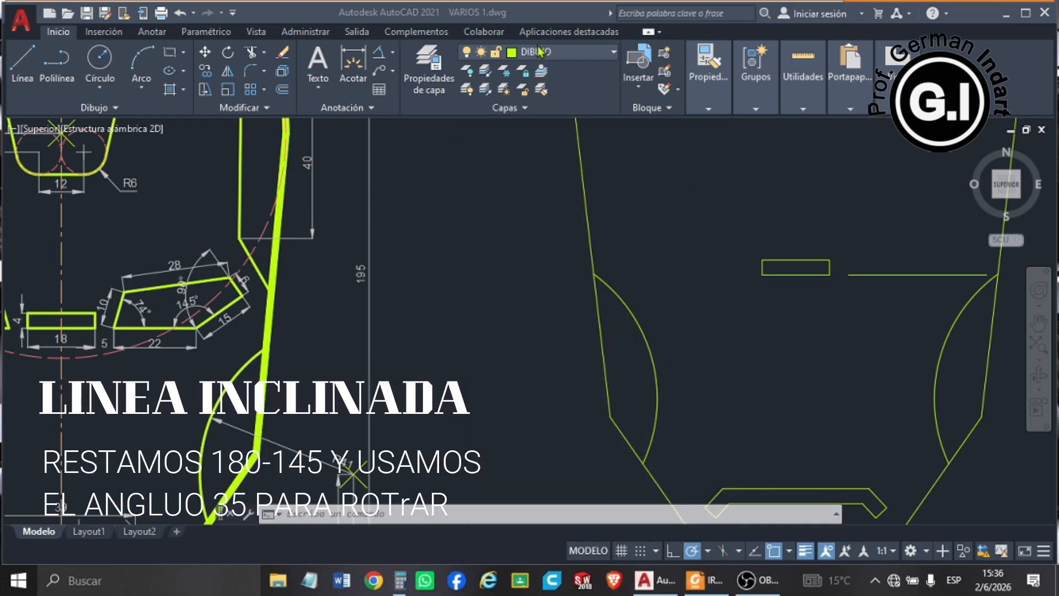
- Rotate the 15-unit line by 35° about the right end of the eye's base line
click(228, 53)
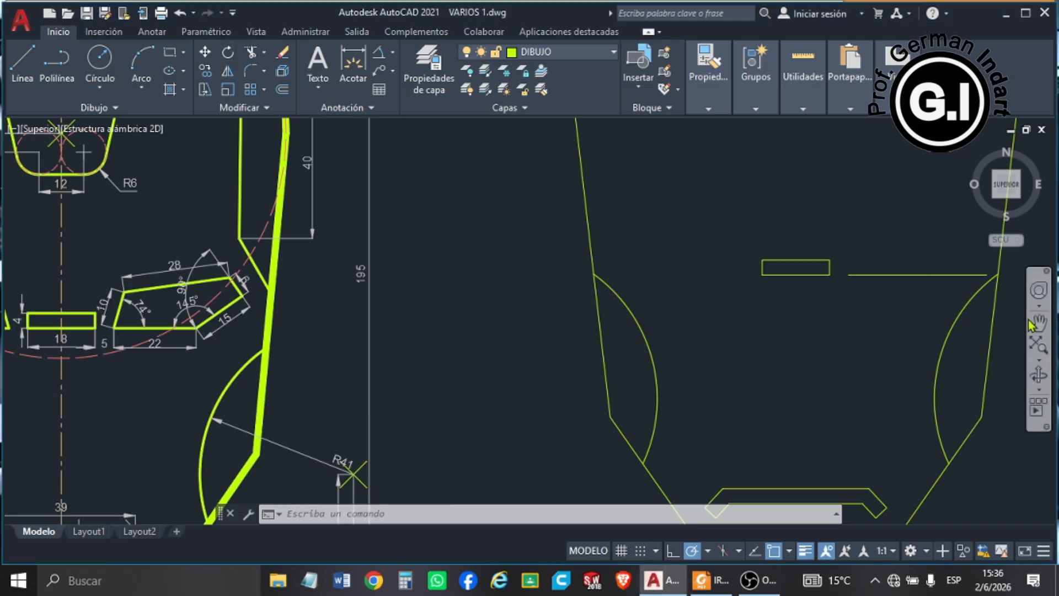
click(227, 55)
click(933, 274)
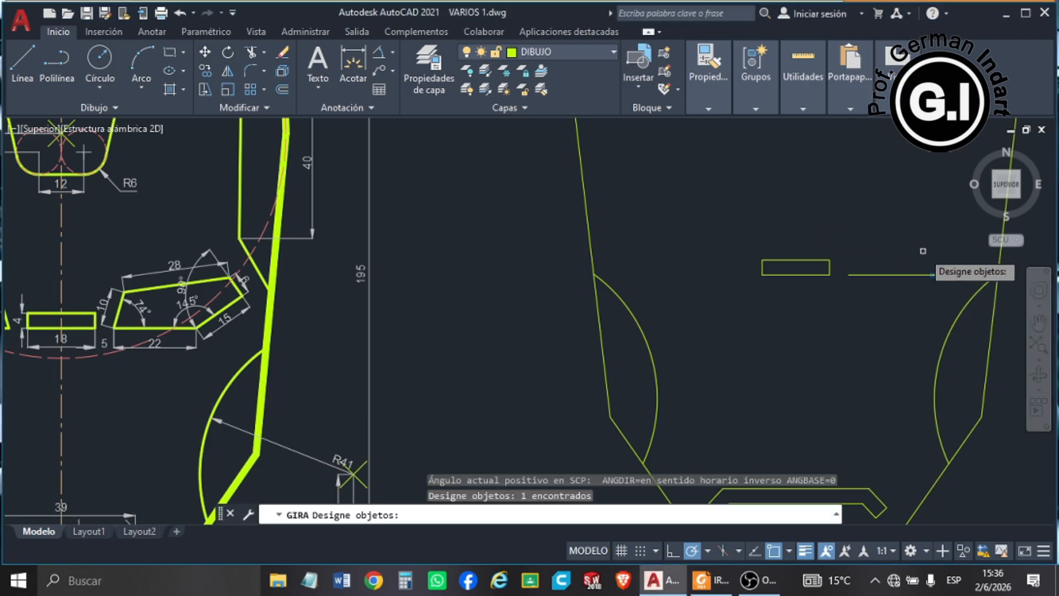
key(Return)
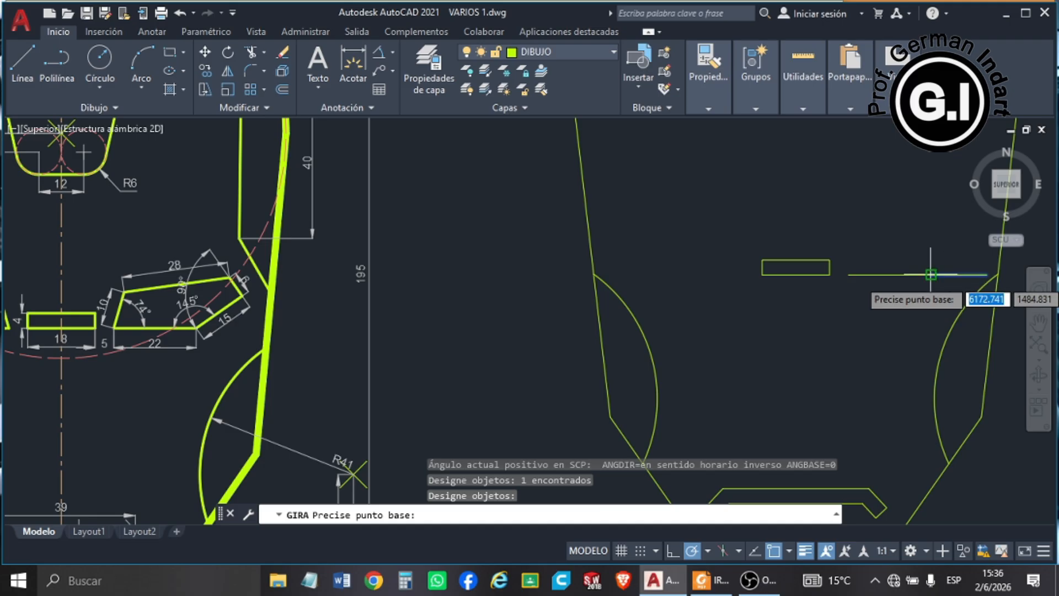
click(931, 274)
text(35)
key(Return)
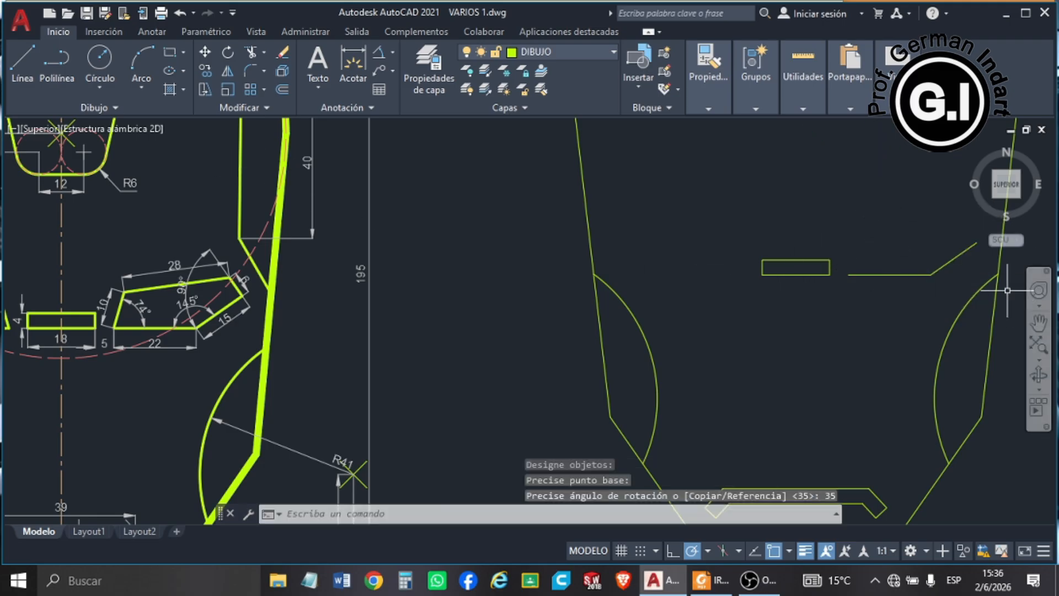
- Draw a 10-unit horizontal line to the right from the left end of the eye's base line
click(23, 65)
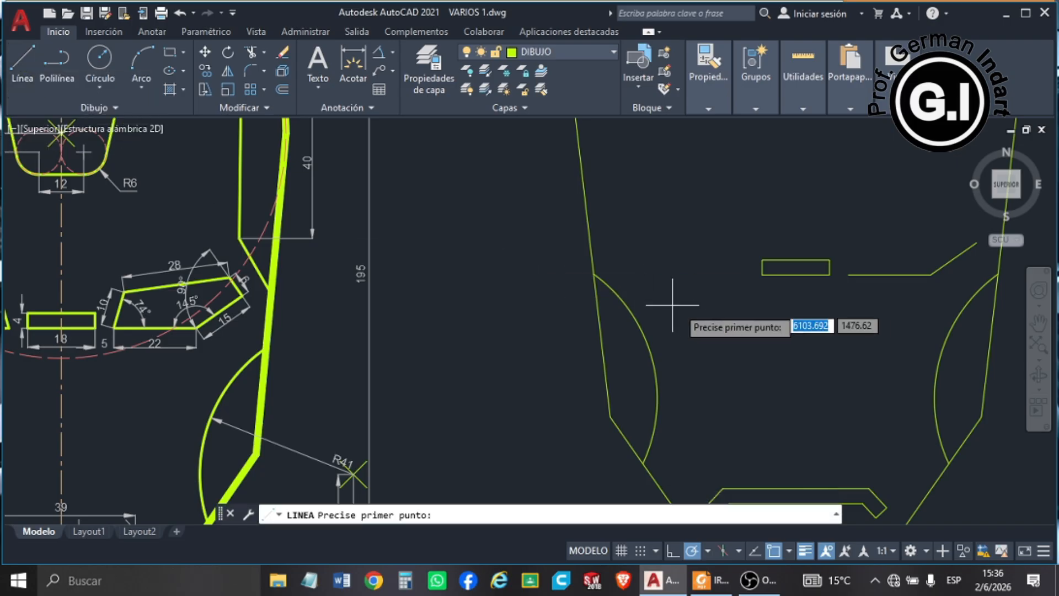
click(849, 274)
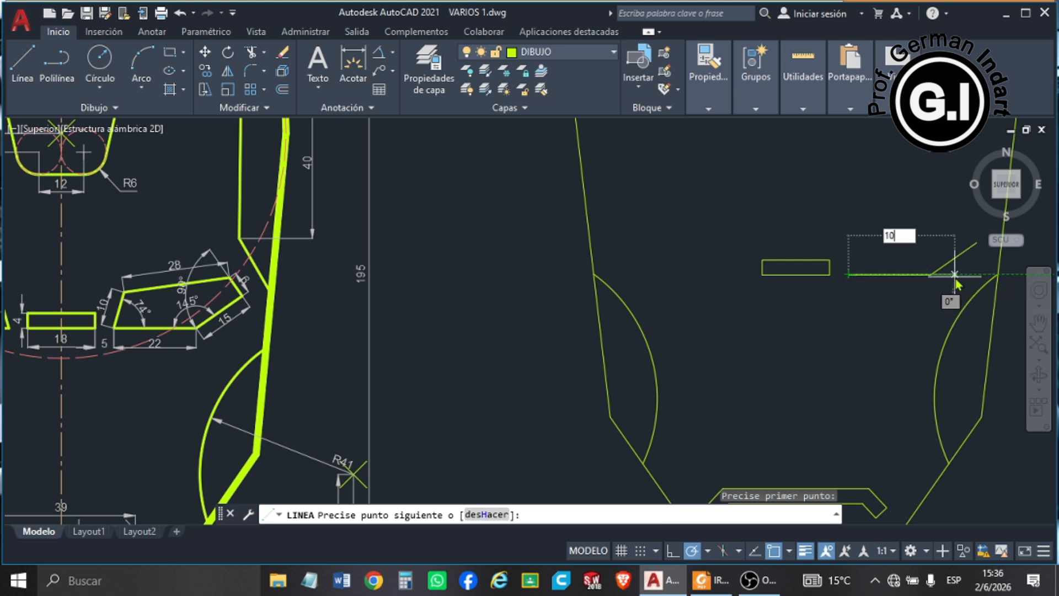
key(Return)
key(Return)
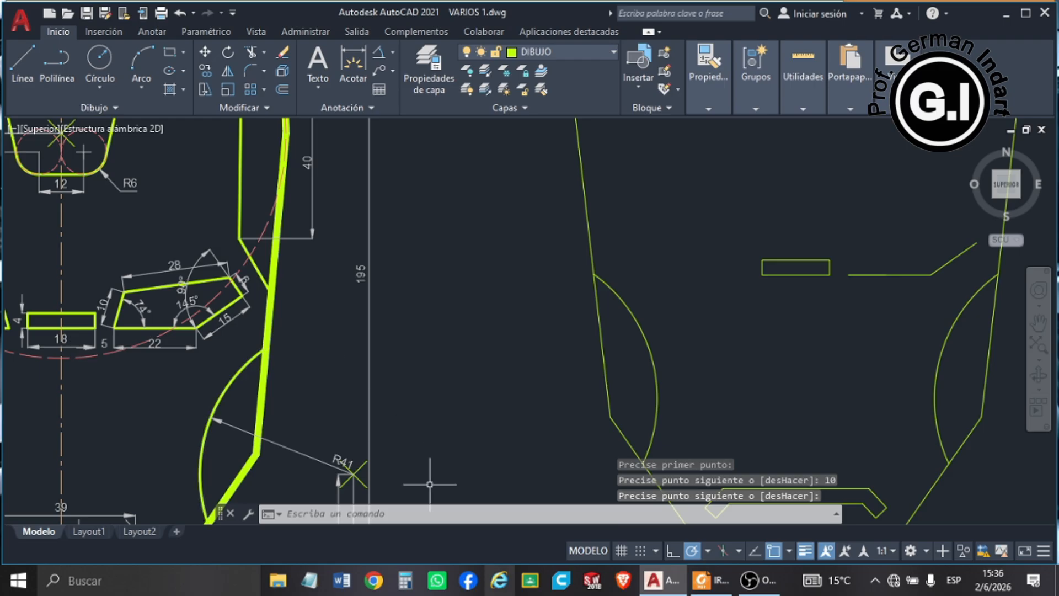
click(406, 580)
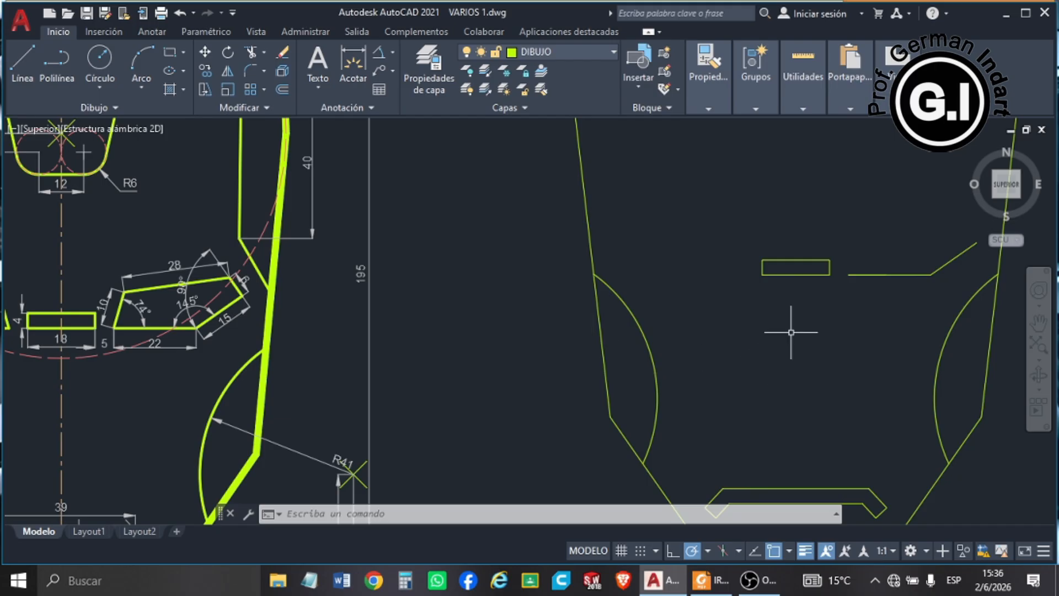
click(230, 59)
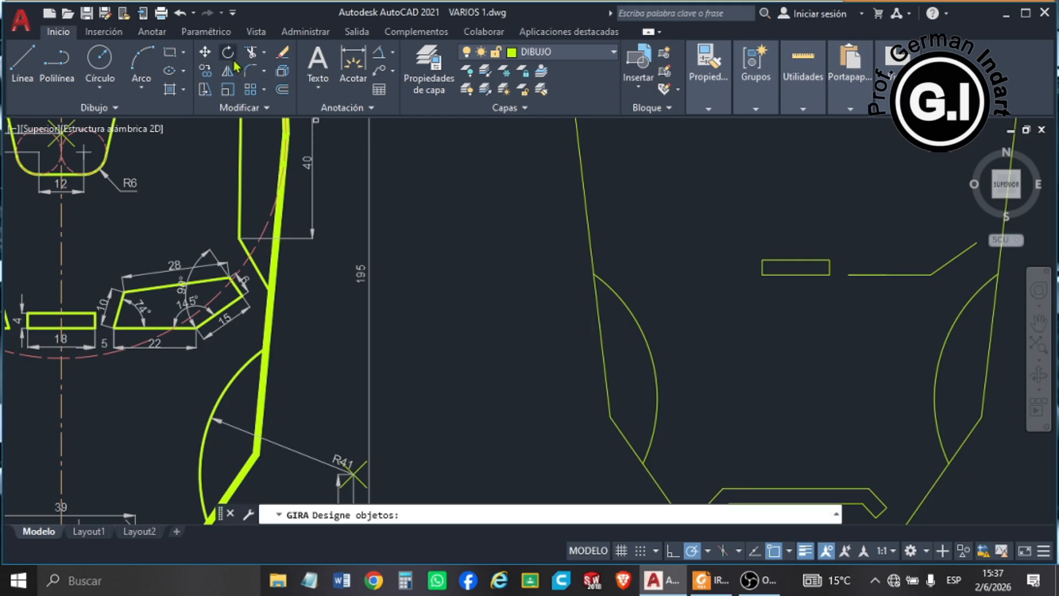
click(834, 225)
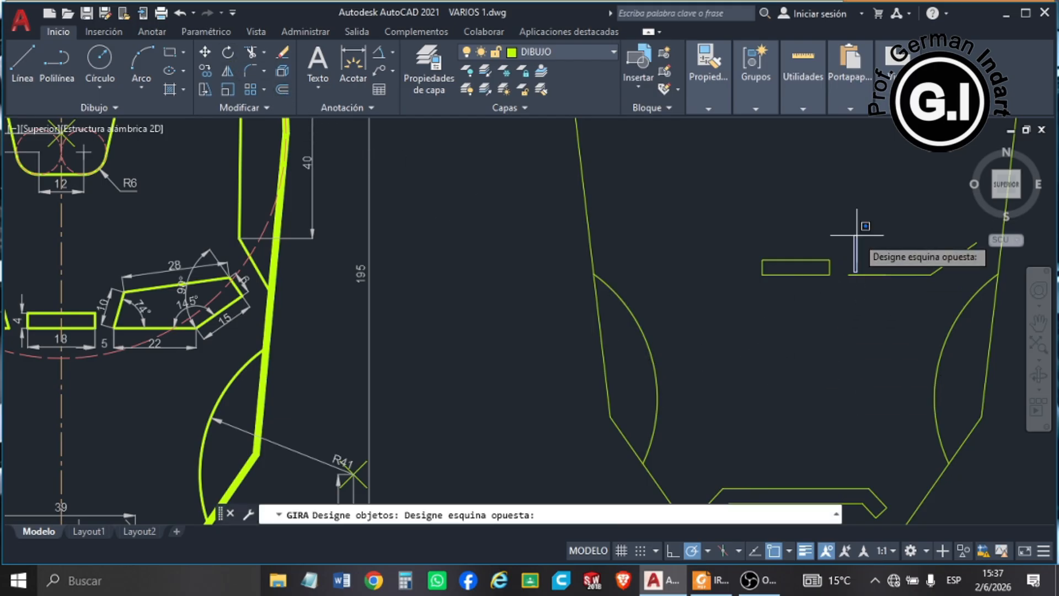
click(848, 229)
click(852, 266)
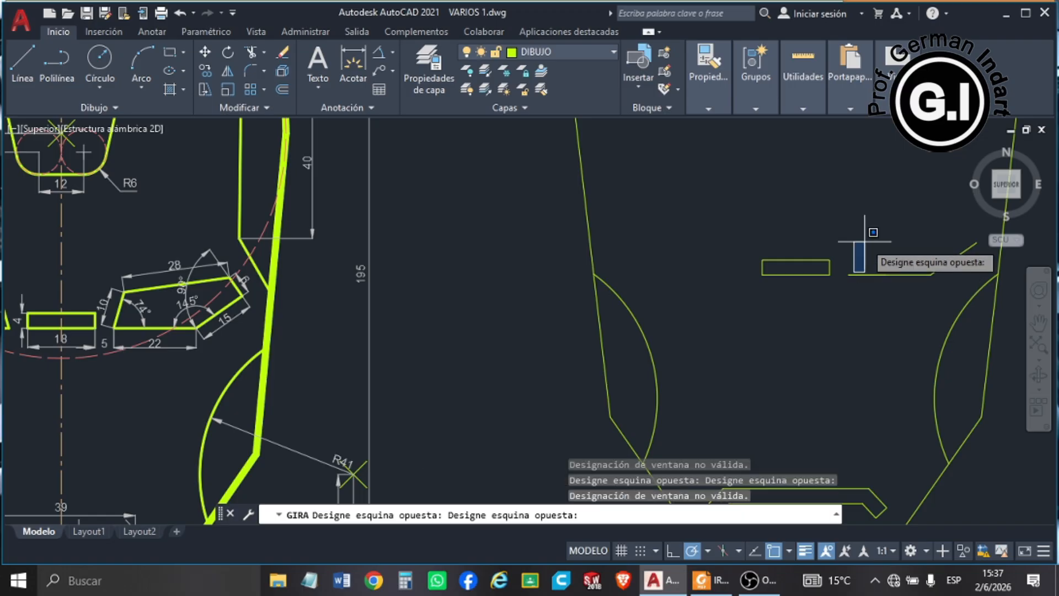
click(843, 274)
key(Escape)
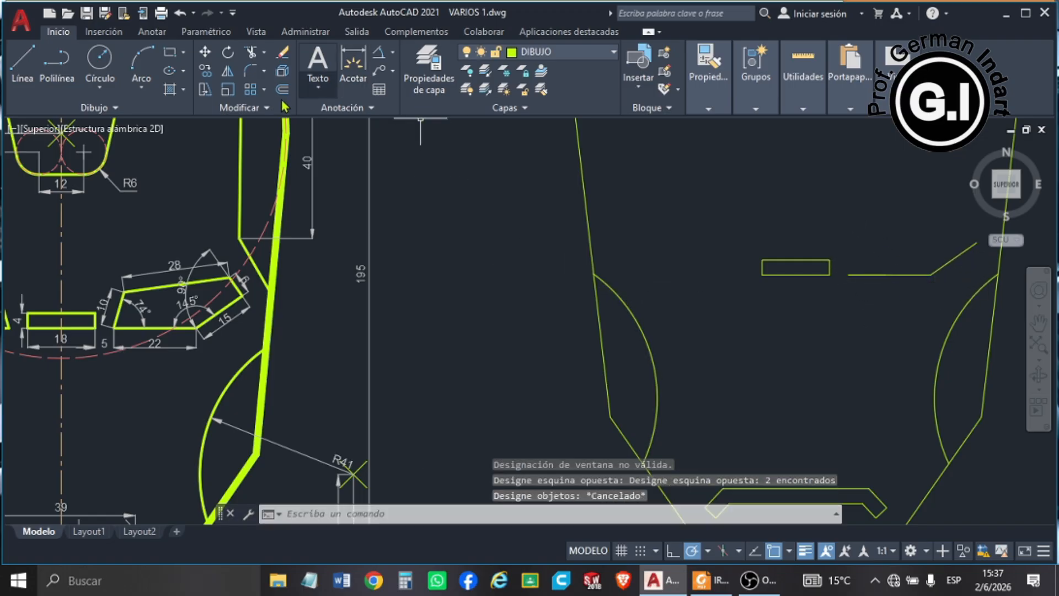
- Rotate the 10-unit line by 74° about the left end of the eye's base line
click(226, 55)
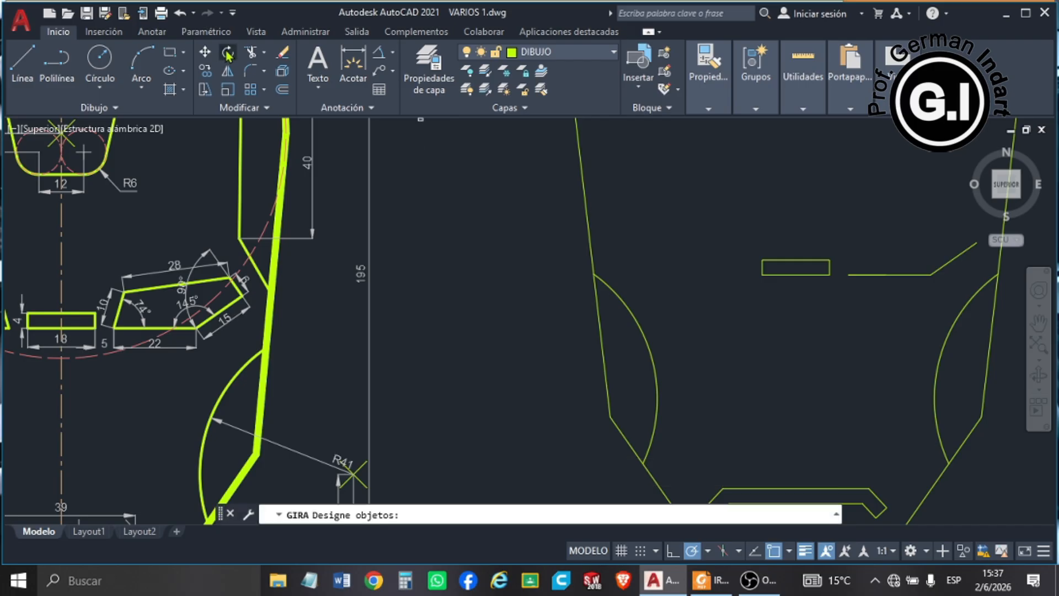
click(852, 274)
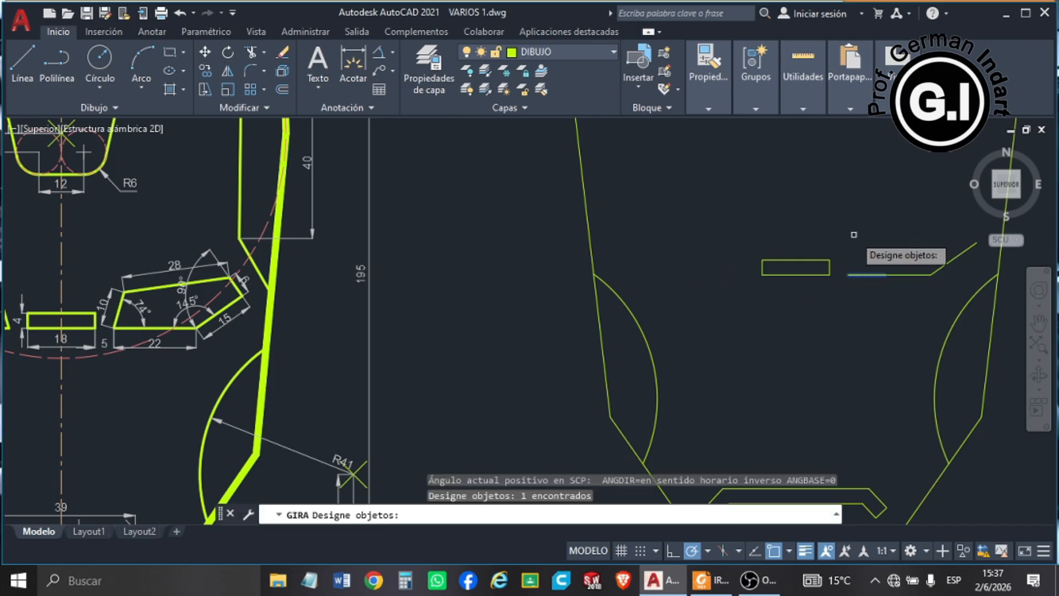
key(Return)
click(849, 274)
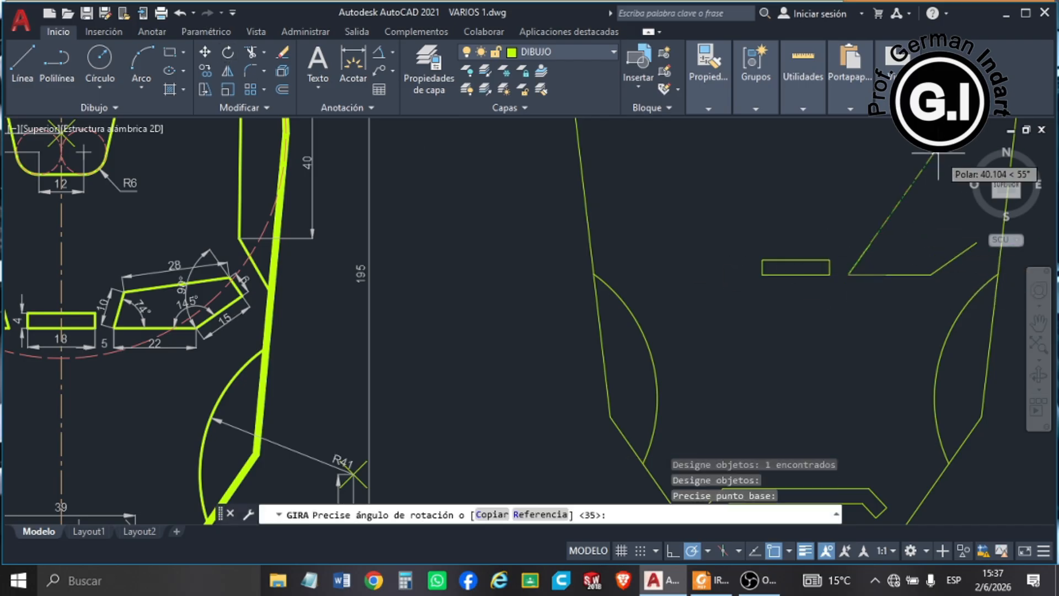
text(74)
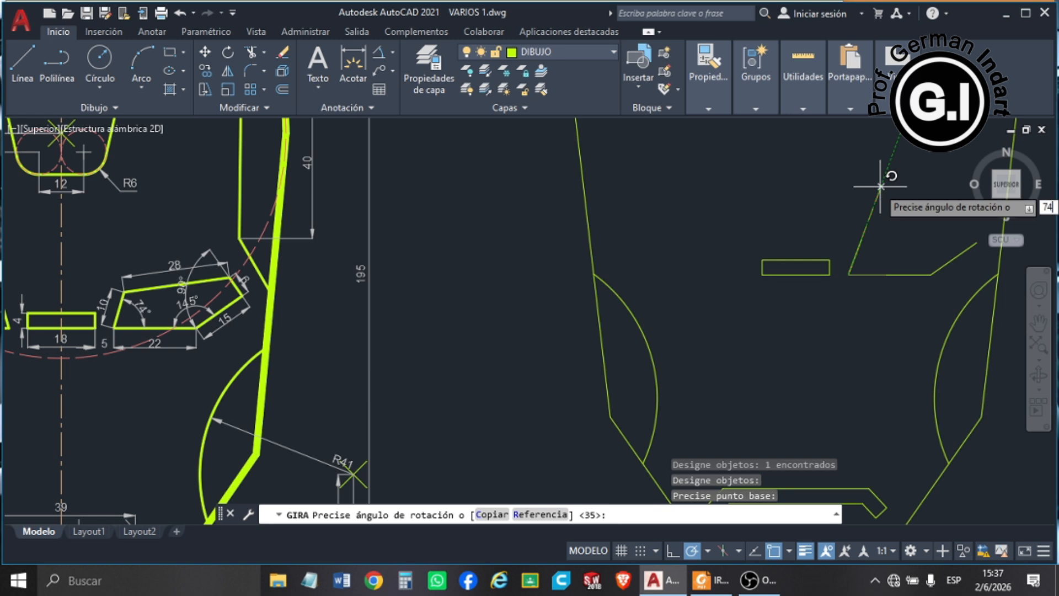
key(Return)
- Close the eye outline with a 6-unit line at 125° from the inclined line's upper end, then a line to the 10-unit line's upper end
scroll(723, 236, down, 4)
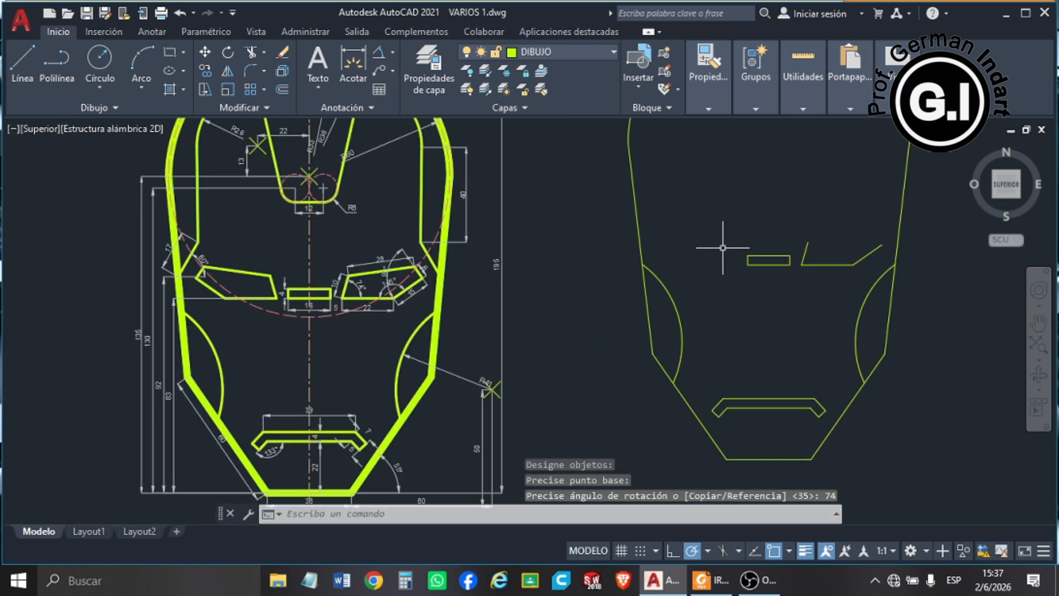
scroll(851, 257, up, 4)
scroll(568, 268, down, 2)
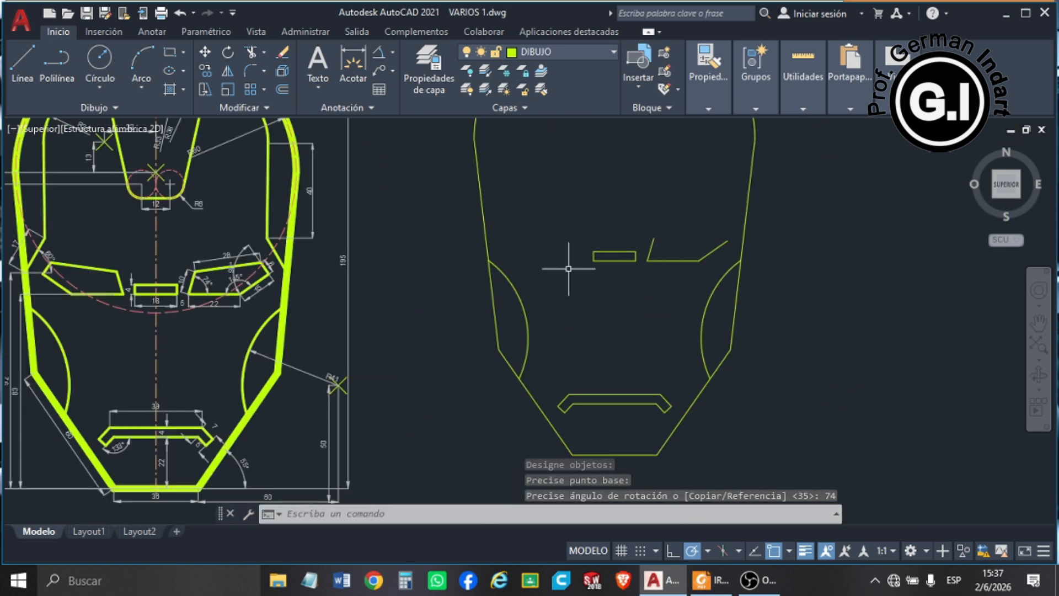
click(20, 62)
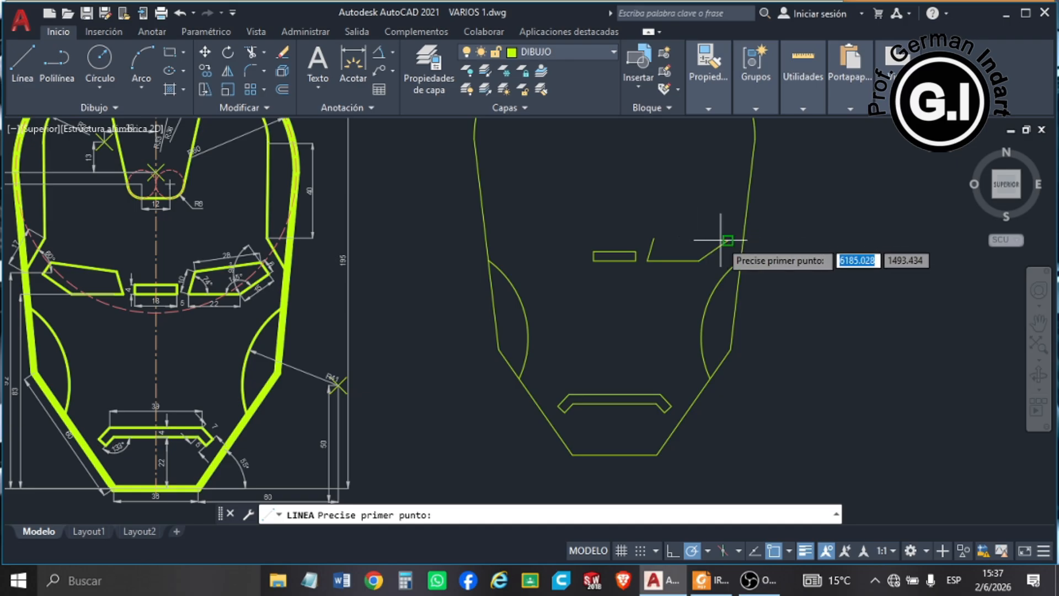
click(729, 240)
scroll(706, 236, up, 4)
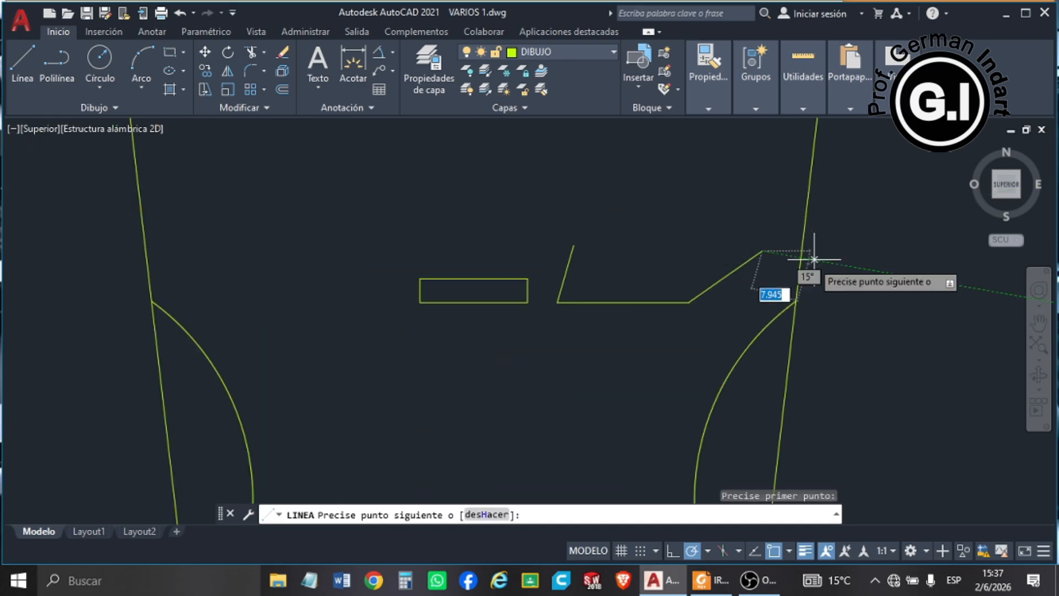
click(709, 551)
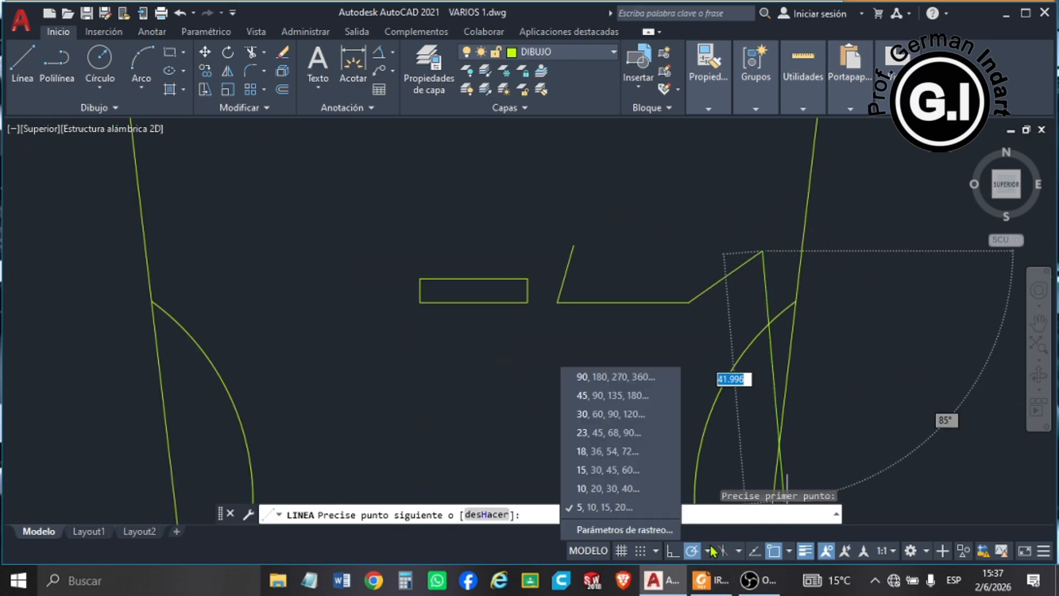
click(603, 507)
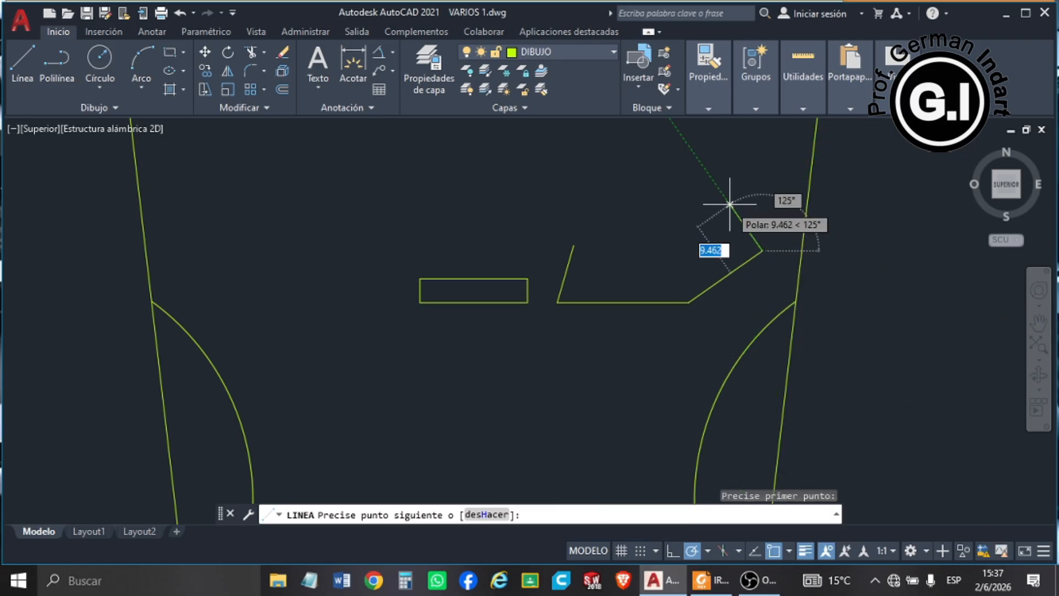
key(Return)
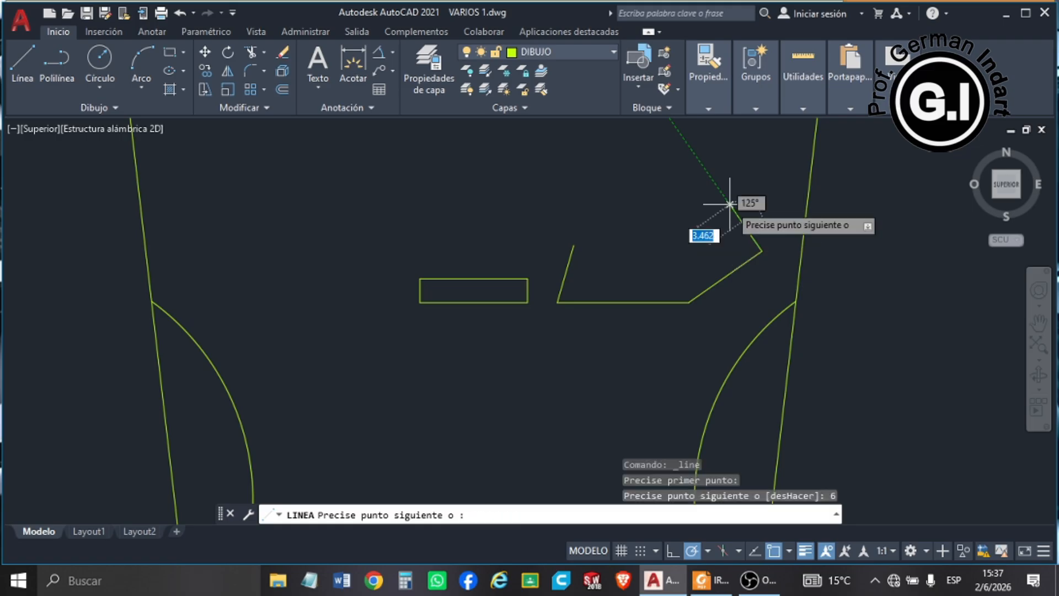
click(574, 244)
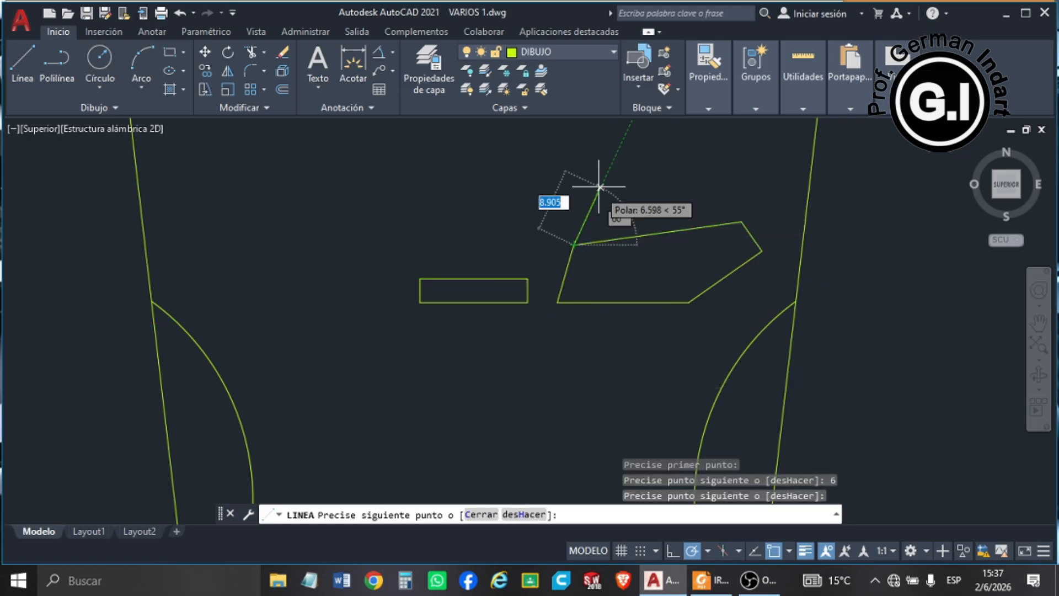
key(Escape)
- Mirror the finished eye about the vertical axis through the midpoint of the small rectangle's top edge, keeping the original
scroll(631, 202, down, 4)
scroll(680, 222, down, 2)
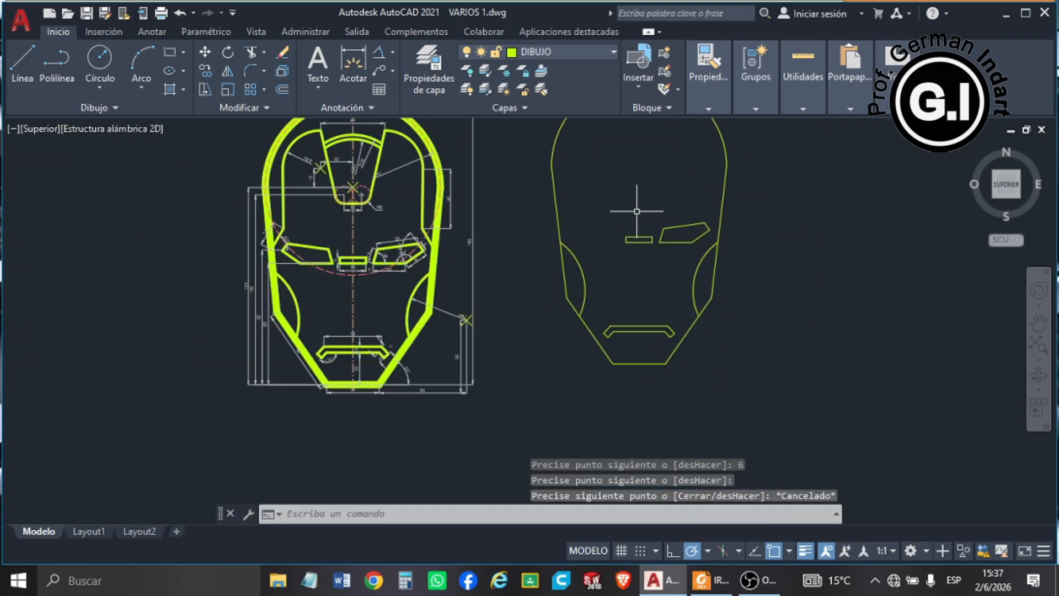
click(234, 76)
scroll(693, 254, up, 2)
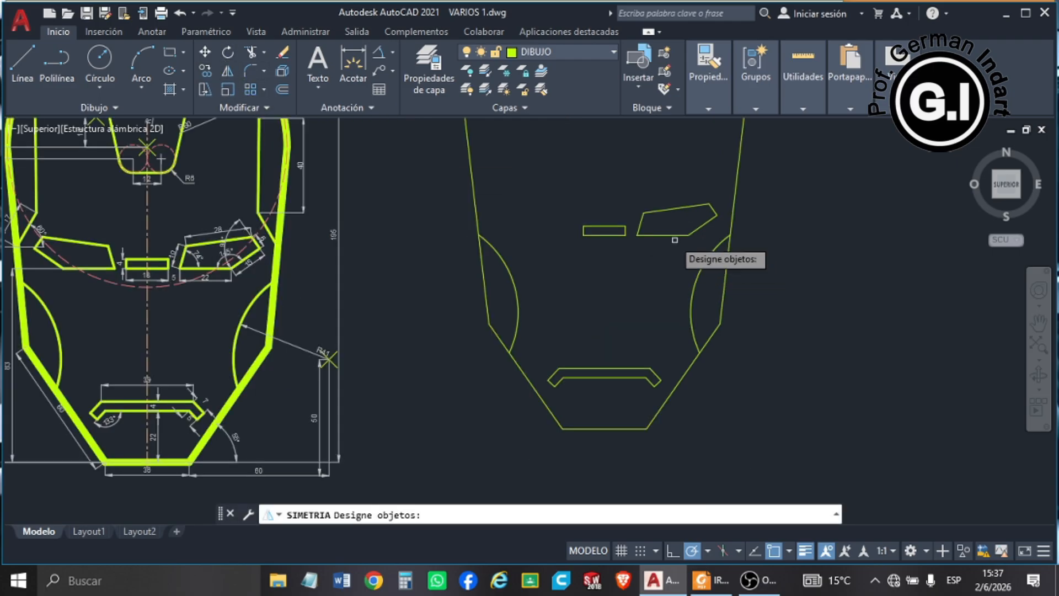
click(631, 183)
click(720, 239)
key(Return)
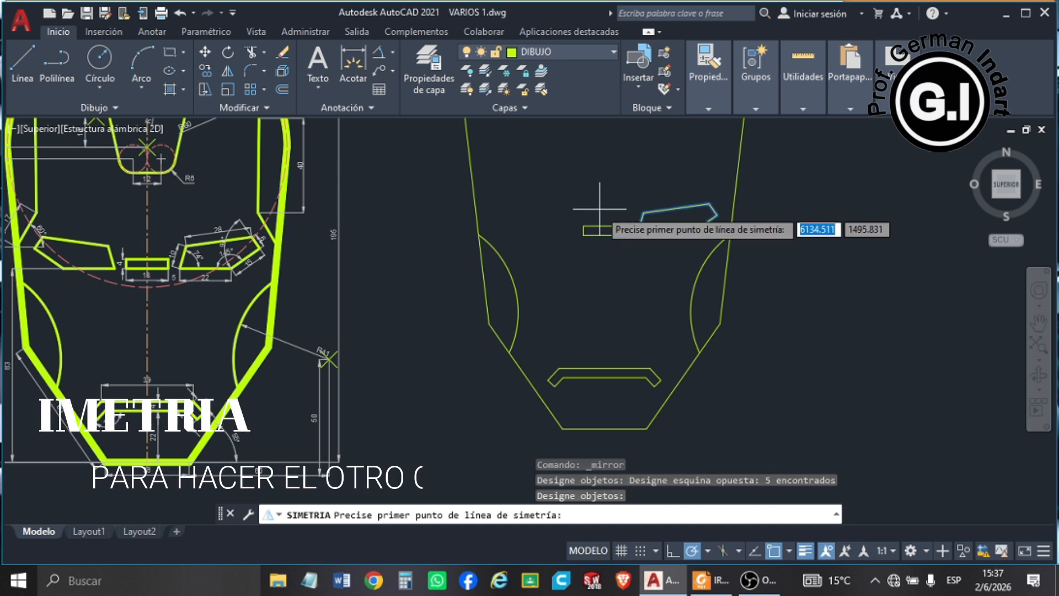
click(605, 226)
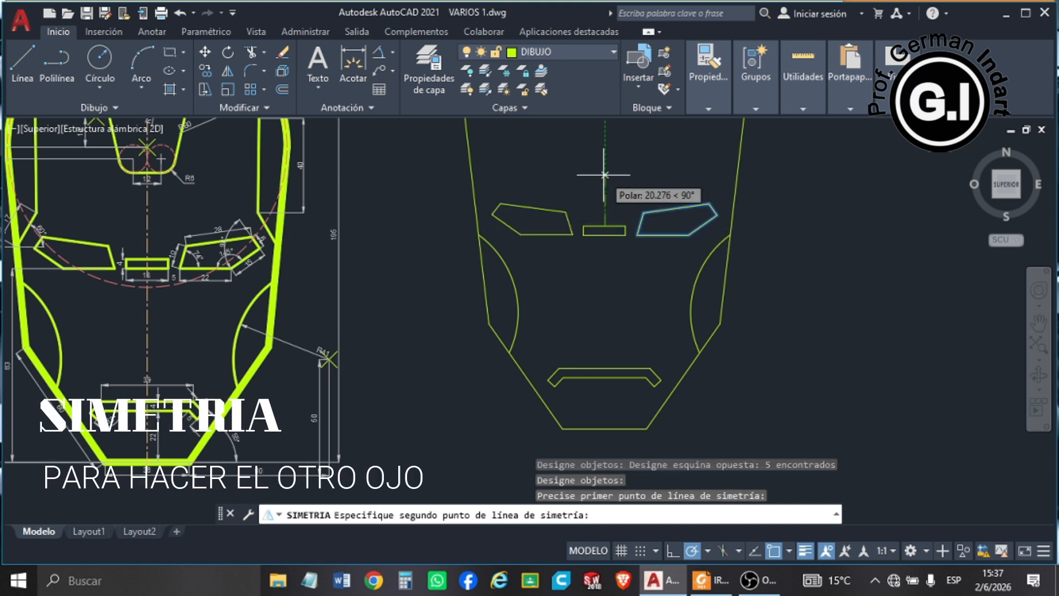
click(602, 147)
click(638, 203)
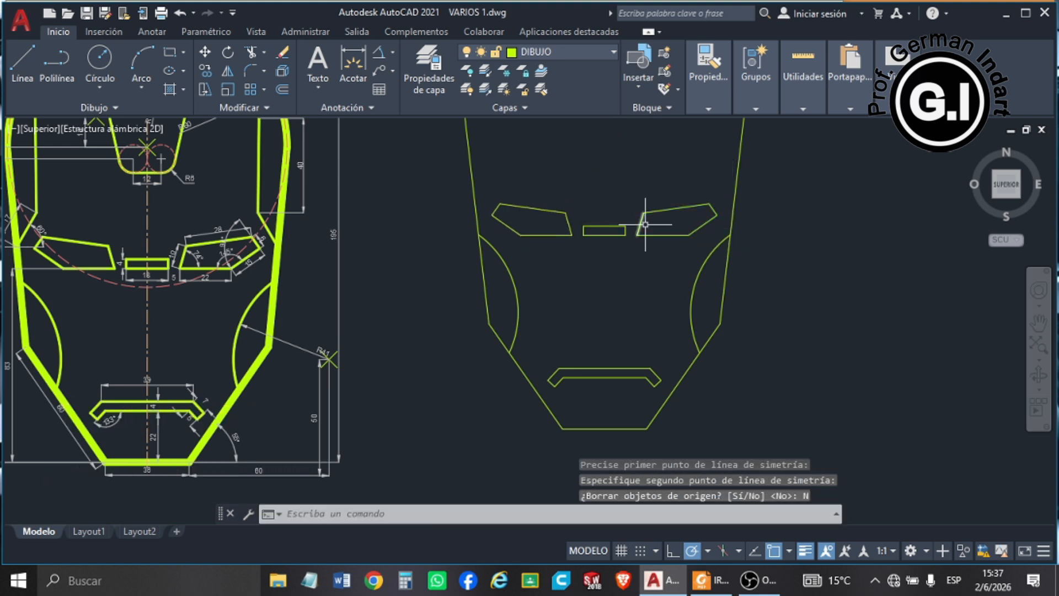
- Draw a 92-unit vertical guide line upward from the midpoint of the chin's bottom edge
scroll(635, 221, down, 3)
scroll(625, 195, up, 1)
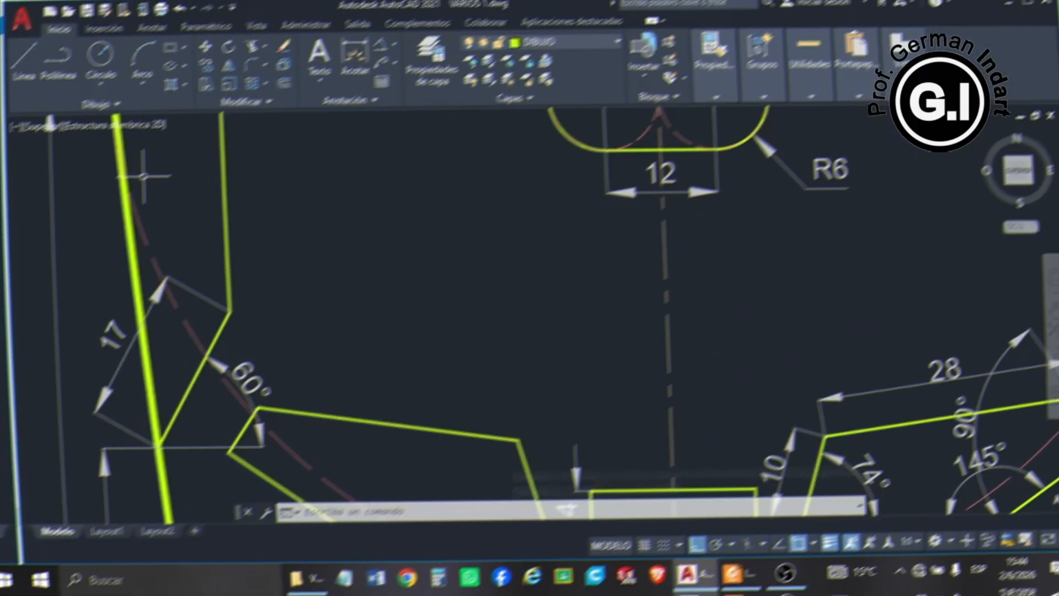
scroll(178, 327, down, 8)
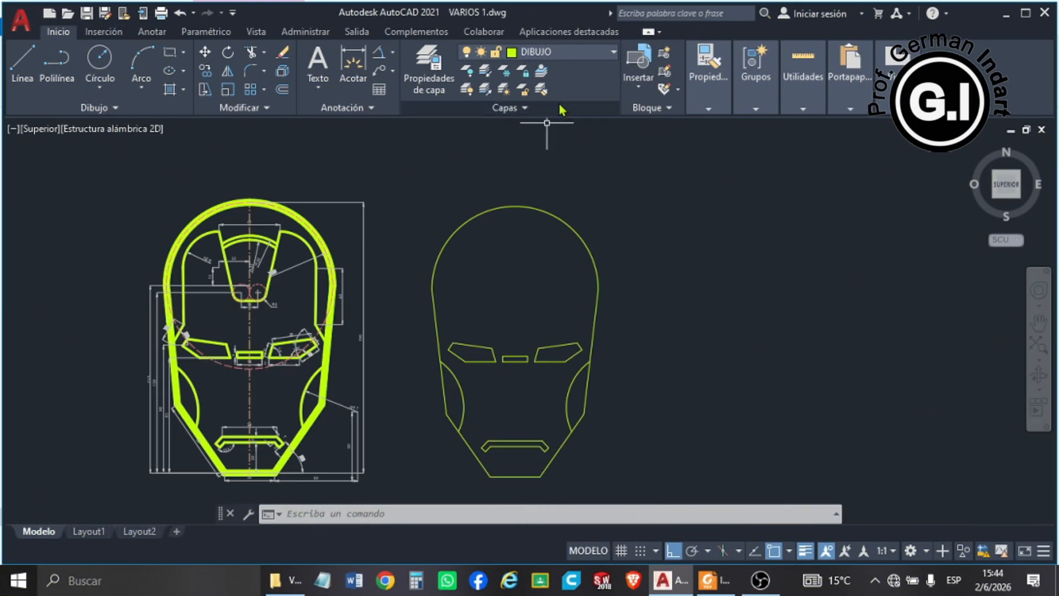
scroll(194, 398, up, 6)
scroll(111, 221, down, 2)
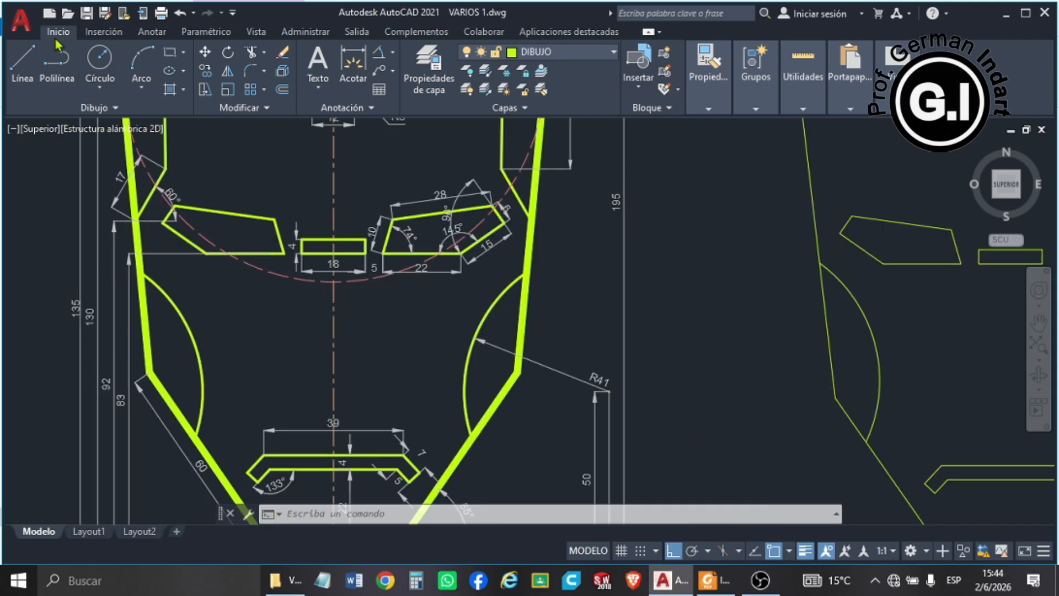
click(26, 71)
scroll(502, 231, down, 5)
scroll(687, 318, up, 4)
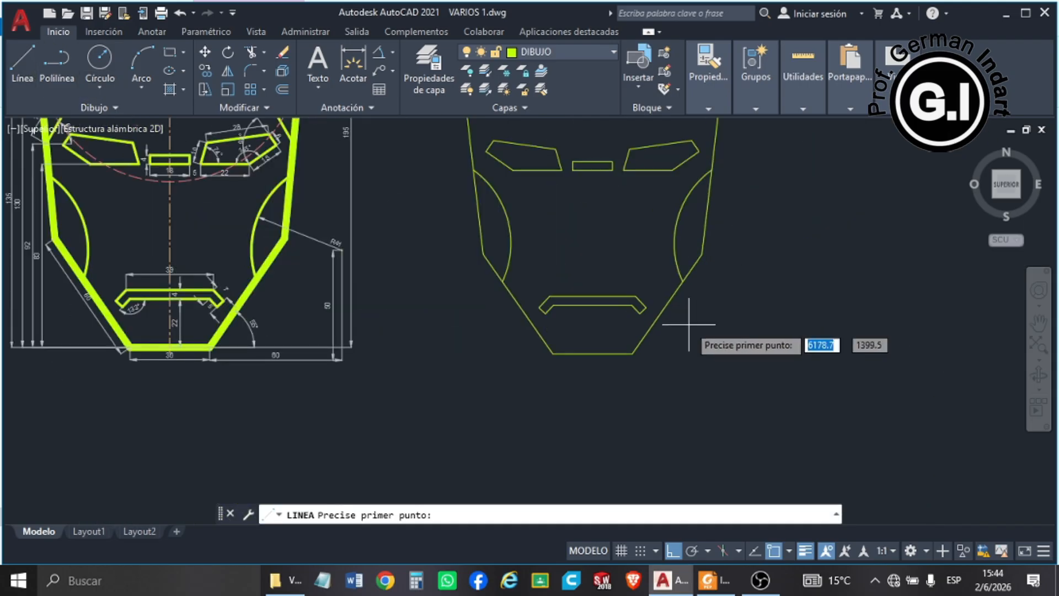
click(593, 353)
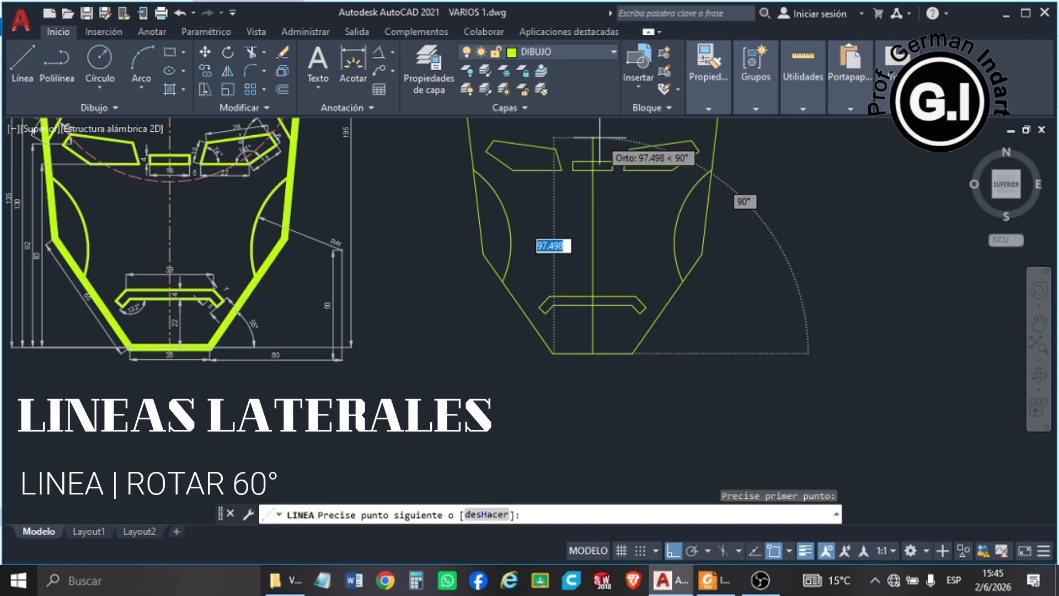
scroll(596, 160, down, 2)
scroll(598, 149, up, 2)
text(9)
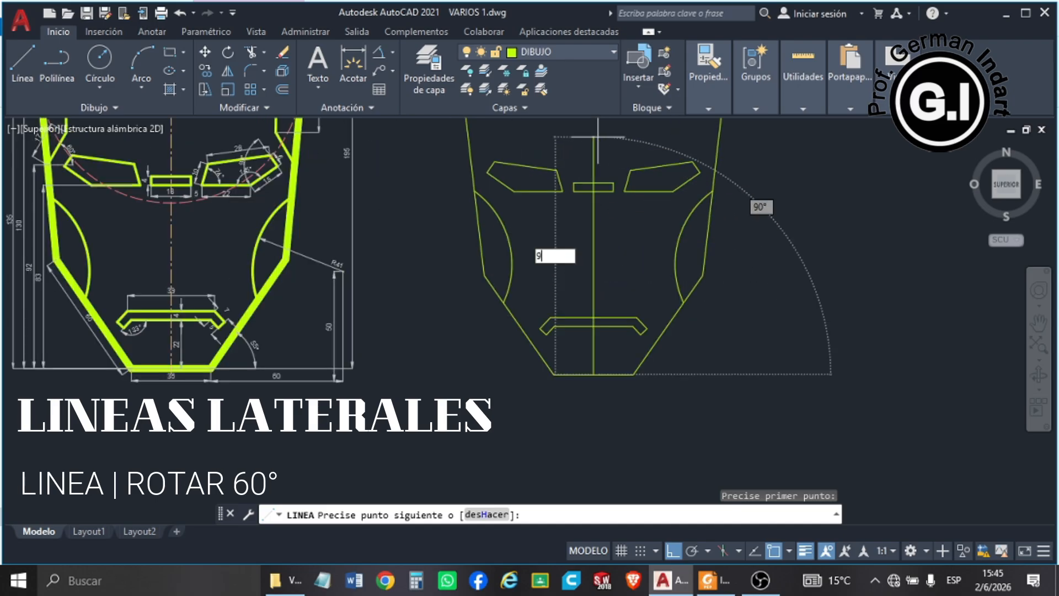
text(2)
key(Return)
- Continue the guide with a horizontal line from its upper end to beyond the mask's left outline
click(440, 171)
key(Escape)
scroll(351, 398, down, 2)
scroll(351, 398, up, 3)
scroll(351, 399, down, 3)
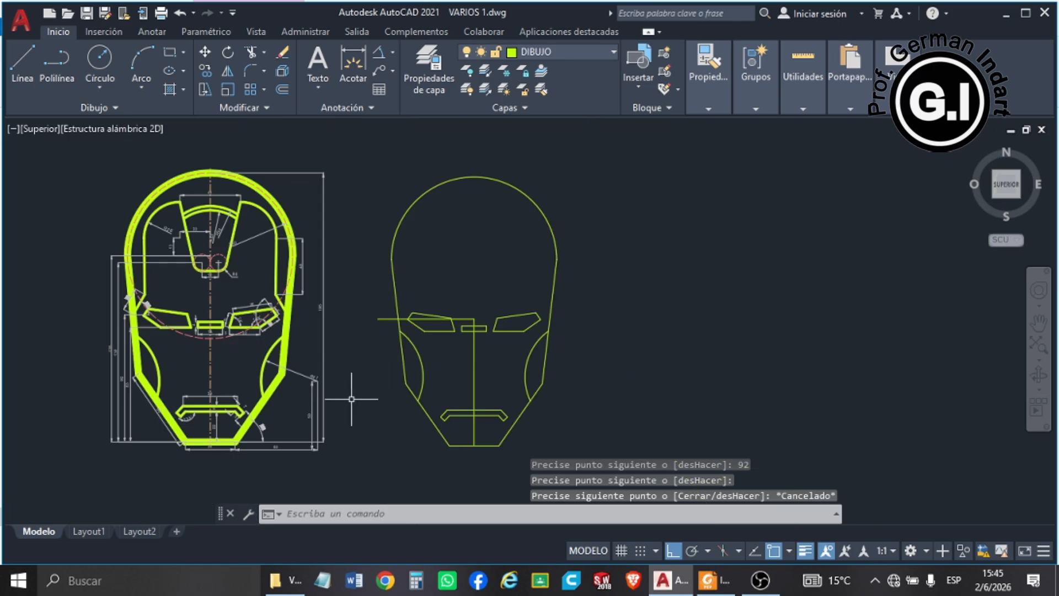
- Draw a 17-unit horizontal line to the right from where the horizontal guide crosses the mask's left outline
scroll(115, 310, up, 4)
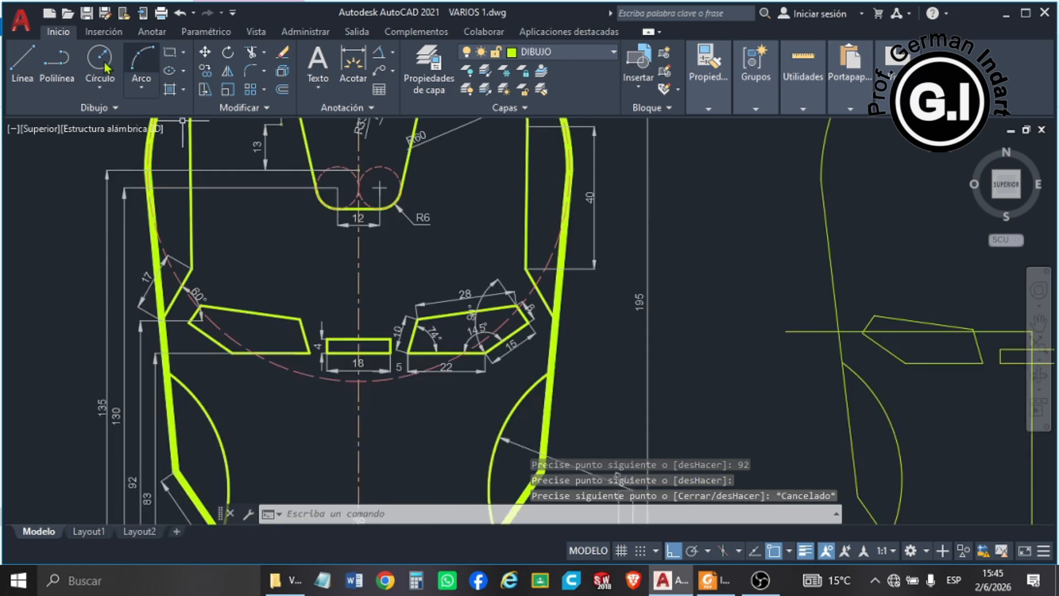
click(22, 60)
scroll(136, 127, down, 2)
scroll(624, 294, up, 4)
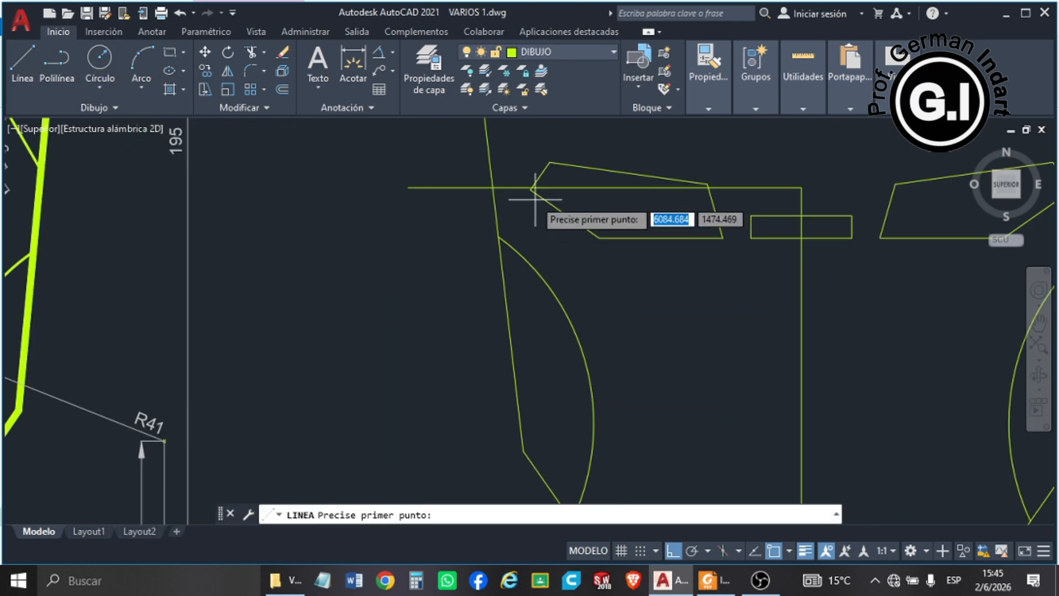
click(491, 188)
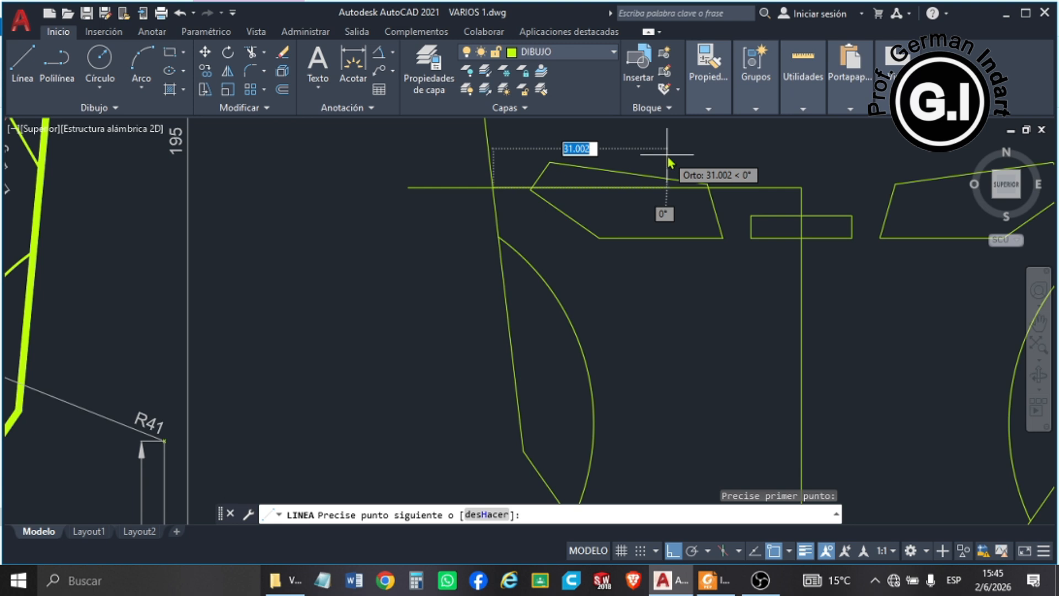
key(Return)
scroll(374, 224, down, 4)
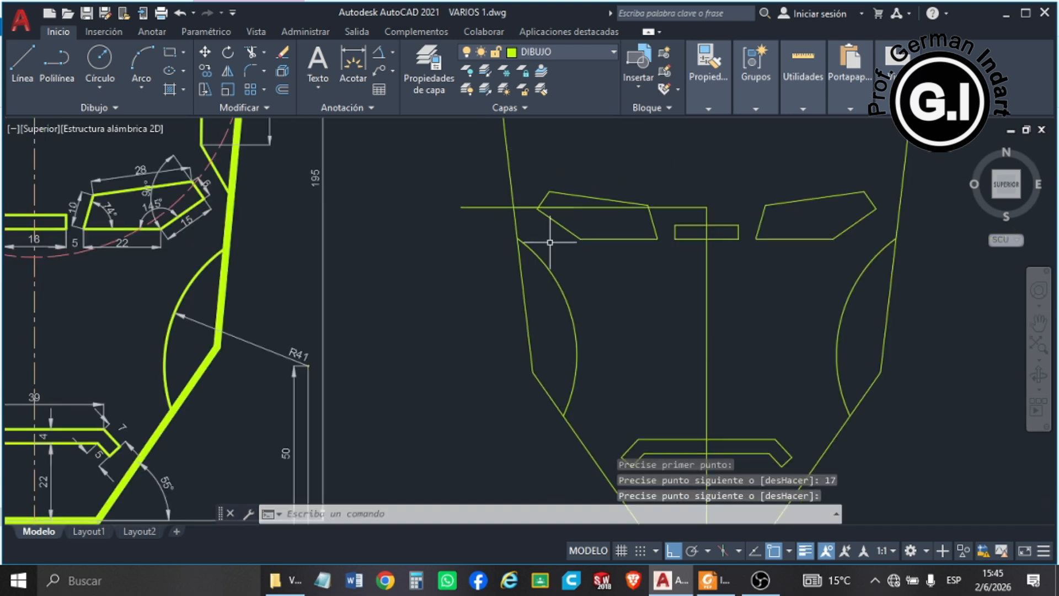
- Rotate the 17-unit line by 60° about its end on the mask's left outline
scroll(496, 263, down, 2)
scroll(153, 191, up, 5)
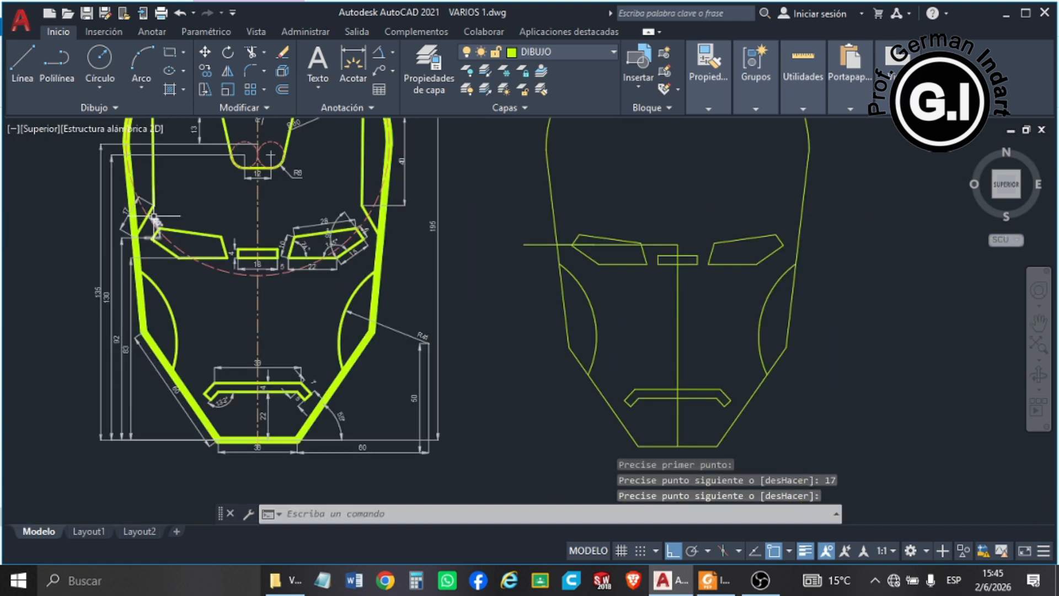
click(228, 53)
scroll(218, 236, down, 3)
scroll(485, 265, up, 5)
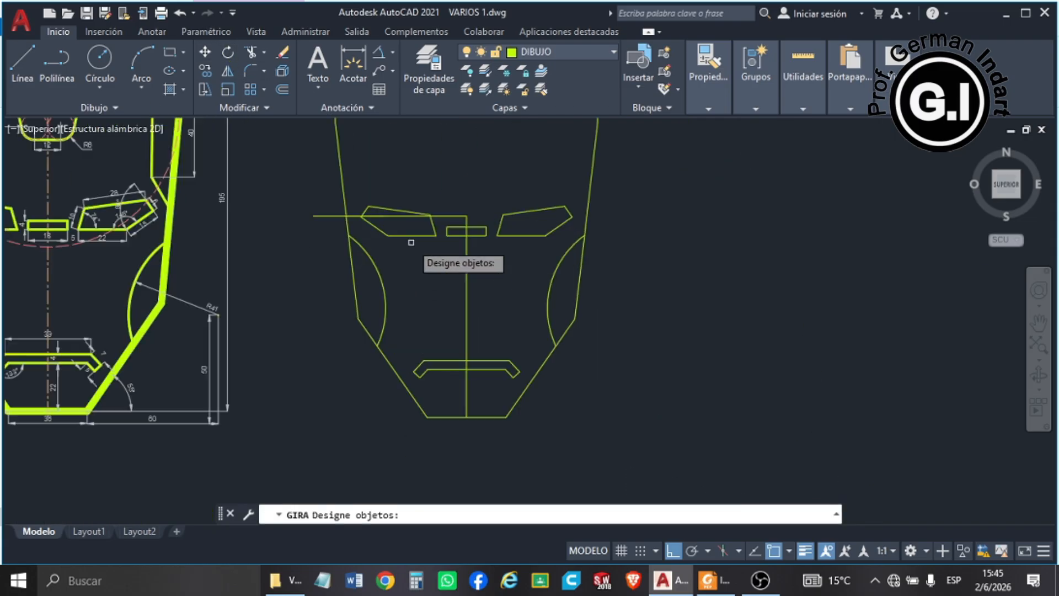
click(363, 221)
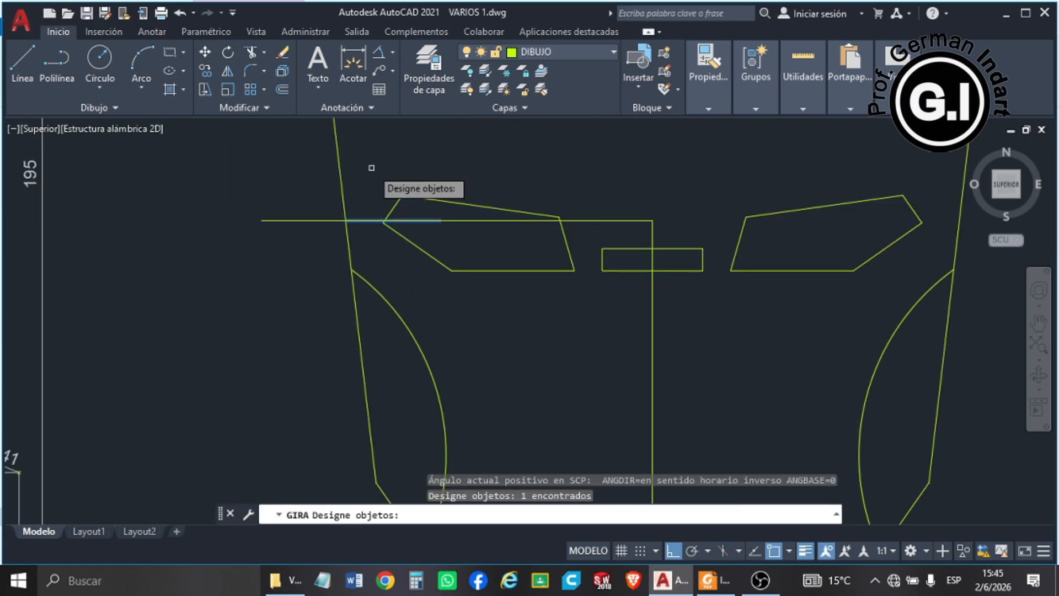
key(Return)
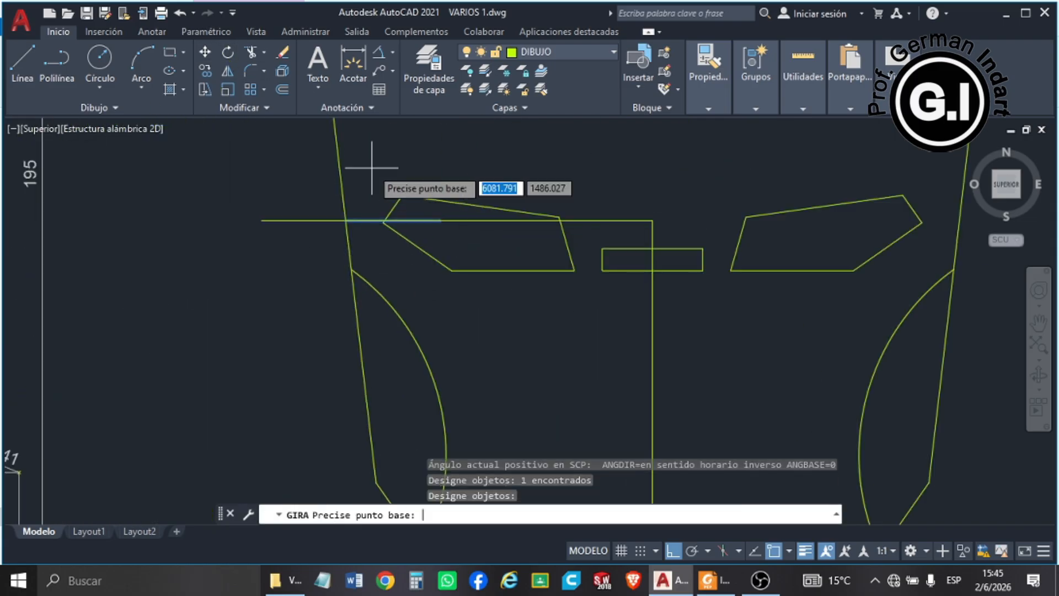
click(346, 221)
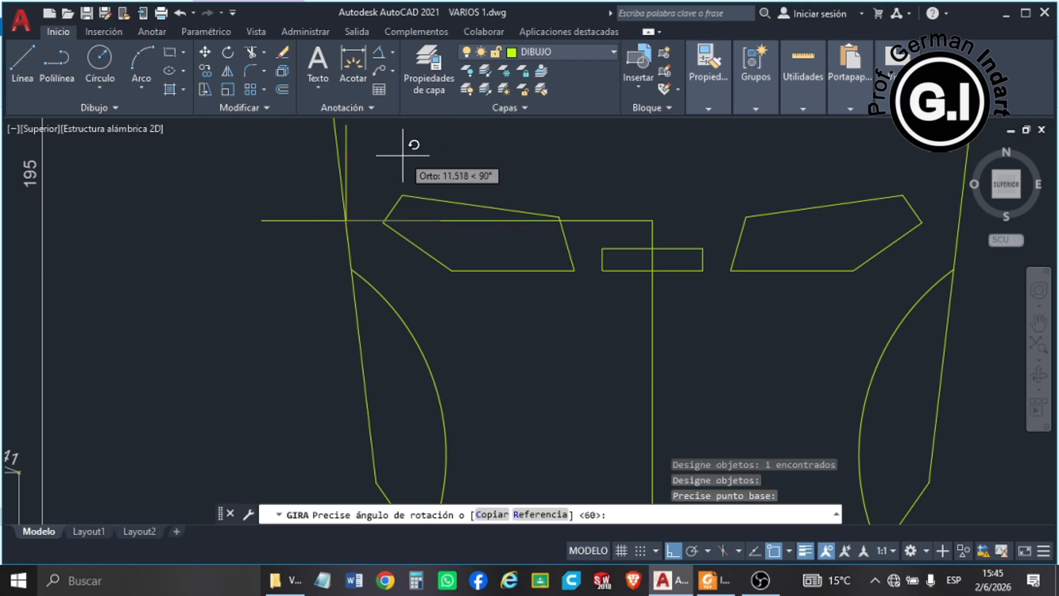
text(60)
key(Return)
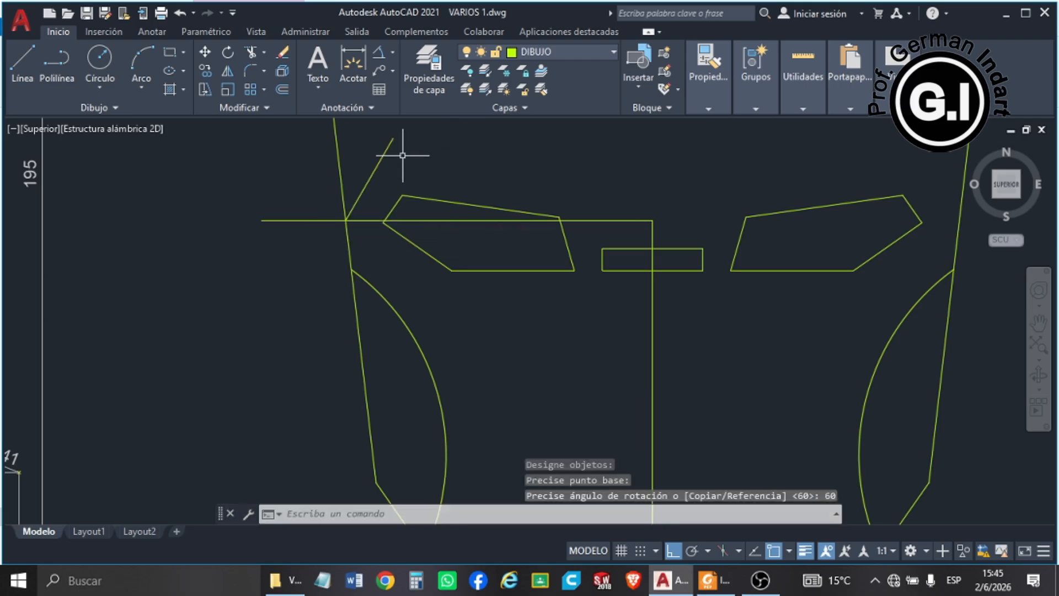
key(Return)
key(Escape)
- Delete the horizontal guide line that crosses the left eye and outline
click(307, 201)
click(229, 268)
key(Delete)
scroll(378, 233, down, 4)
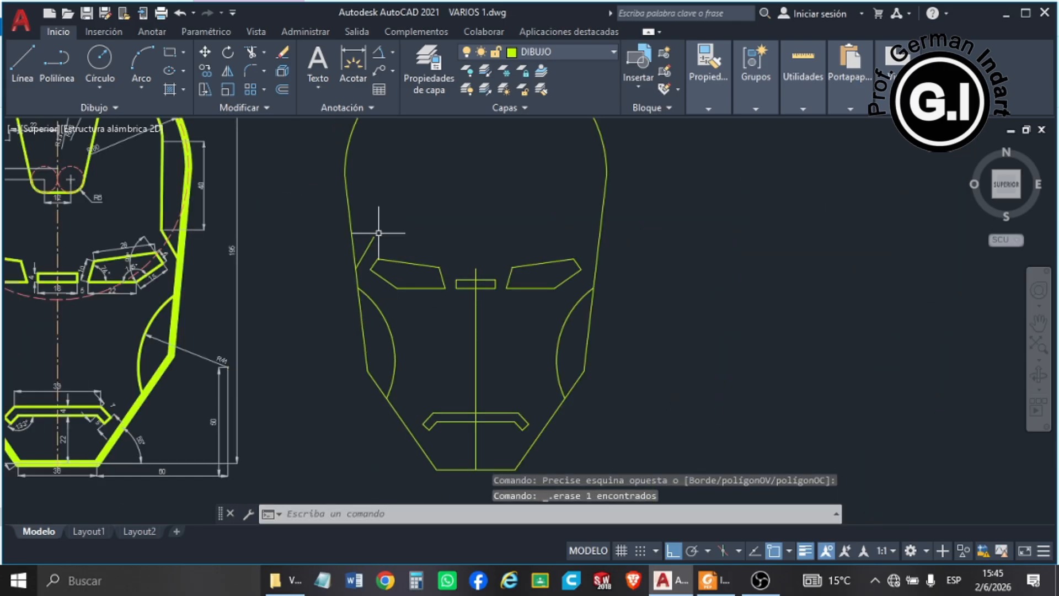
- Mirror the slanted line at the mask's left outline about the vertical centre axis, keeping the original
click(389, 243)
click(354, 225)
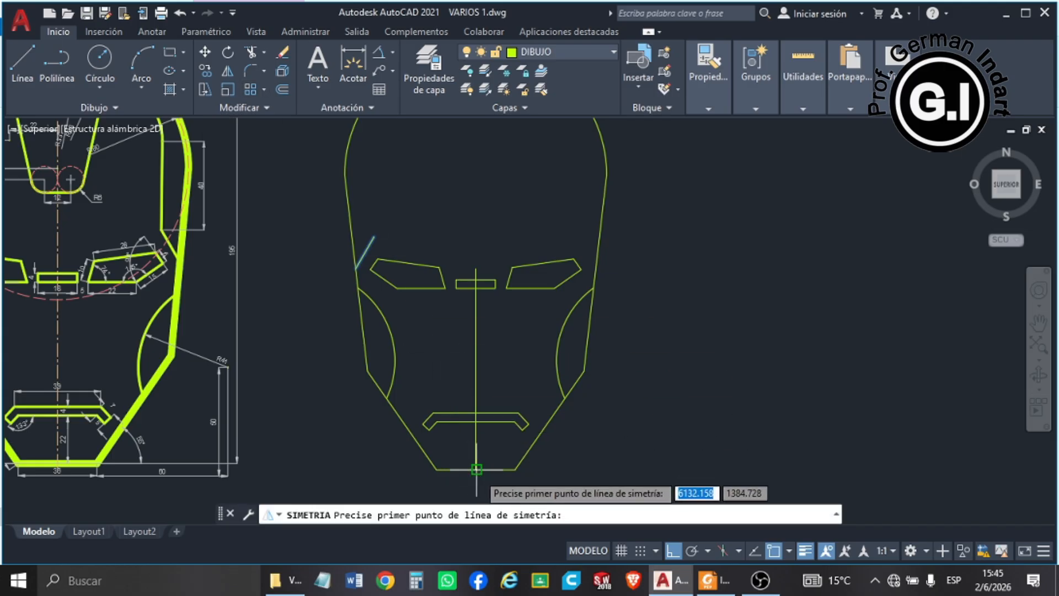
click(477, 470)
click(461, 162)
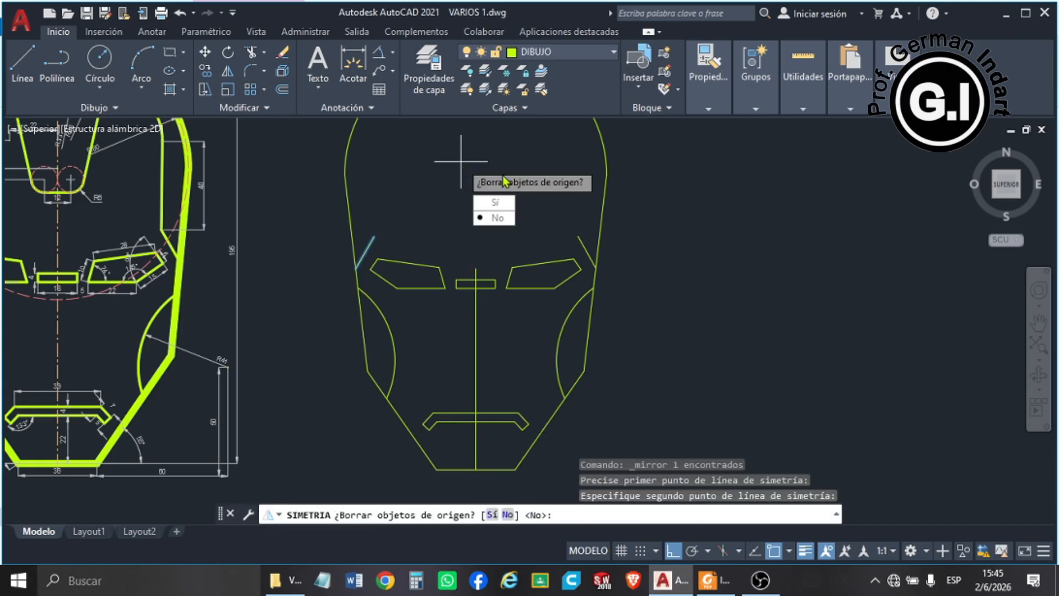
click(492, 217)
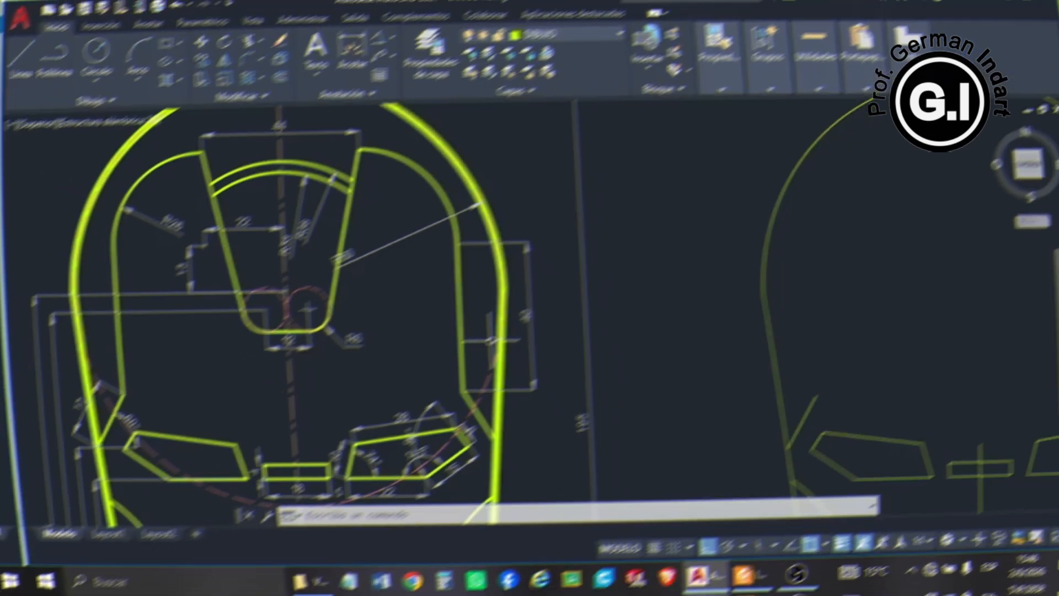
- Draw a 135-unit vertical guide line upward from the midpoint of the mask's bottom edge
scroll(325, 278, down, 2)
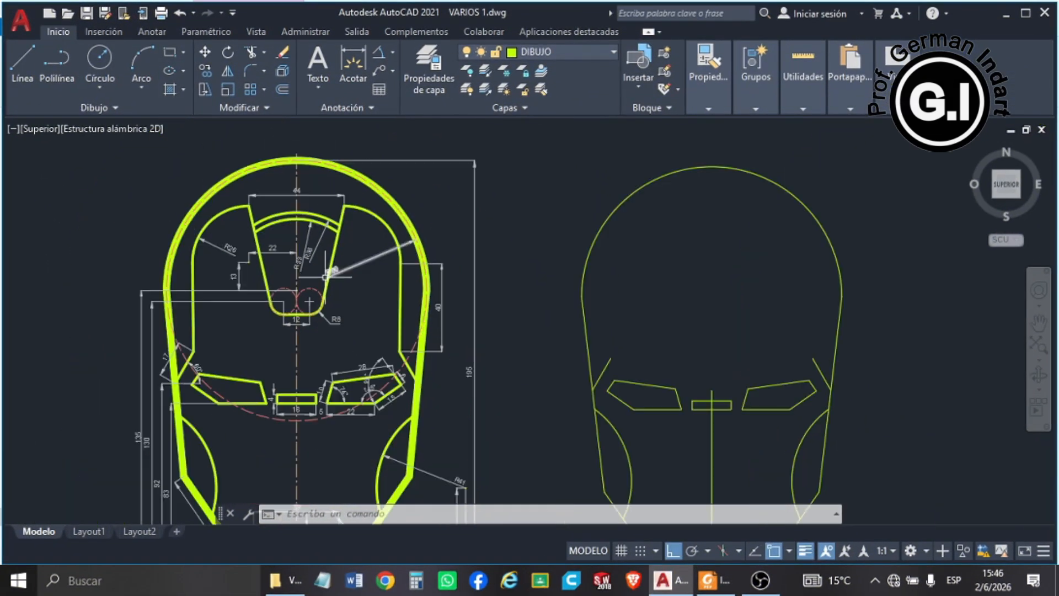
middle_drag(151, 419, 190, 372)
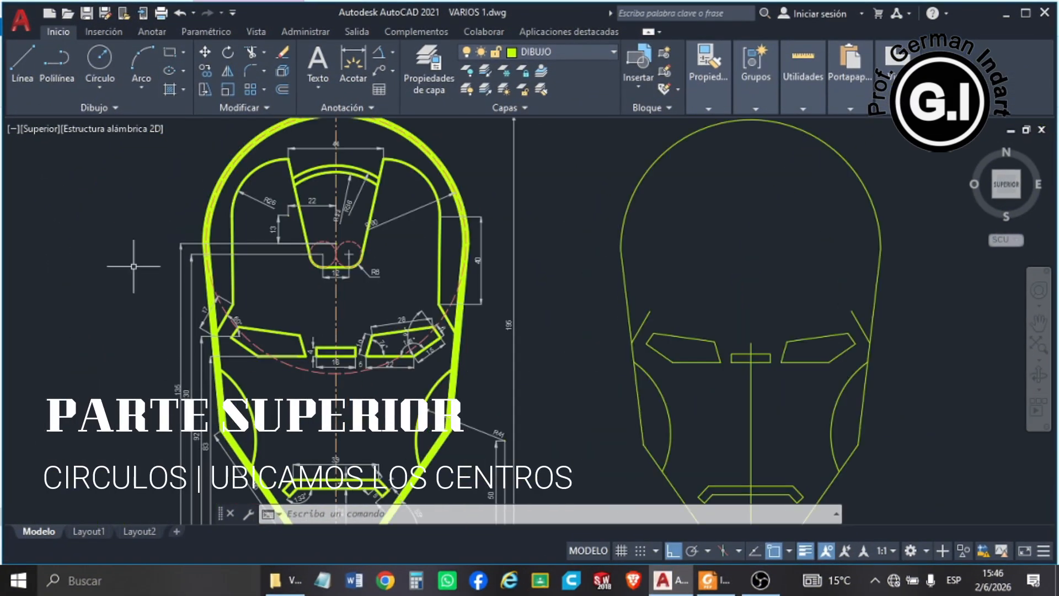
scroll(79, 387, up, 2)
scroll(118, 332, down, 3)
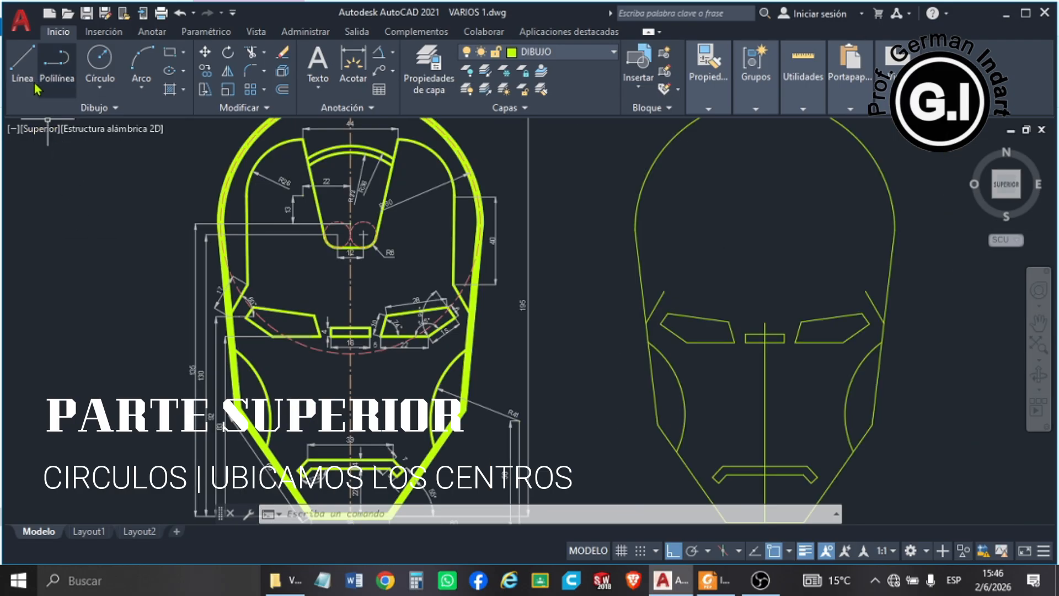
click(23, 62)
scroll(408, 191, down, 2)
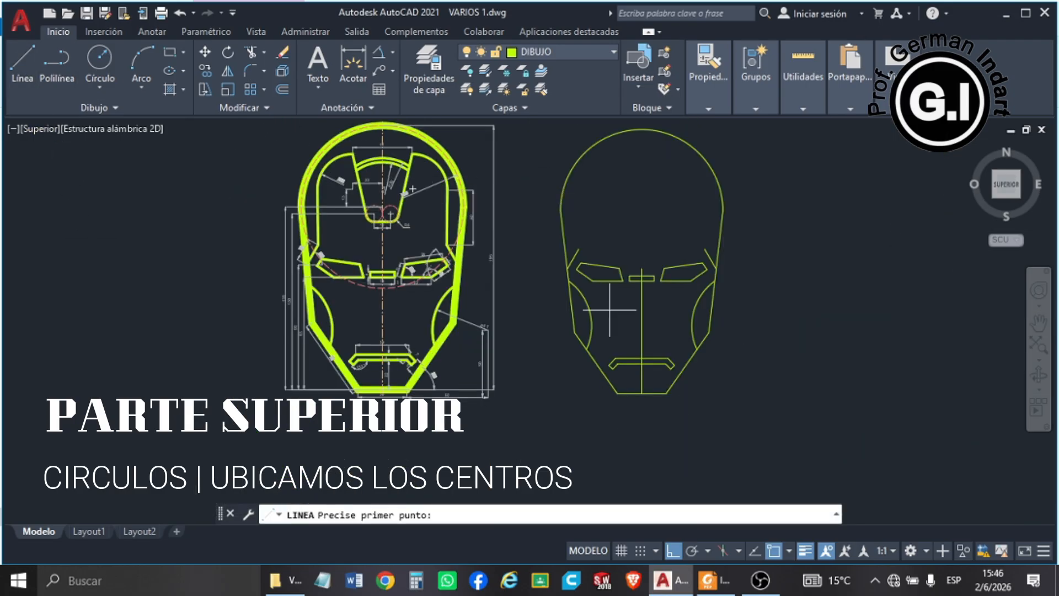
click(642, 393)
text(135)
key(Return)
key(Return)
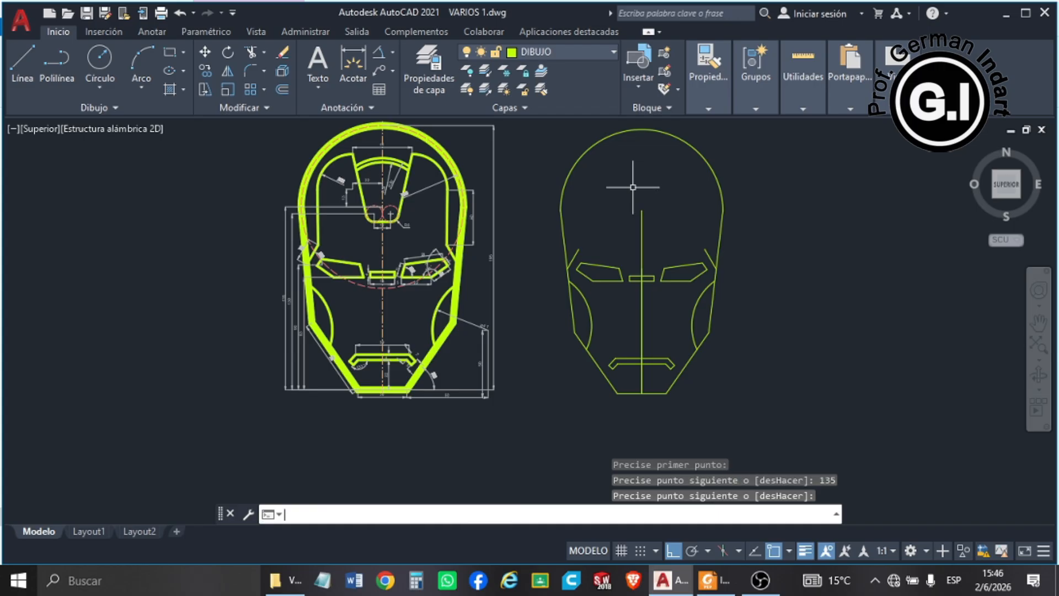
- From the guide's upper end, draw a line 22 units to the left and continue it 13 units upward
scroll(333, 188, up, 4)
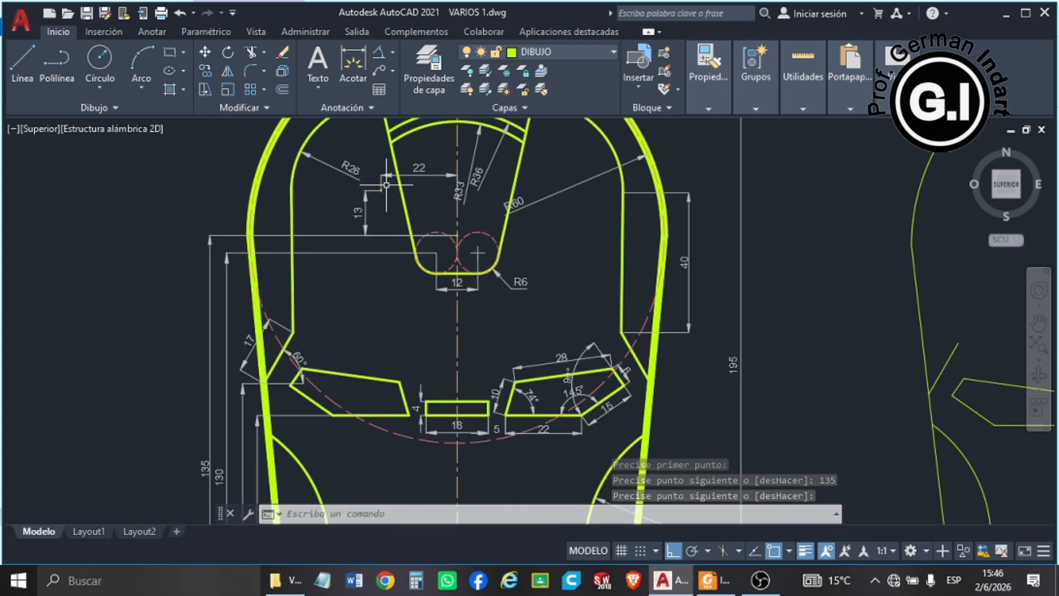
scroll(386, 185, down, 2)
click(22, 64)
click(832, 232)
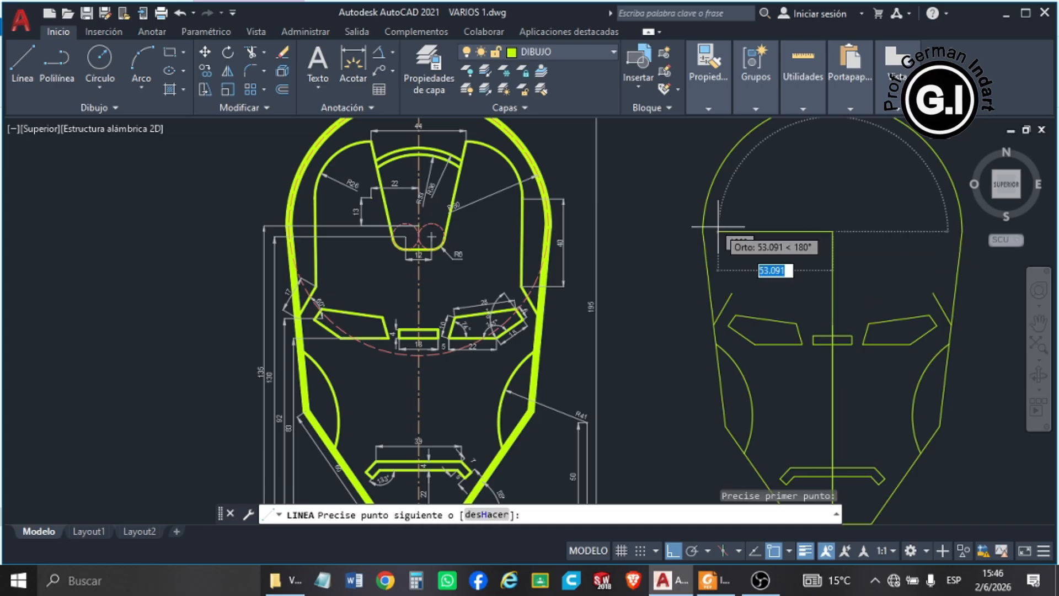
text(22)
key(Return)
text(13)
key(Return)
key(Return)
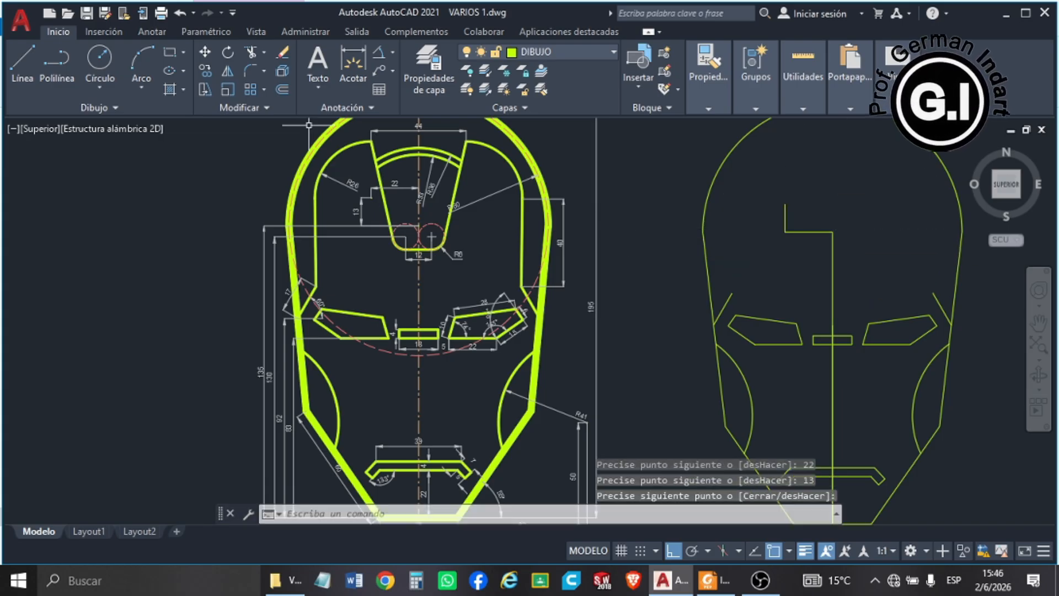
- Draw a circle of radius 26 centred on the upper end of the 13-unit line
text(c)
key(Return)
click(785, 203)
text(26)
key(Return)
key(Escape)
- Delete the 22- and 13-unit construction lines and the vertical centre guide lines
click(818, 204)
click(775, 242)
key(Delete)
click(833, 361)
key(Delete)
- Mirror the radius 26 circle about the mask's vertical centre axis, keeping the original
click(825, 271)
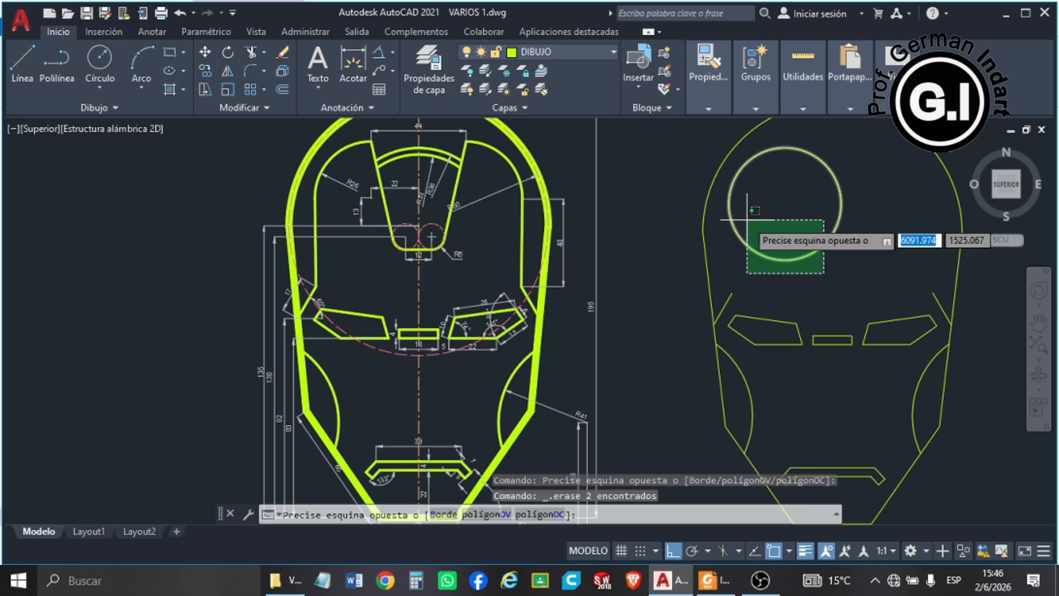
click(747, 219)
click(227, 71)
scroll(674, 231, down, 5)
click(735, 180)
click(737, 152)
key(Return)
key(Escape)
- Draw a 136-unit vertical guide line upward from the midpoint of the mask's bottom edge
scroll(635, 230, up, 2)
scroll(497, 218, down, 1)
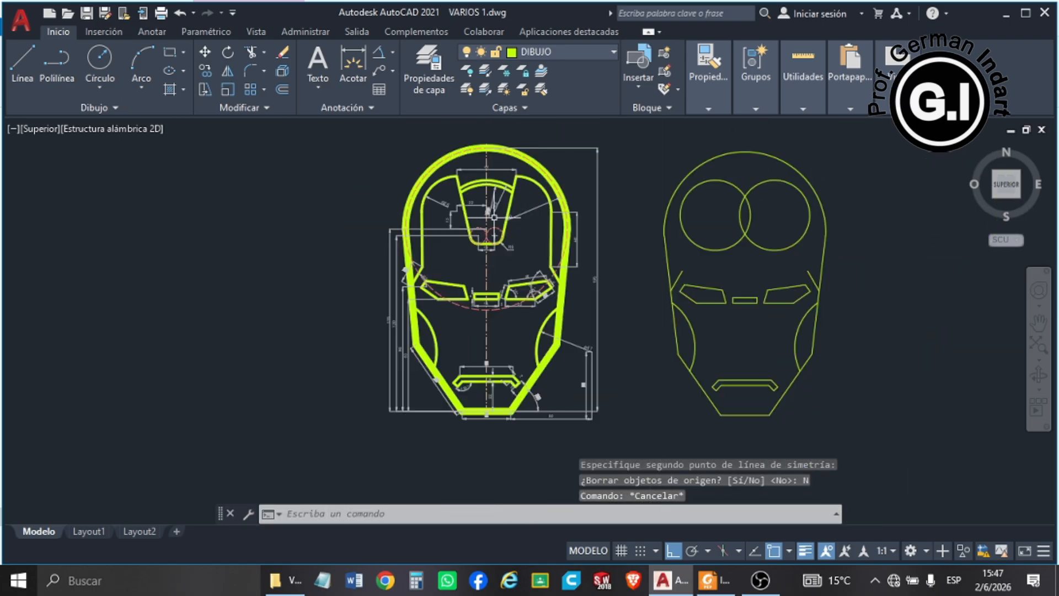
scroll(532, 387, up, 2)
scroll(188, 195, down, 2)
scroll(88, 138, up, 1)
click(37, 83)
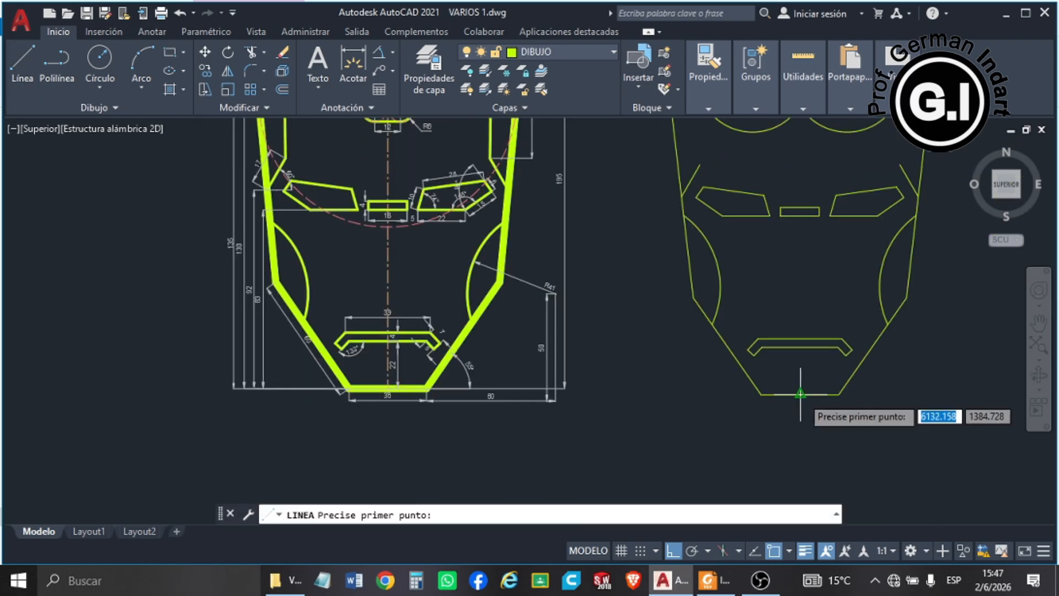
scroll(804, 367, down, 3)
click(793, 413)
text(136)
key(Return)
scroll(770, 182, up, 4)
scroll(387, 248, down, 2)
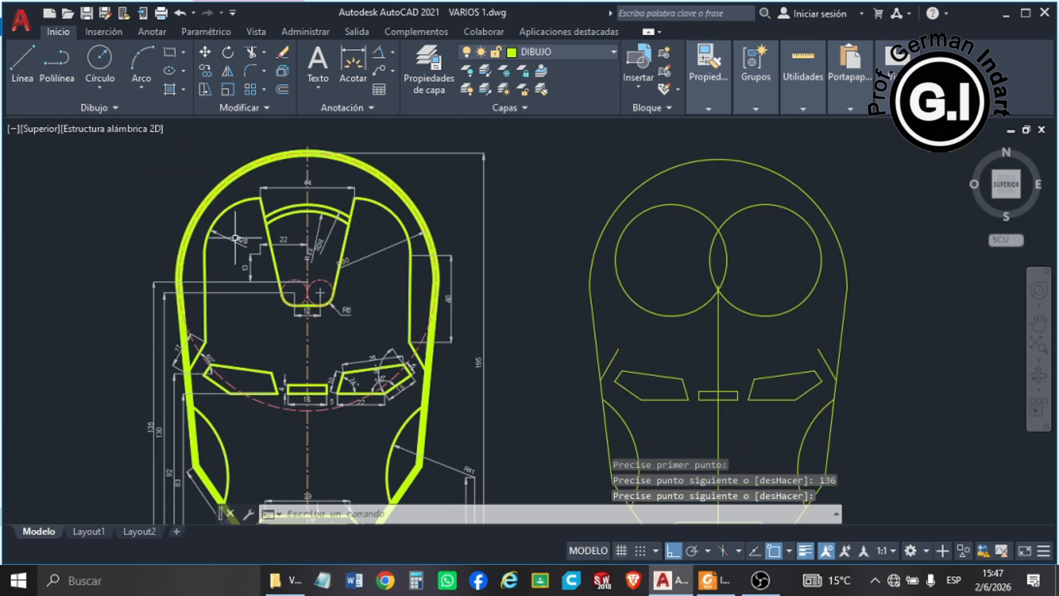
scroll(312, 235, up, 2)
scroll(327, 243, down, 2)
key(Return)
click(723, 305)
scroll(726, 302, up, 2)
scroll(882, 201, down, 2)
key(Escape)
- Draw a circle of radius 33 centred on the upper end of the vertical guide
click(100, 60)
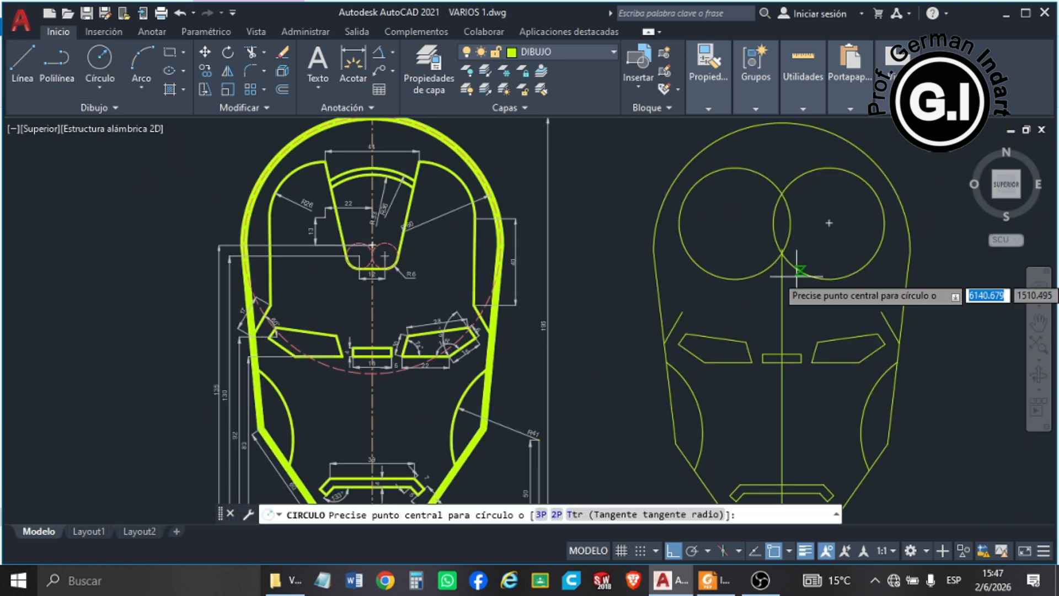
scroll(788, 246, up, 3)
click(772, 257)
scroll(845, 251, down, 5)
text(33)
key(Return)
- Add a concentric circle of radius 36 at the upper end of the vertical guide
click(102, 59)
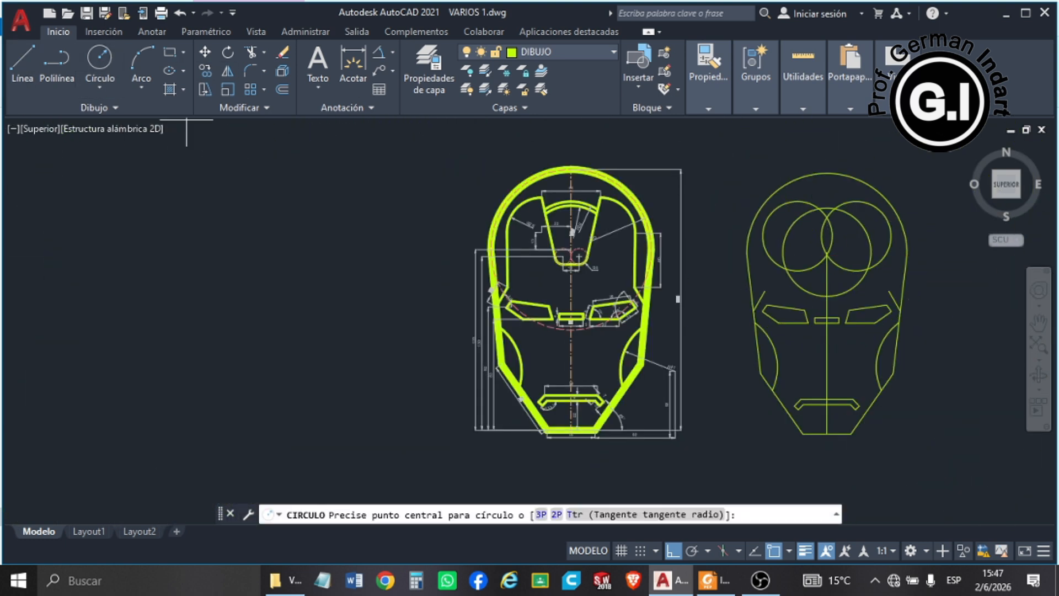
scroll(846, 244, up, 4)
click(718, 293)
scroll(677, 316, down, 2)
text(36)
key(Return)
key(Escape)
scroll(724, 162, down, 2)
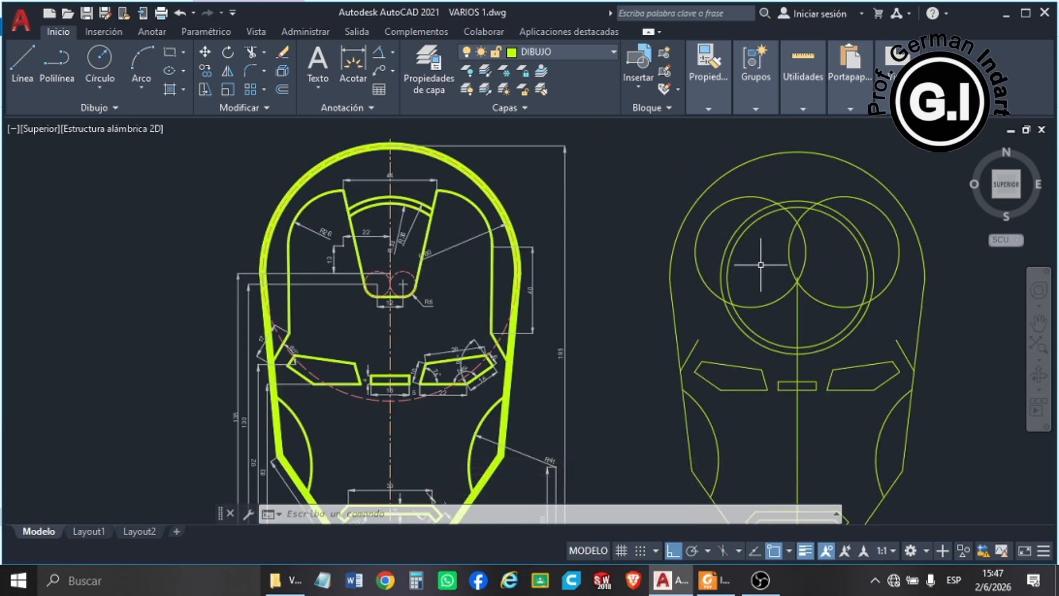
- Draw a 22-unit horizontal line to the left from the upper end of the vertical guide
scroll(393, 173, up, 4)
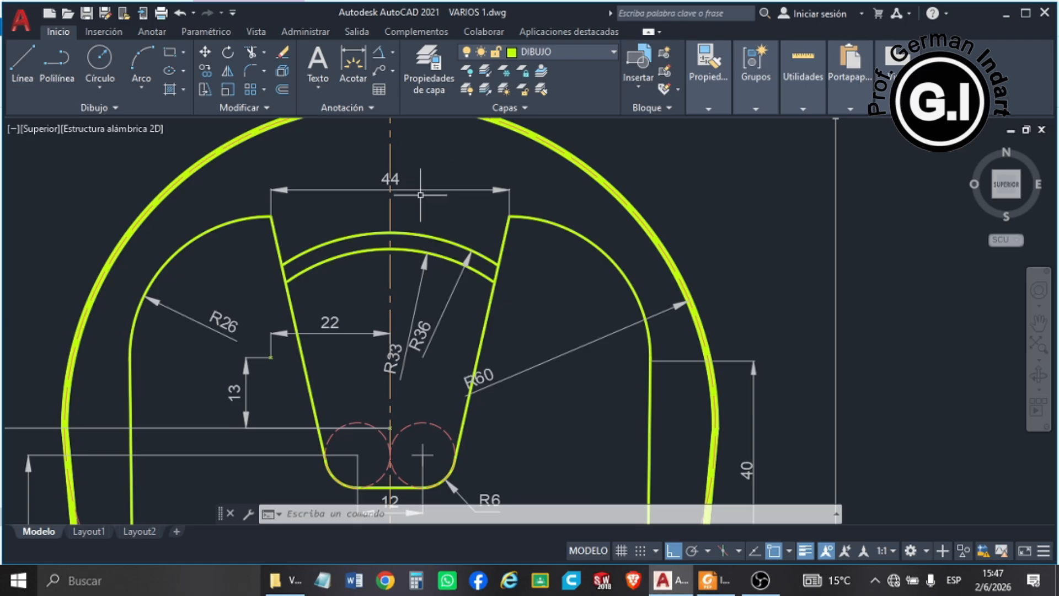
scroll(381, 190, down, 4)
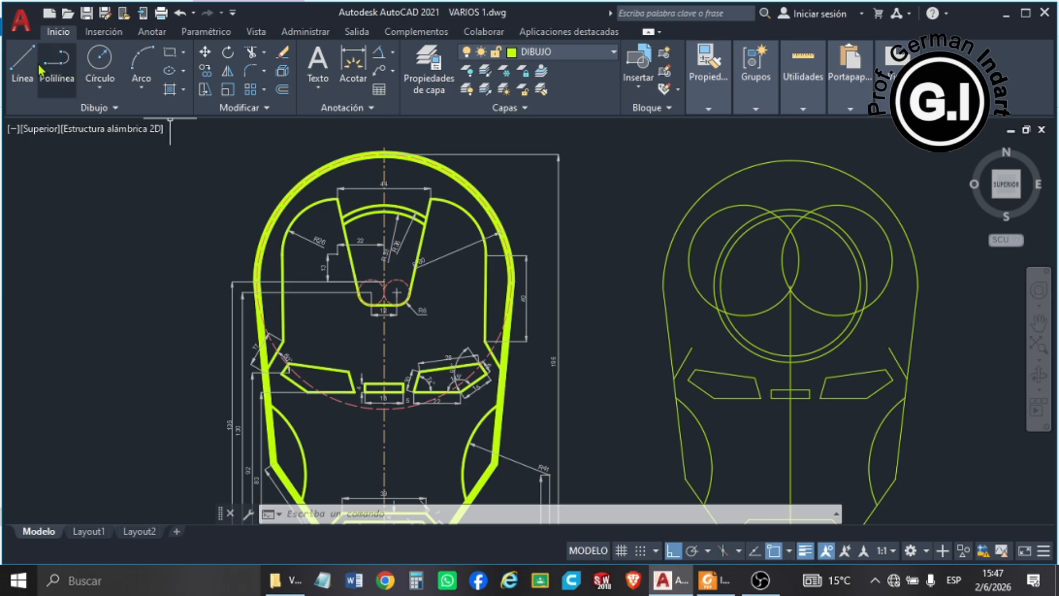
click(22, 60)
scroll(792, 279, up, 5)
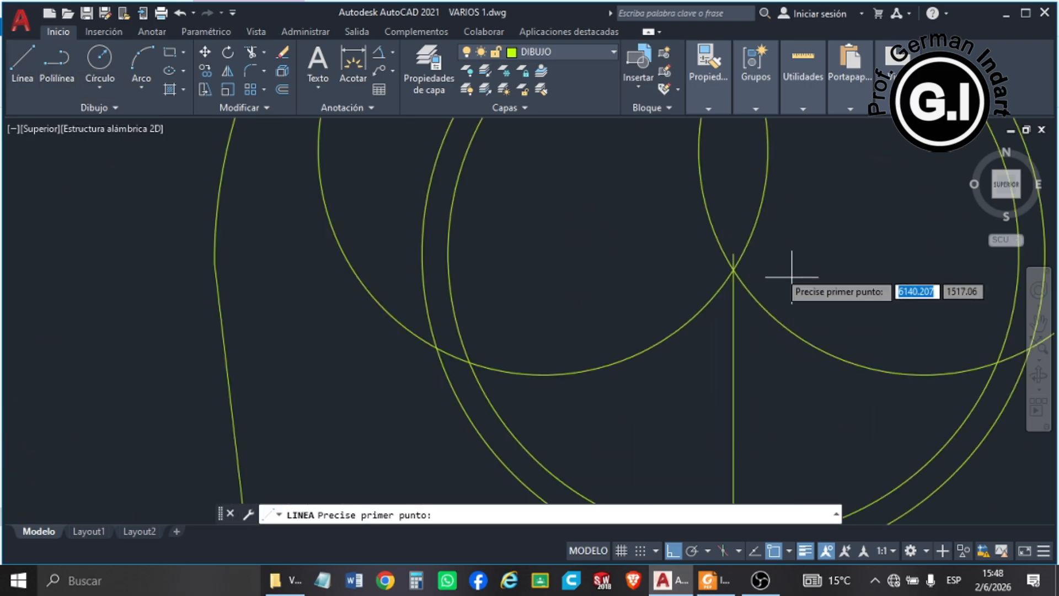
click(733, 253)
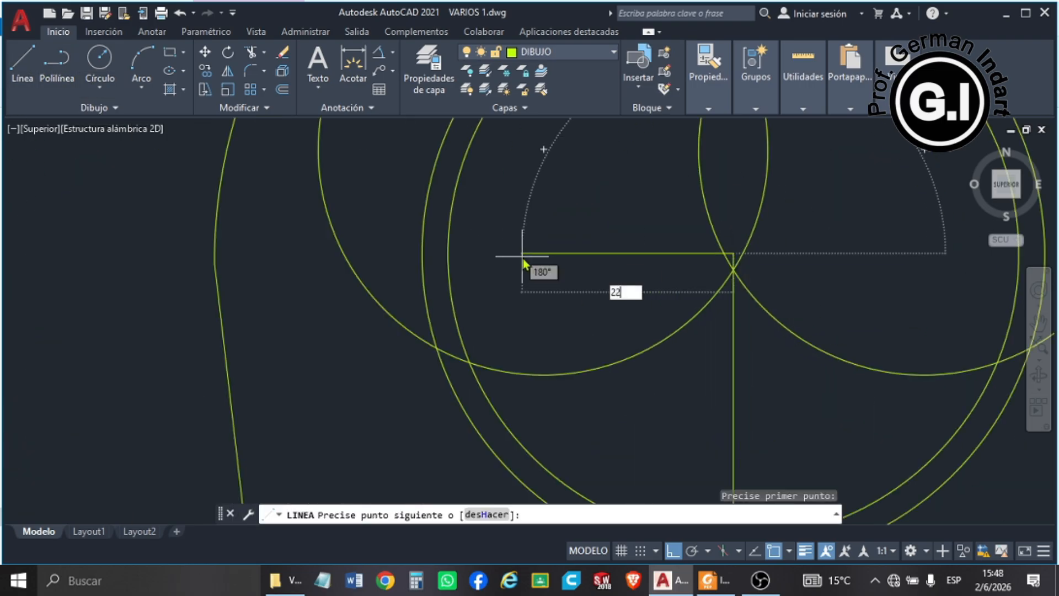
key(Return)
key(Return)
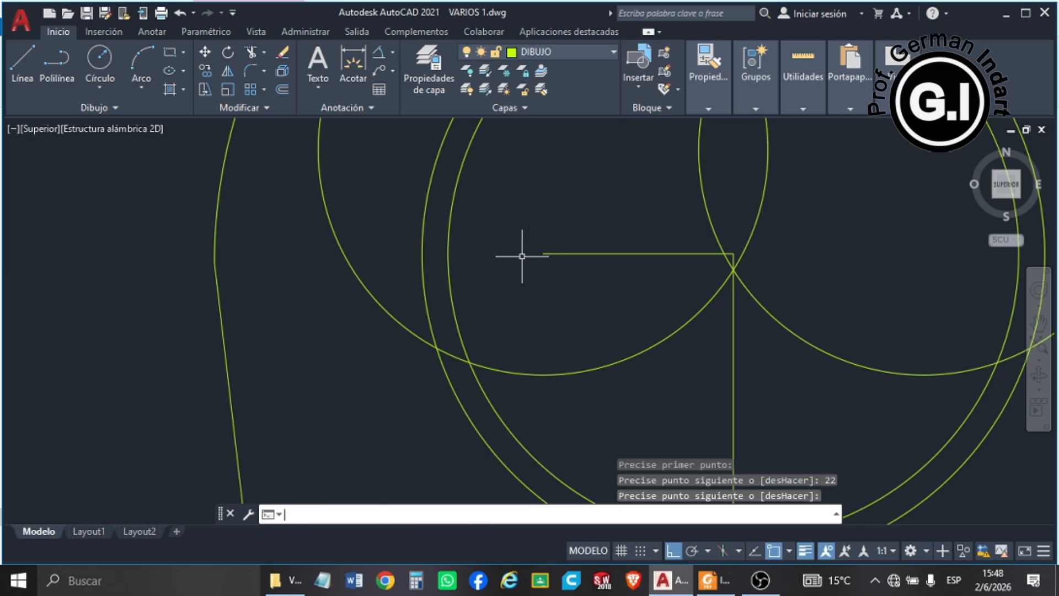
scroll(543, 279, down, 5)
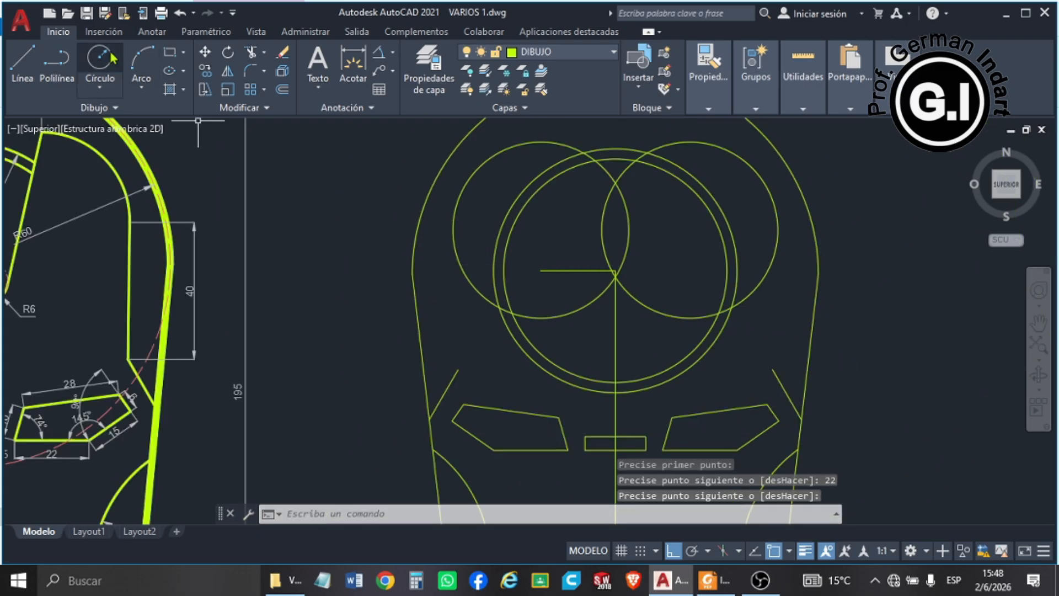
- Draw a matching 22-unit horizontal line to the right from the upper end of the vertical guide
click(22, 61)
scroll(620, 268, up, 4)
scroll(621, 268, up, 4)
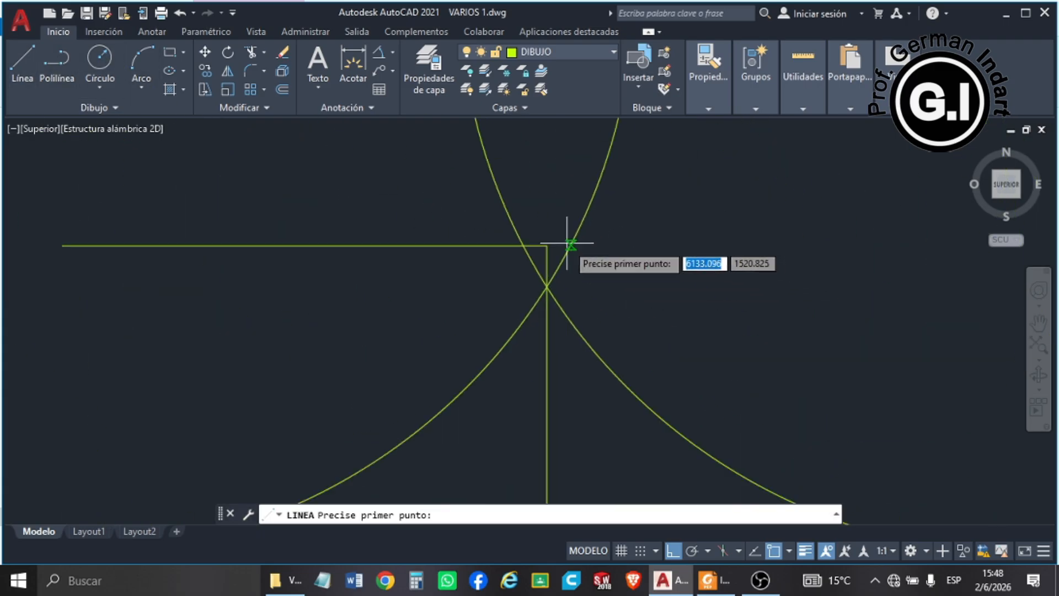
click(546, 245)
text(2)
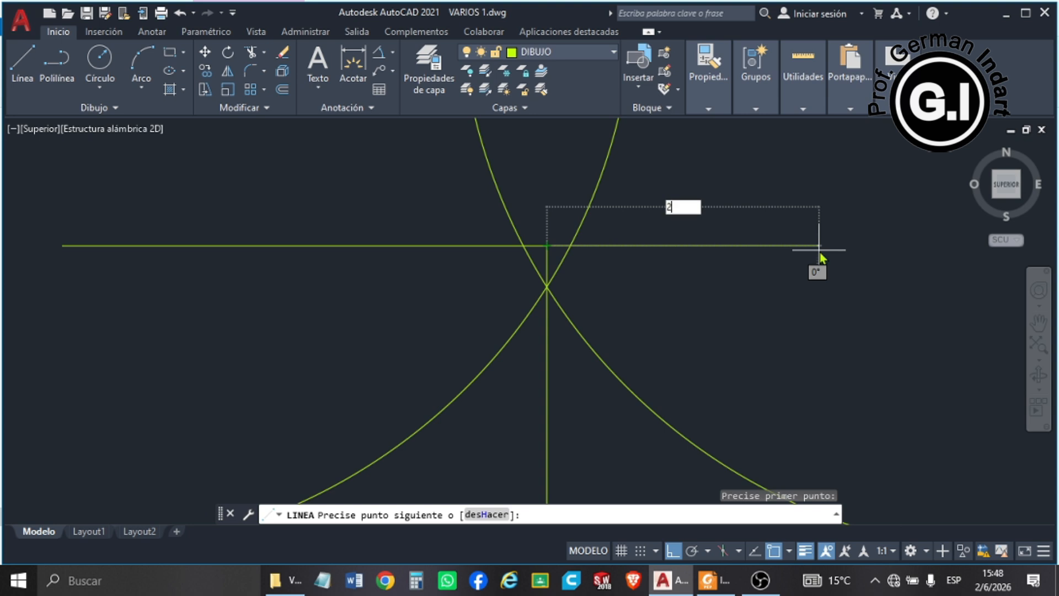
text(2)
key(Return)
scroll(717, 276, down, 10)
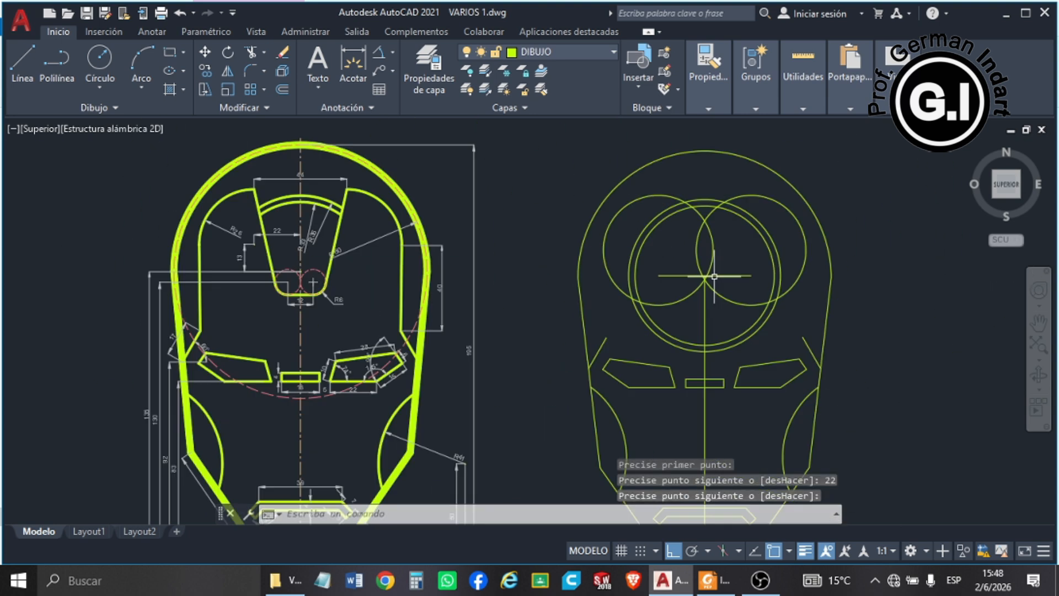
- Draw vertical guide lines upward from both outer ends of the 22-unit lines to above the mask's outline
scroll(752, 284, up, 2)
scroll(447, 269, down, 4)
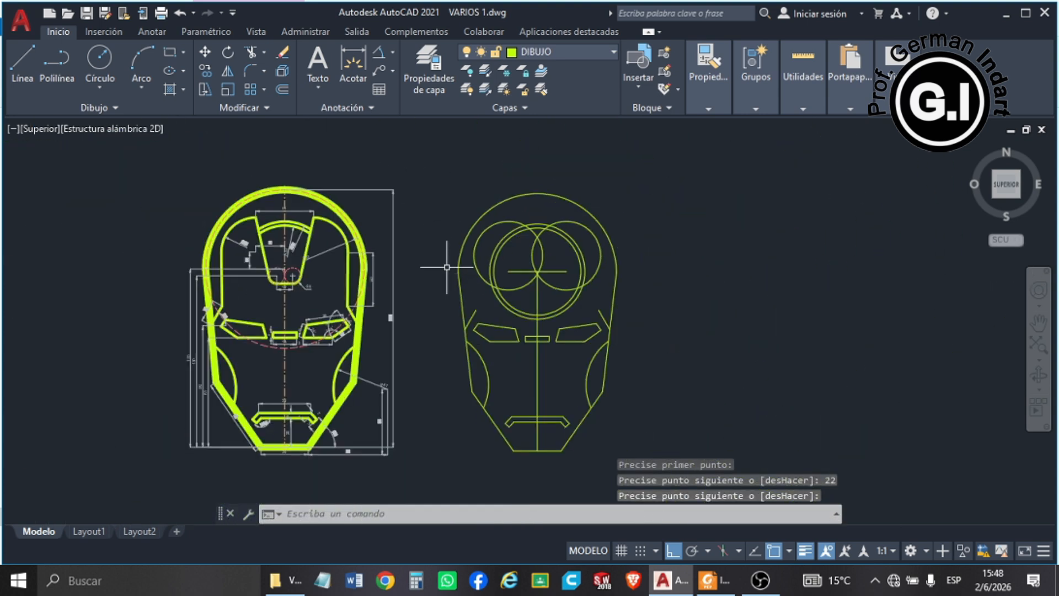
scroll(458, 269, up, 2)
click(24, 58)
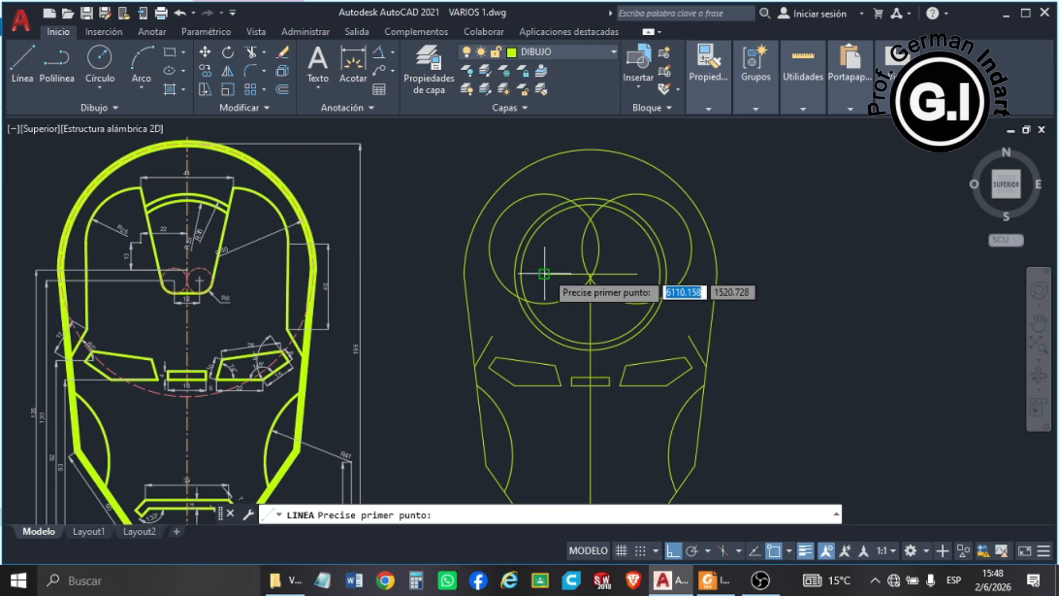
click(544, 273)
click(544, 127)
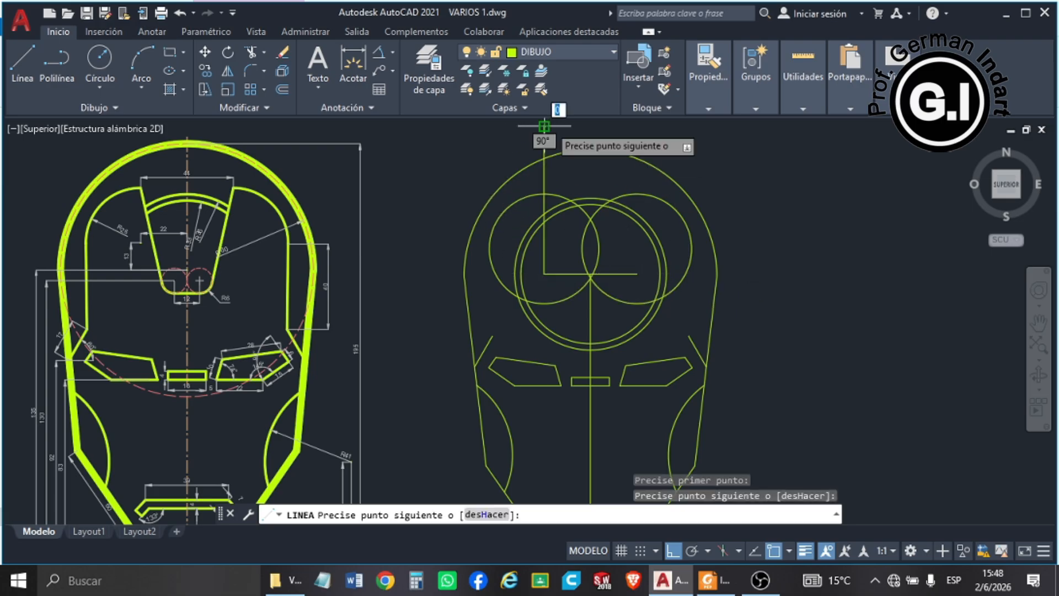
key(Return)
click(24, 58)
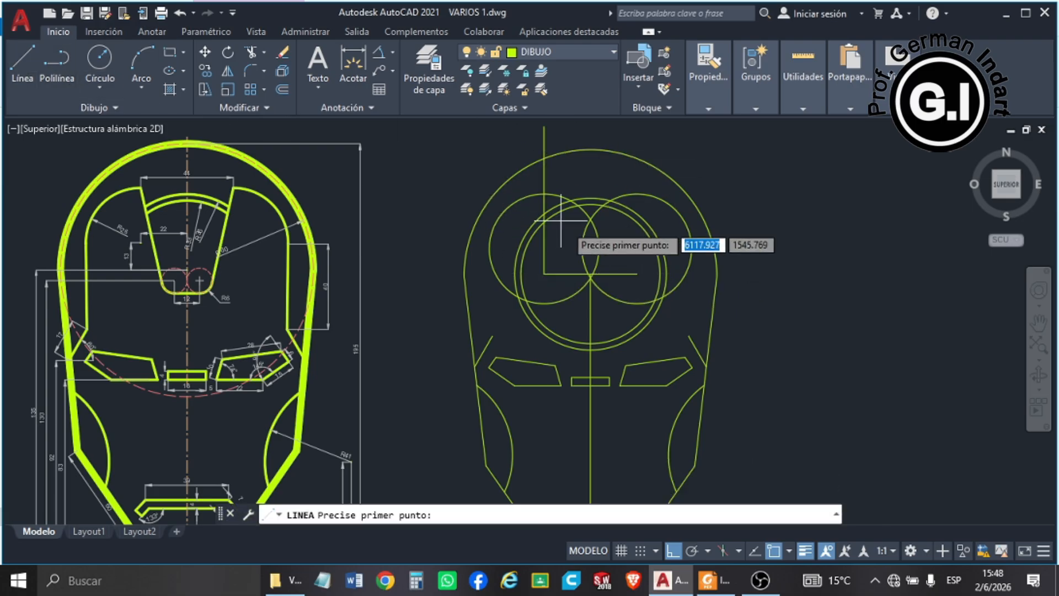
click(637, 274)
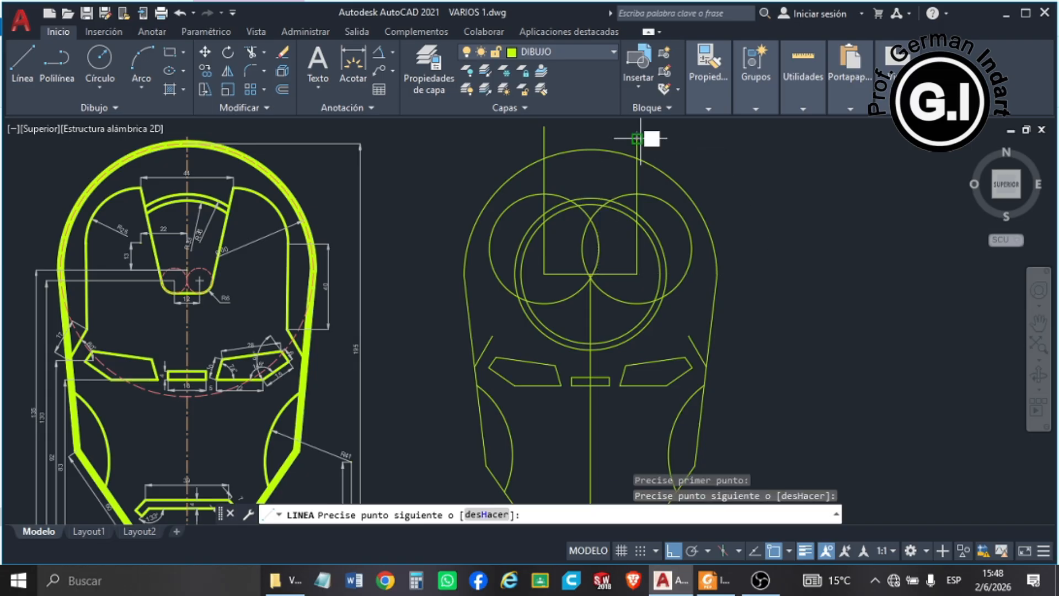
key(Escape)
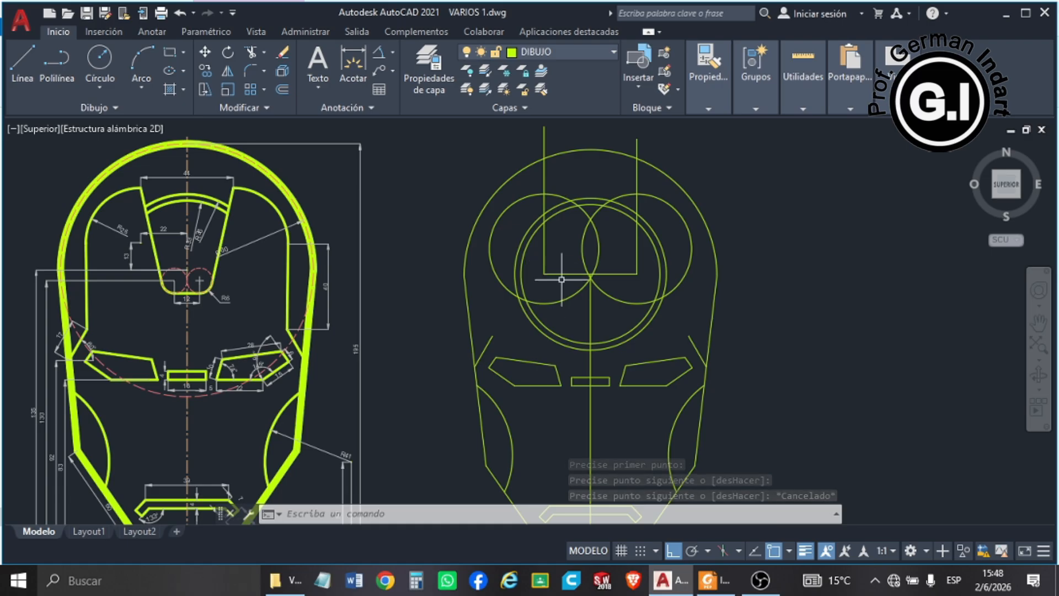
scroll(177, 281, up, 4)
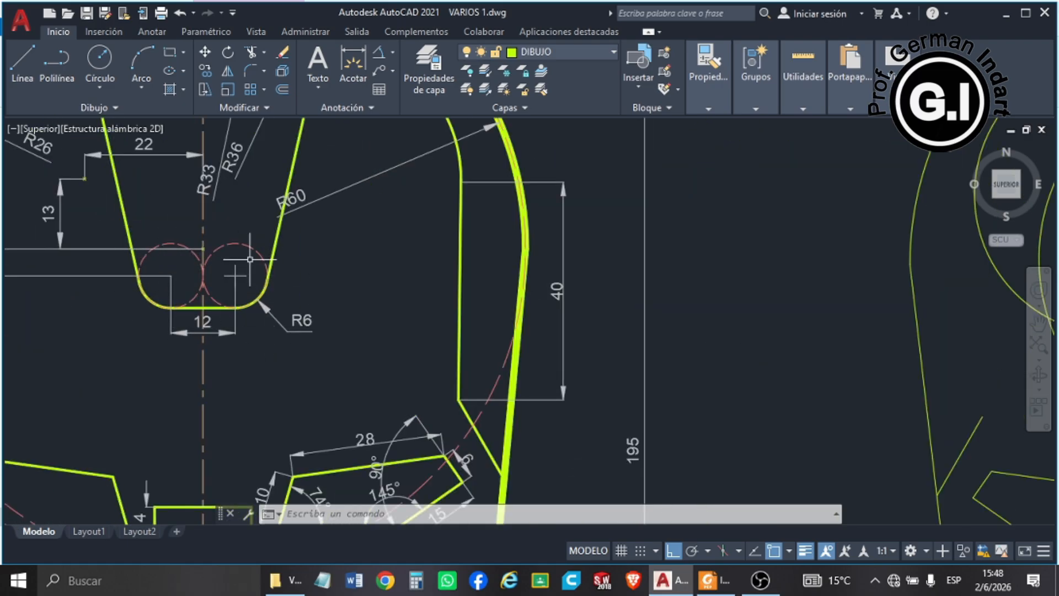
scroll(217, 238, down, 2)
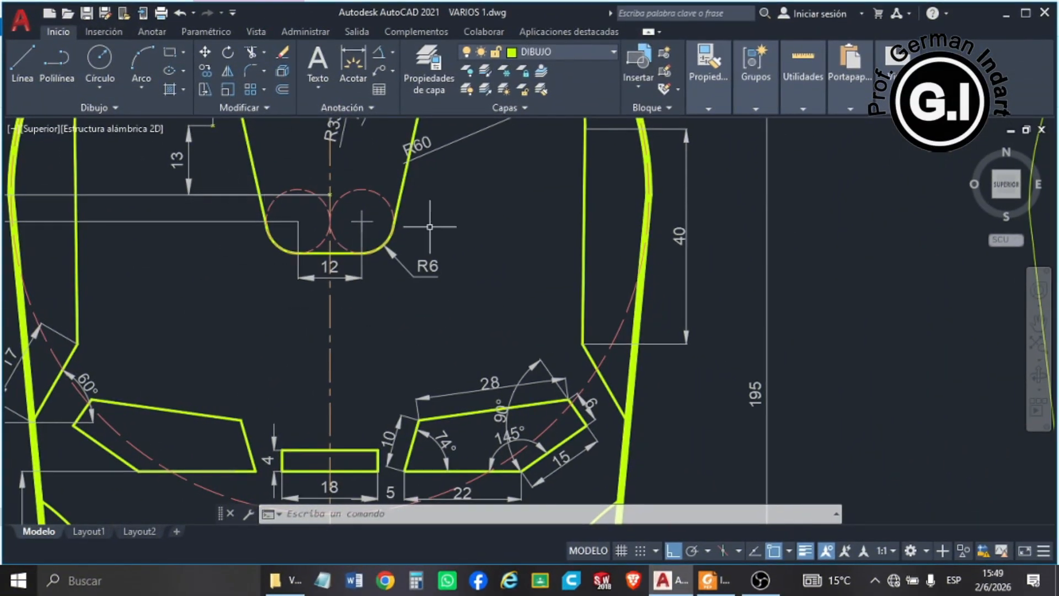
scroll(546, 225, down, 2)
scroll(313, 424, up, 1)
scroll(266, 278, down, 1)
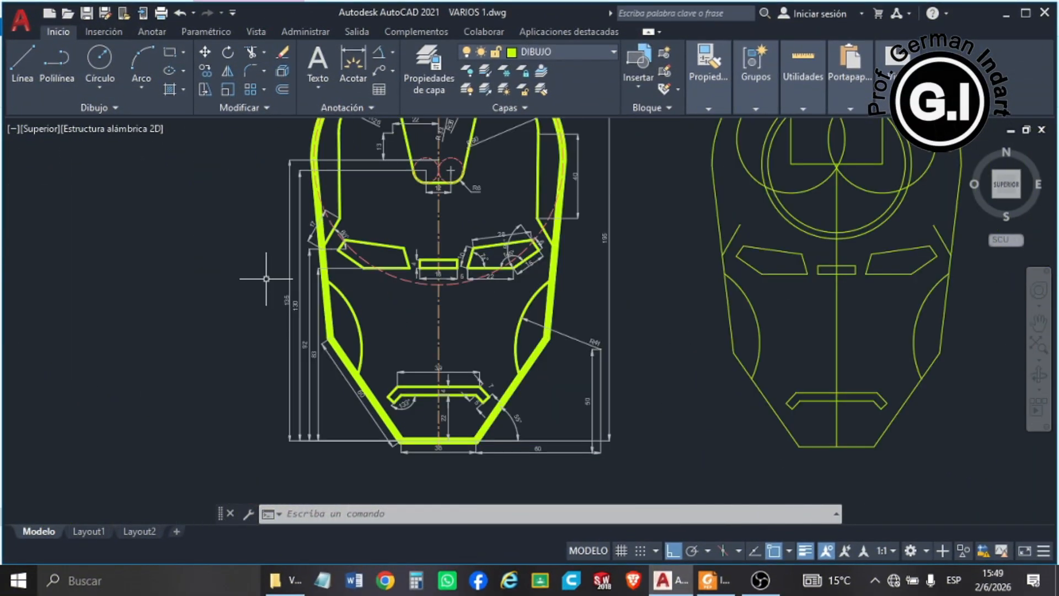
click(23, 60)
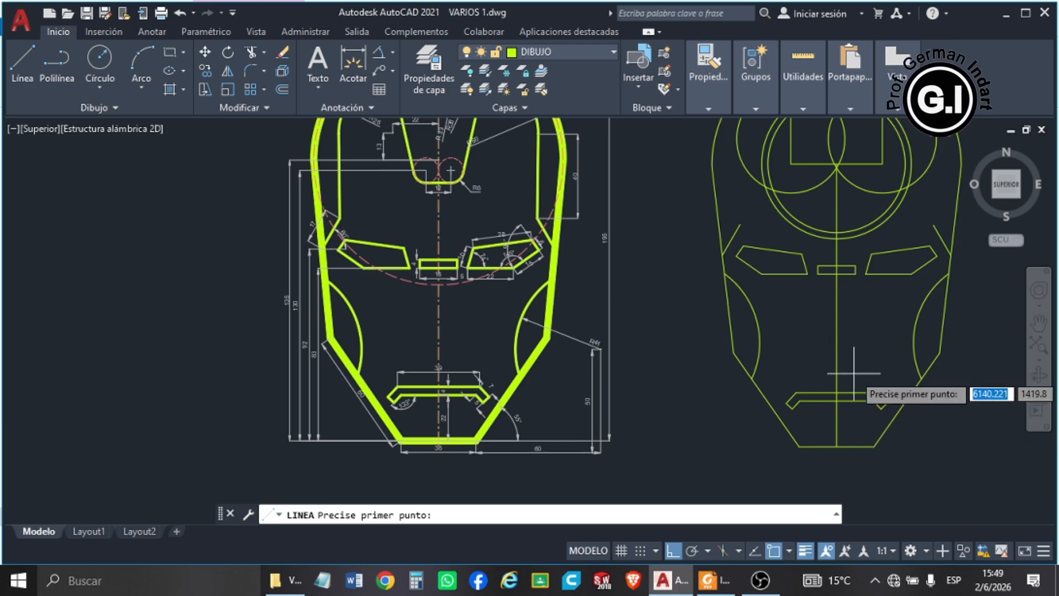
click(859, 319)
key(Escape)
- Delete the vertical guide line running along the centre of the redrawn mask
click(842, 324)
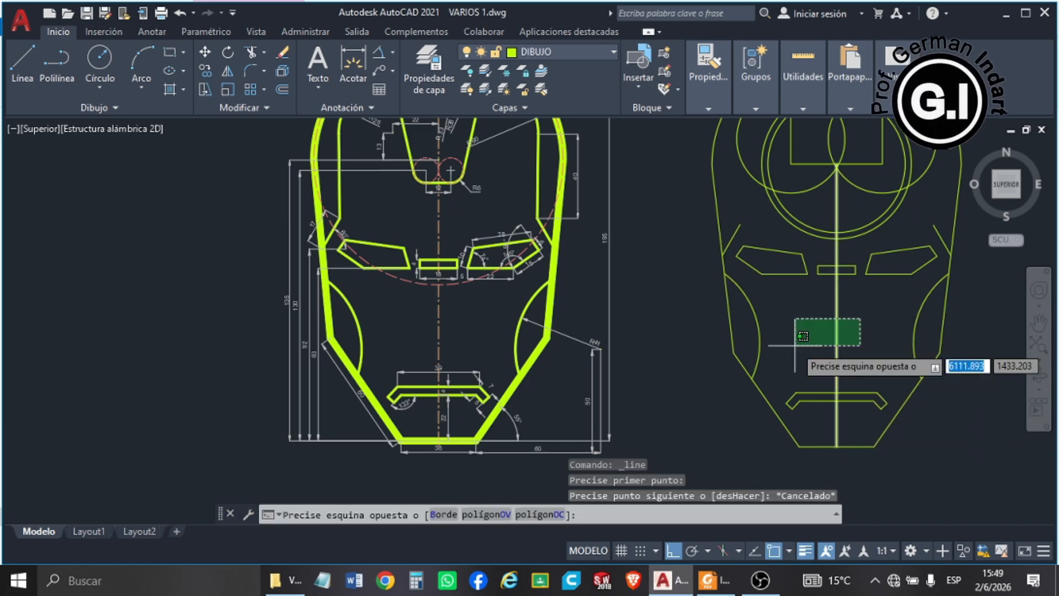
click(804, 349)
key(Delete)
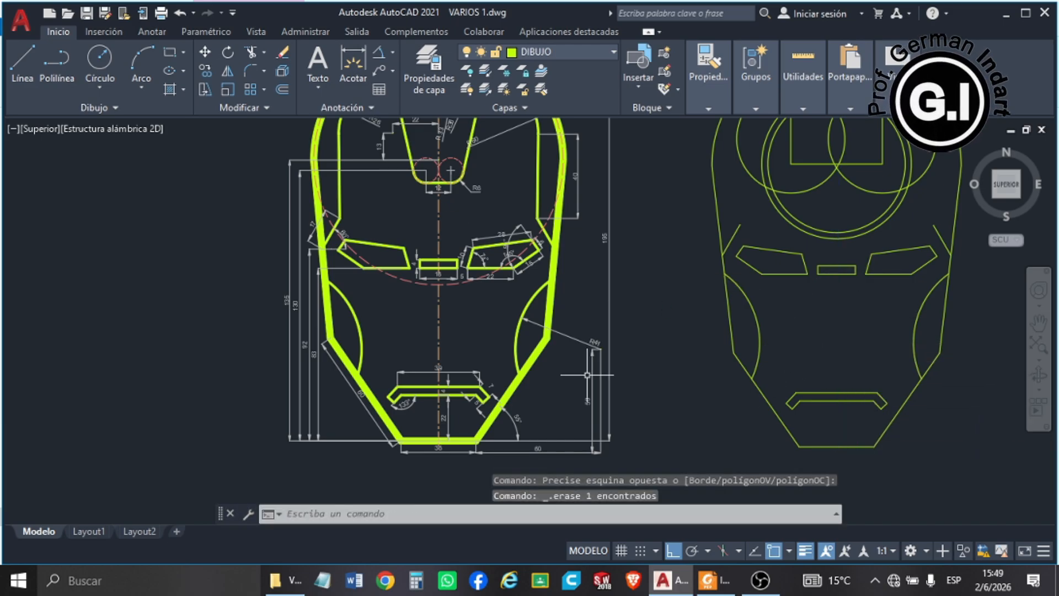
- Draw a 130-unit vertical guide line upward from the midpoint of the redrawn mask's bottom edge
click(14, 57)
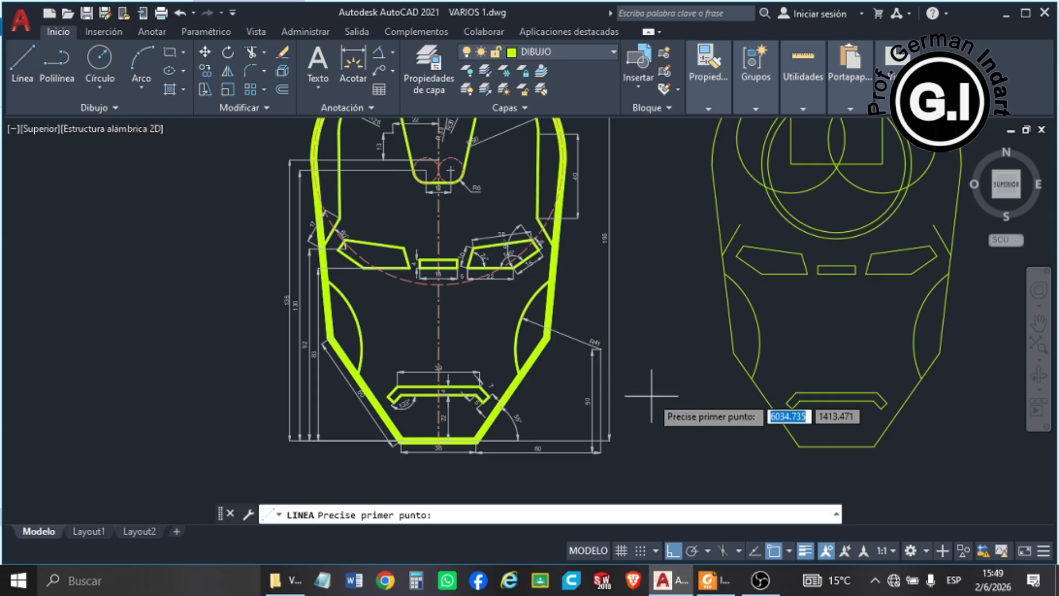
click(838, 445)
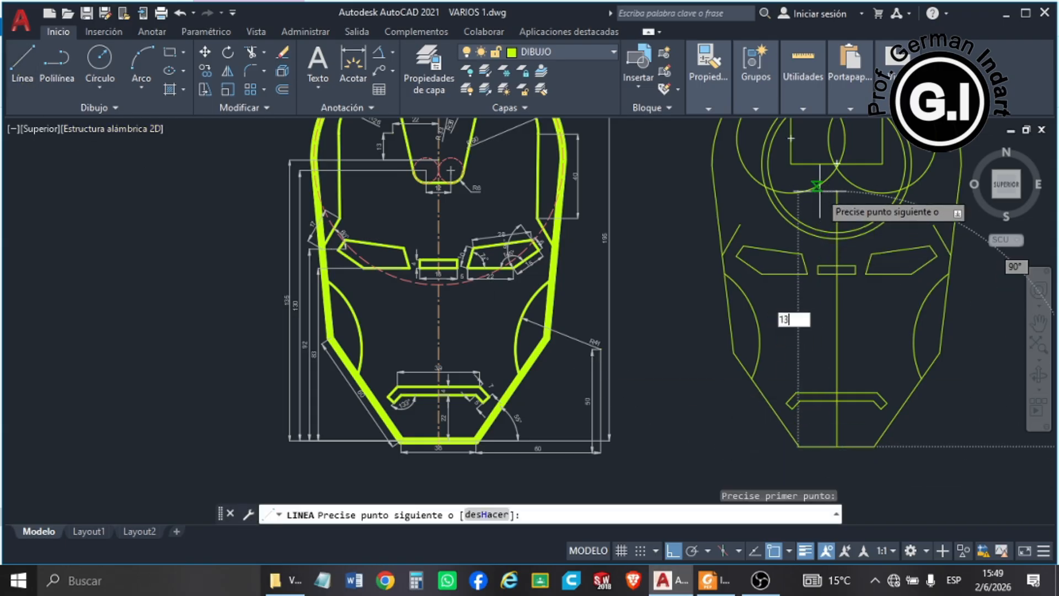
key(Return)
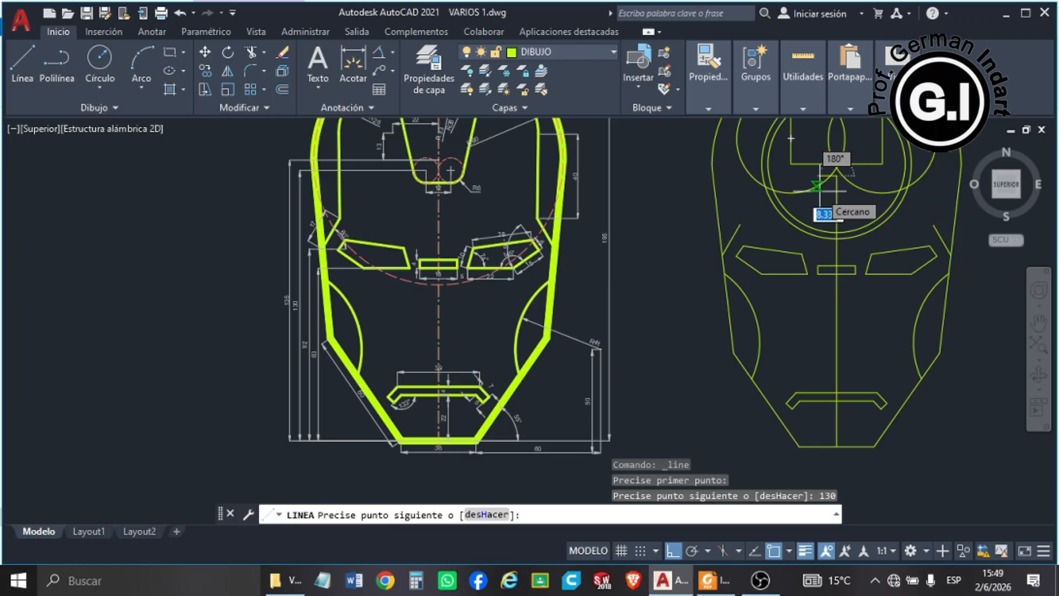
key(Return)
- Draw a 12-unit horizontal line to the left from the upper end of the 130-unit vertical guide
scroll(441, 165, up, 5)
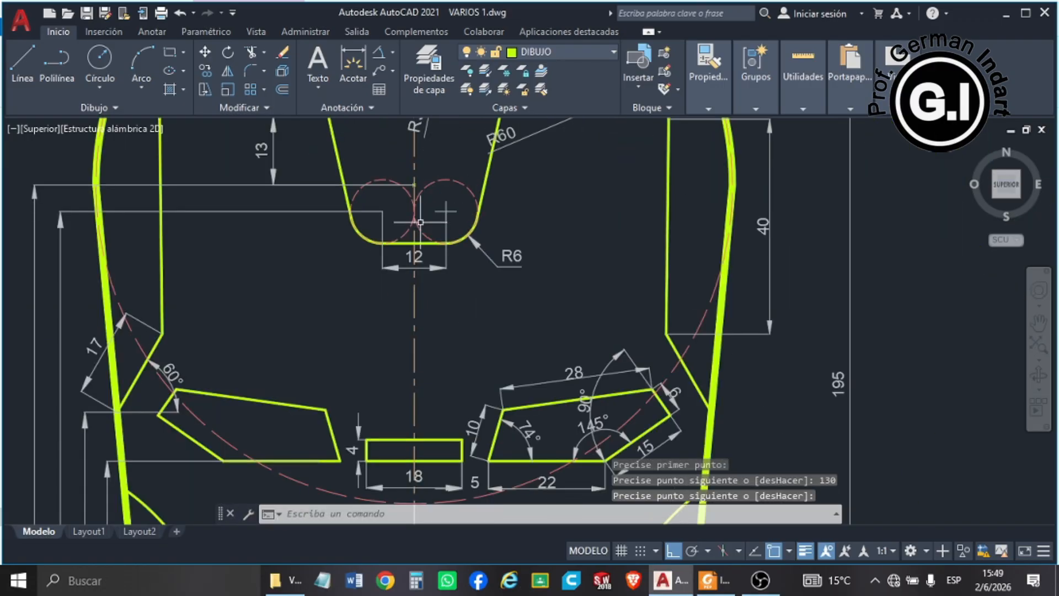
scroll(327, 201, down, 5)
click(22, 62)
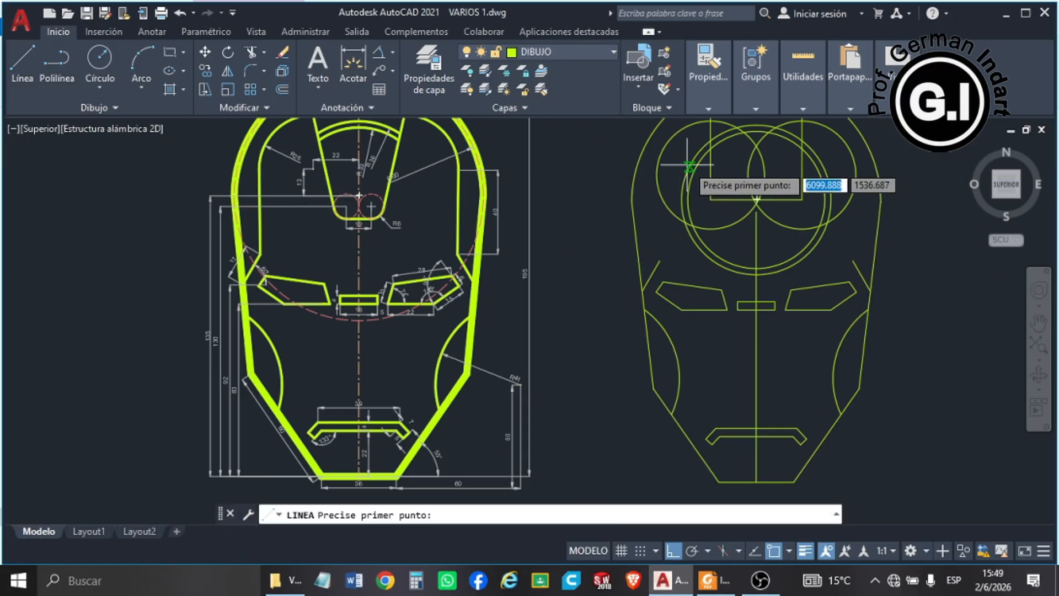
scroll(838, 267, up, 5)
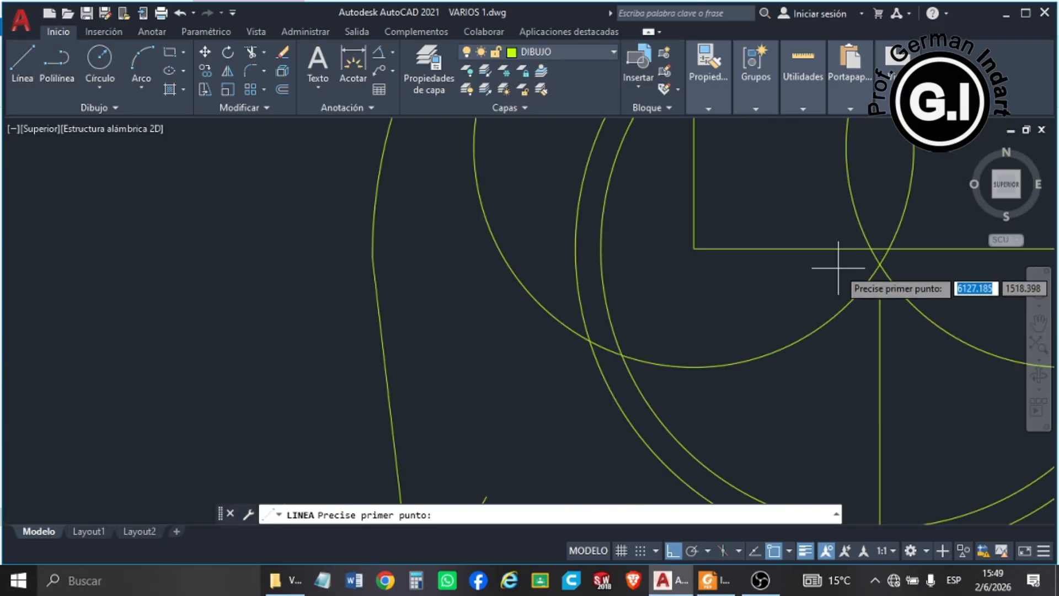
click(880, 298)
text(12)
key(Return)
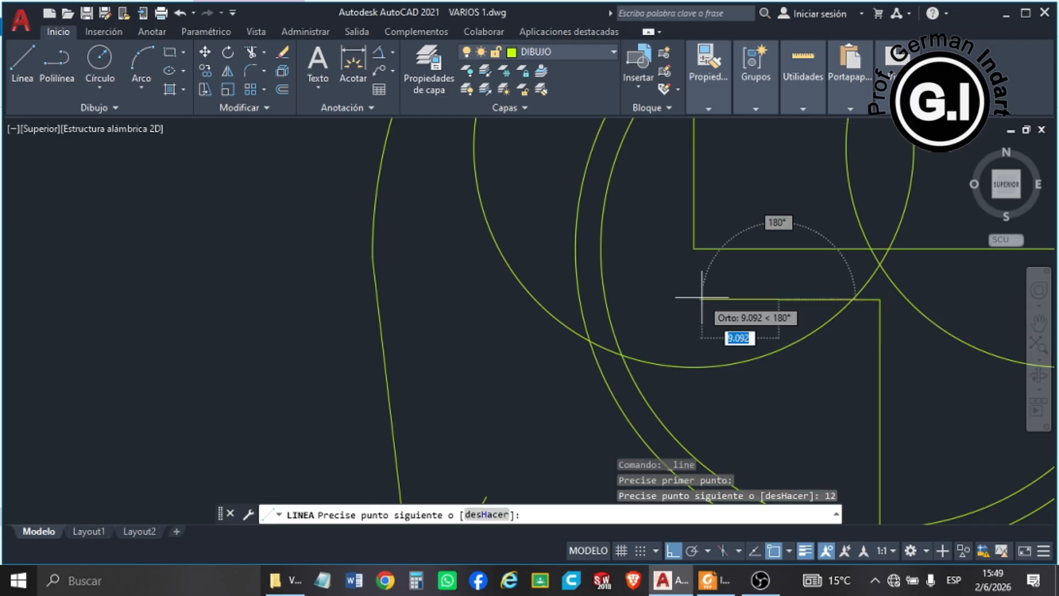
key(Escape)
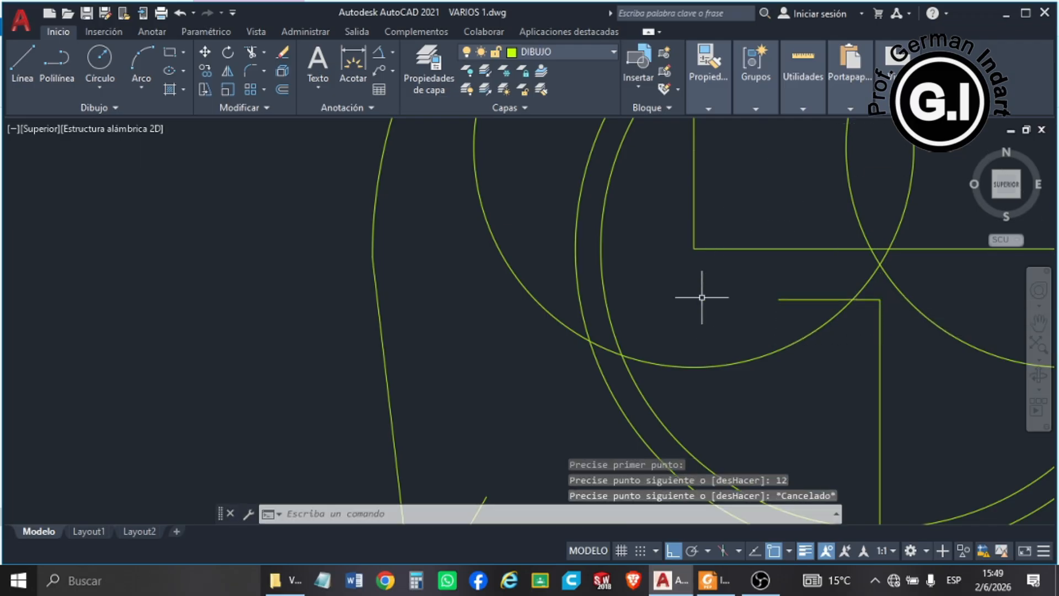
- Delete the 12-unit horizontal line at the upper end of the vertical guide
scroll(702, 298, down, 4)
scroll(662, 342, up, 3)
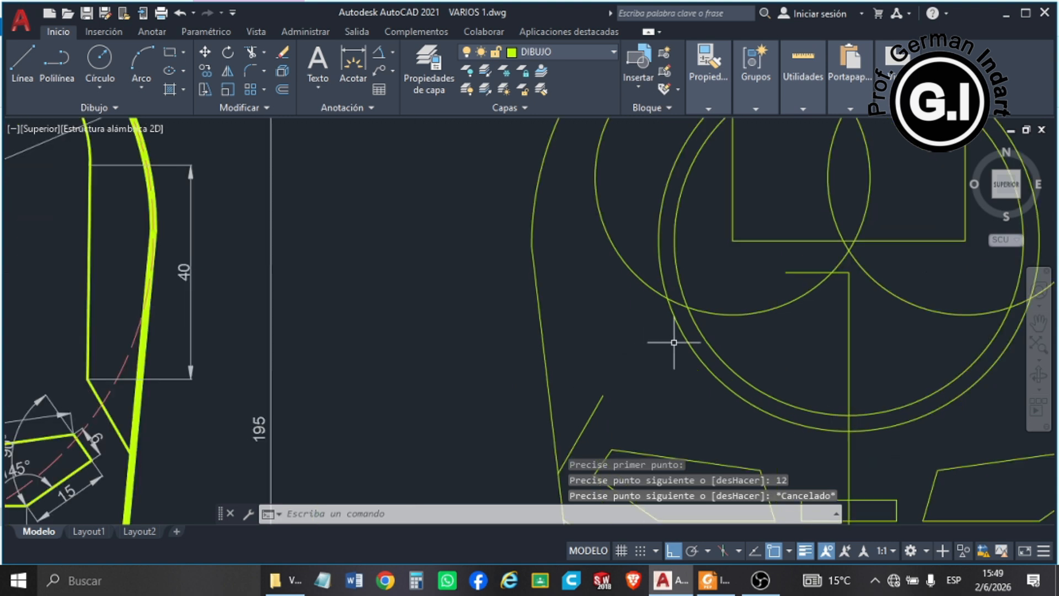
scroll(744, 284, down, 3)
scroll(767, 279, up, 3)
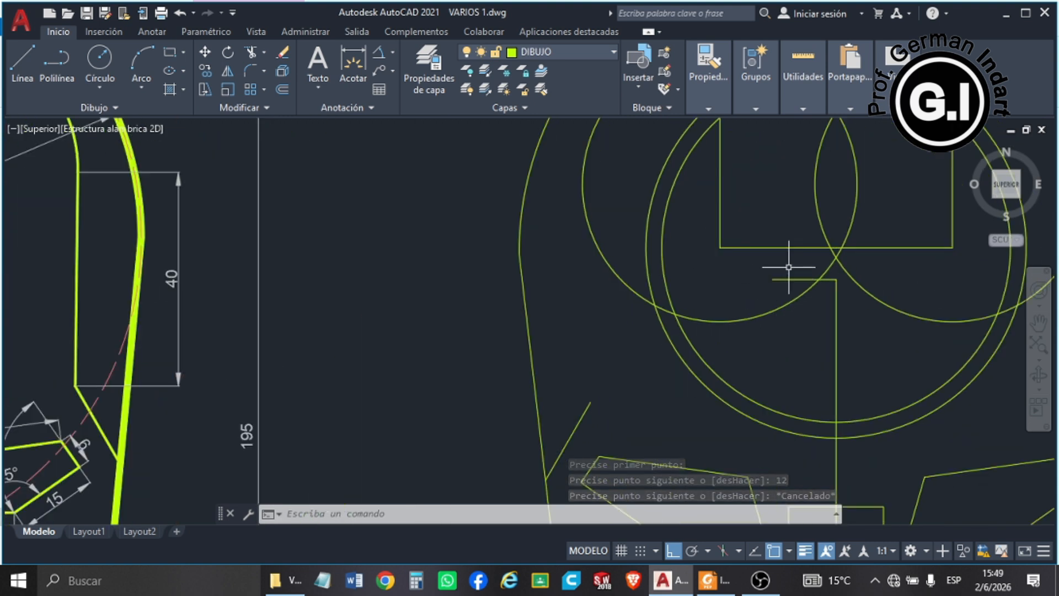
click(765, 286)
key(Delete)
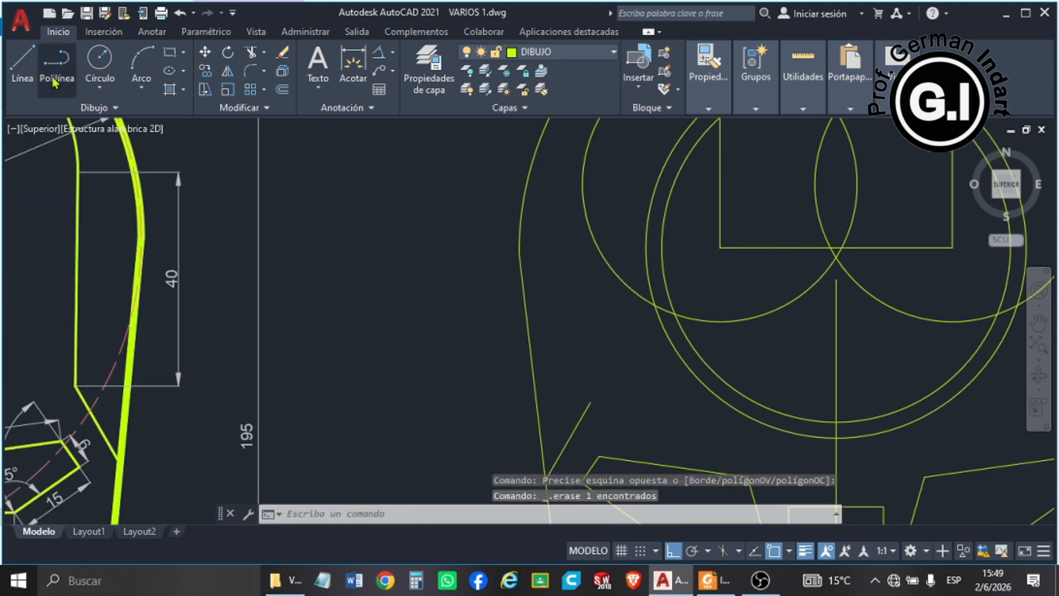
- Draw a 6-unit horizontal line to the left from the upper end of the 130-unit vertical guide
click(25, 62)
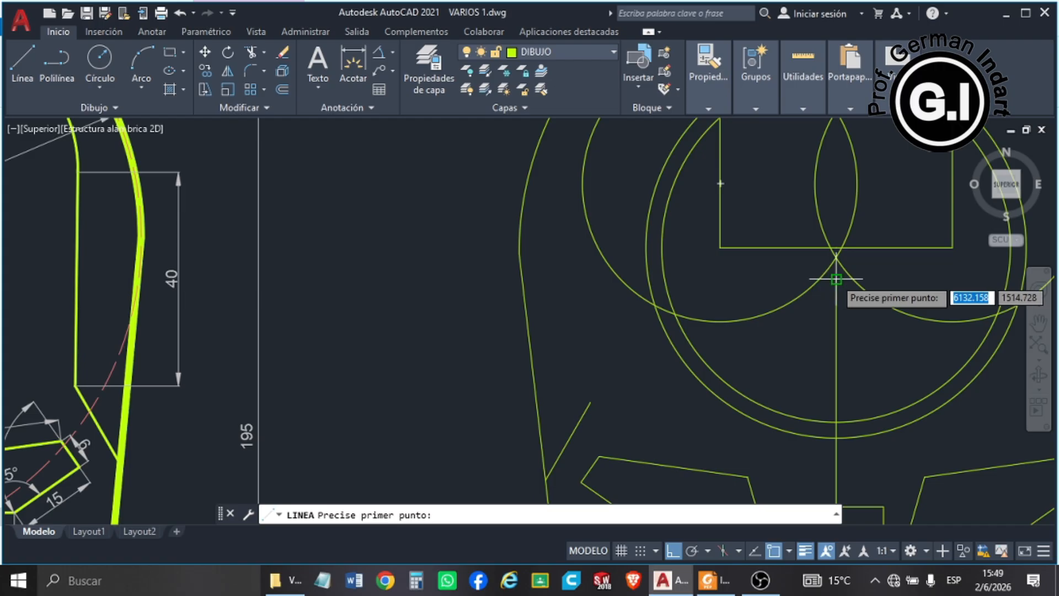
click(837, 278)
text(6)
key(Return)
key(Return)
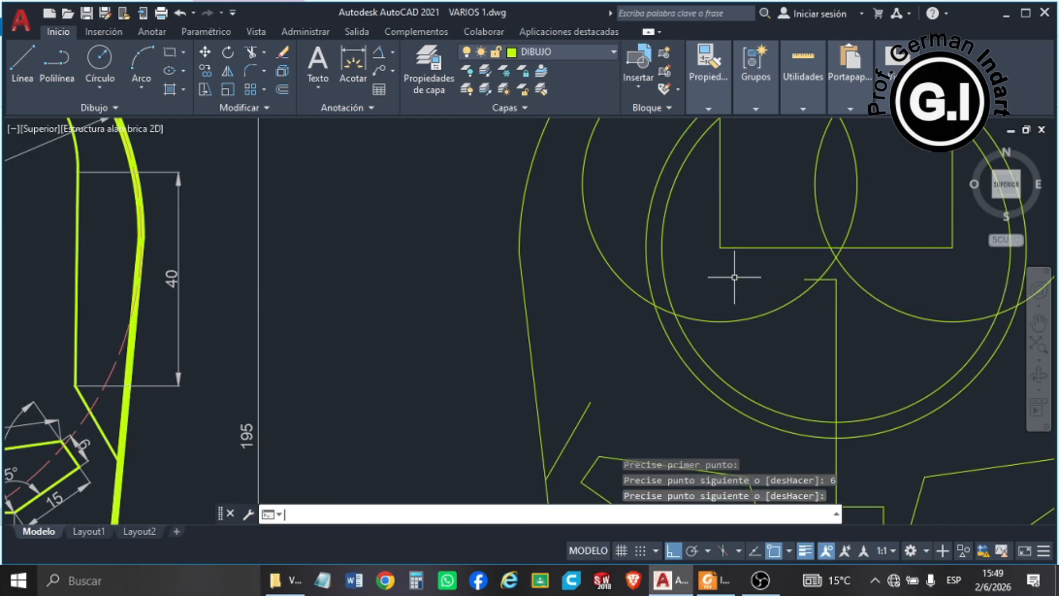
- Draw a matching 6-unit horizontal line to the right from the upper end of the vertical guide
key(Return)
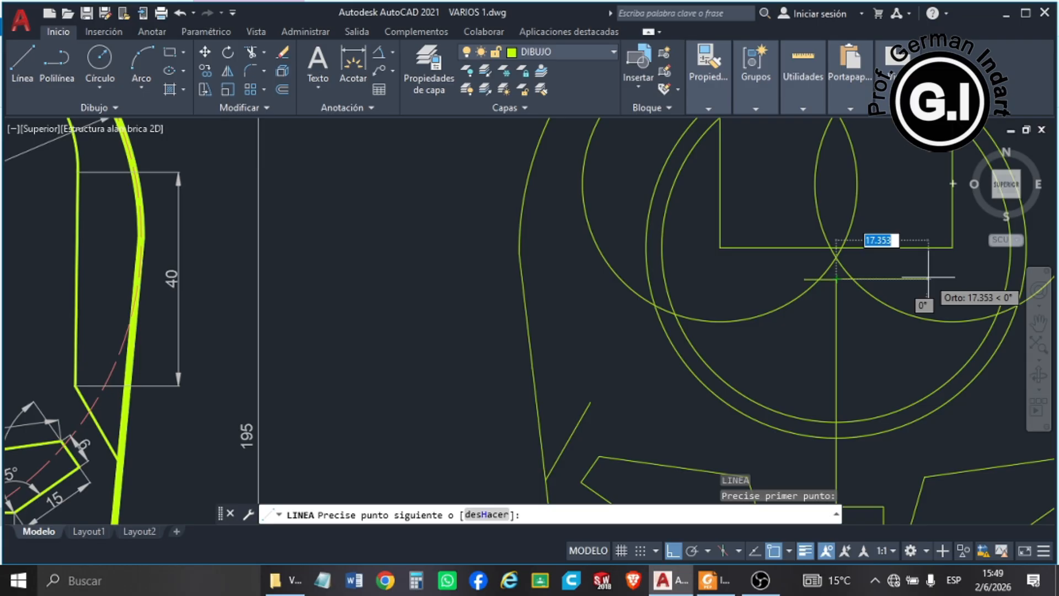
text(6)
key(Return)
key(Return)
- Draw a circle of radius 6 centred on the outer end of the left 6-unit line
scroll(817, 264, down, 5)
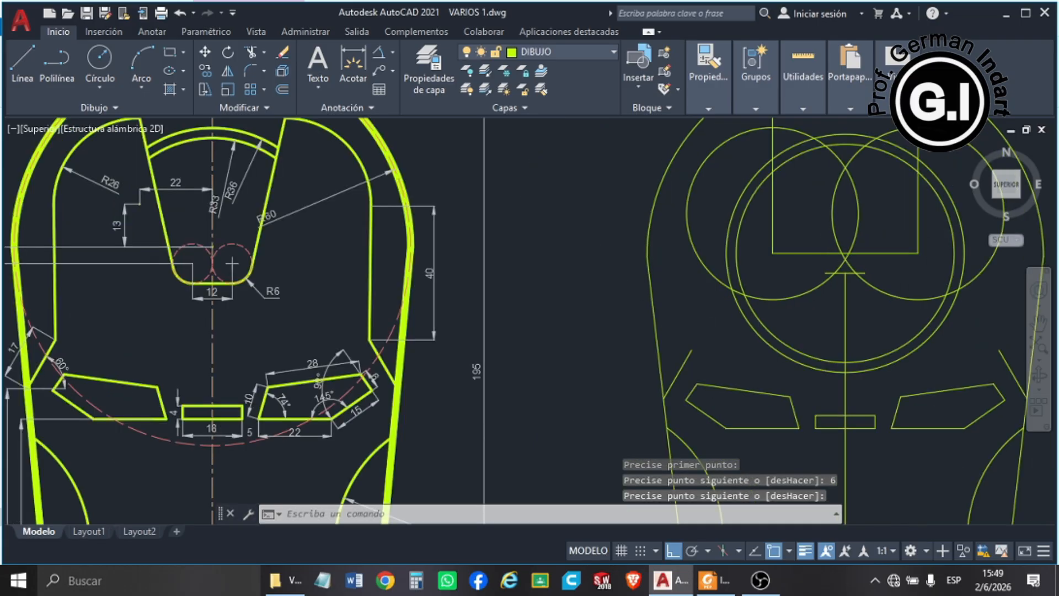
scroll(435, 261, up, 2)
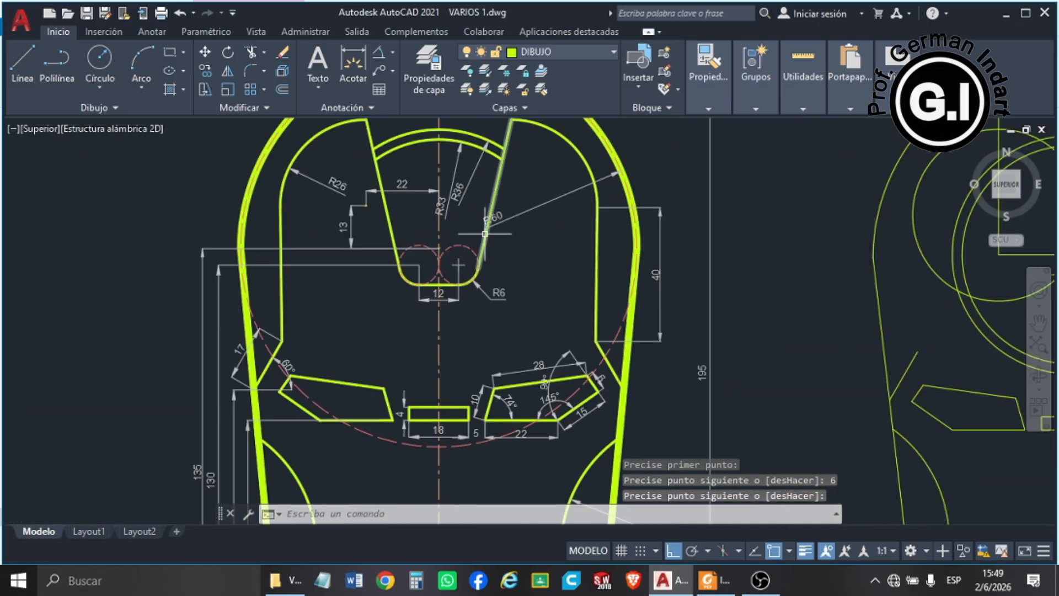
click(101, 59)
scroll(127, 188, down, 5)
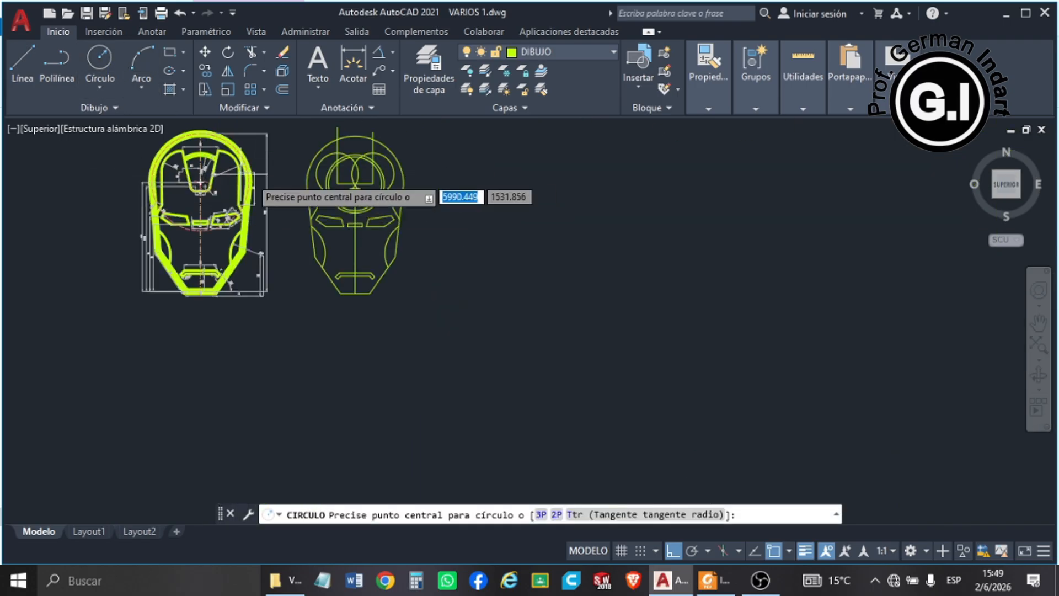
scroll(386, 182, up, 8)
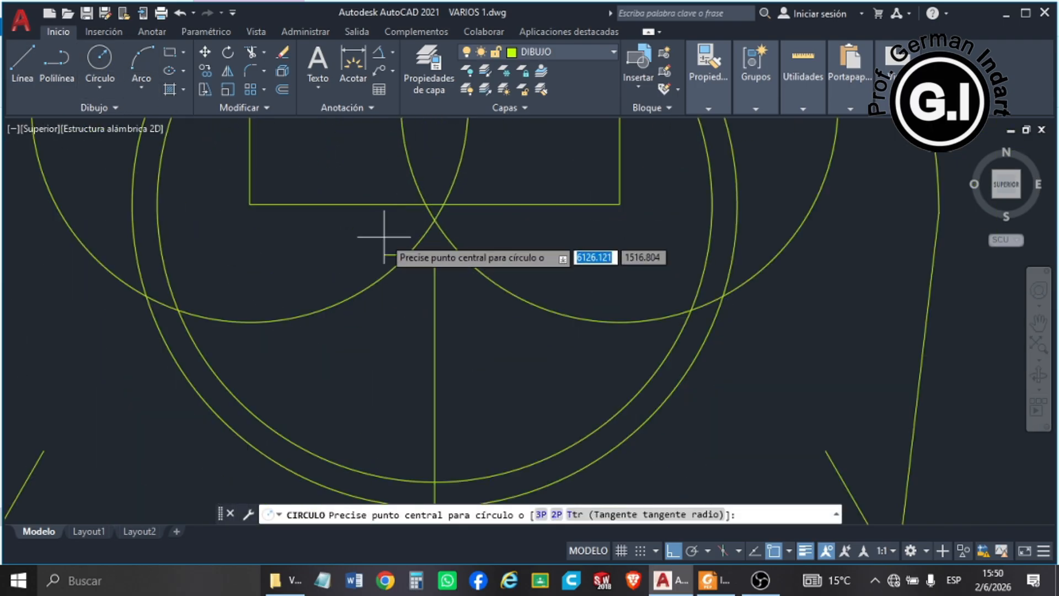
click(384, 254)
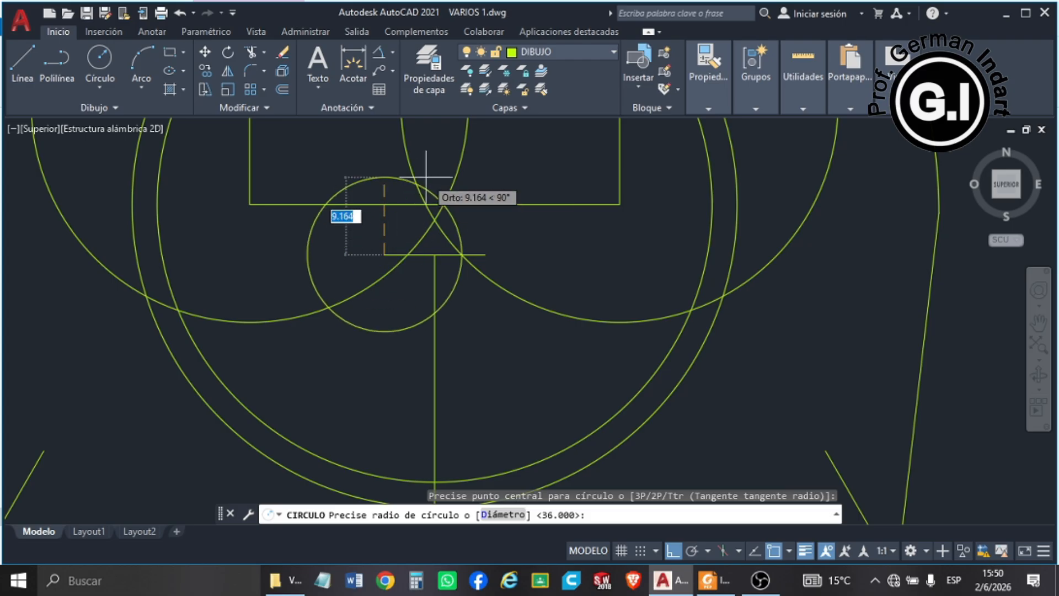
key(Return)
- Draw a second circle of radius 6 centred on the outer end of the right 6-unit line
key(Return)
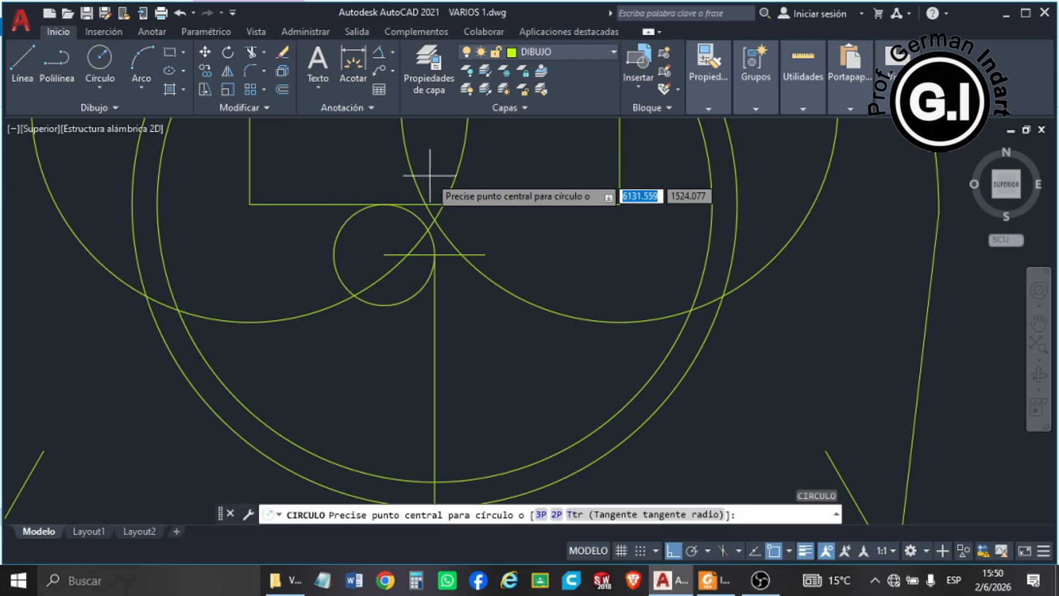
click(486, 254)
key(Return)
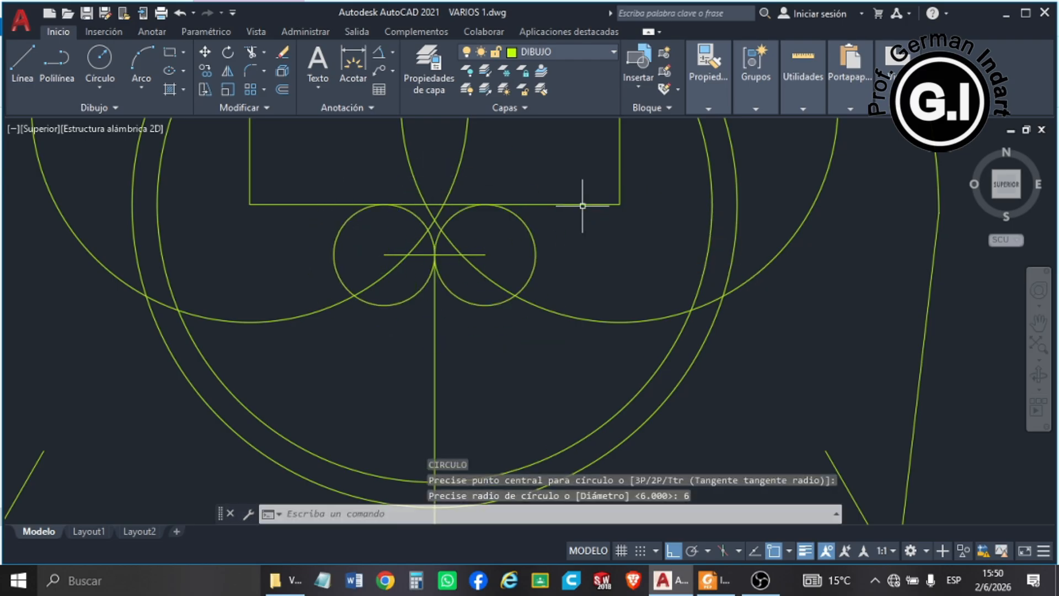
key(Escape)
- Draw a slanted line from the top of the large left circle to the left quadrant of the left radius-6 circle
scroll(503, 208, down, 6)
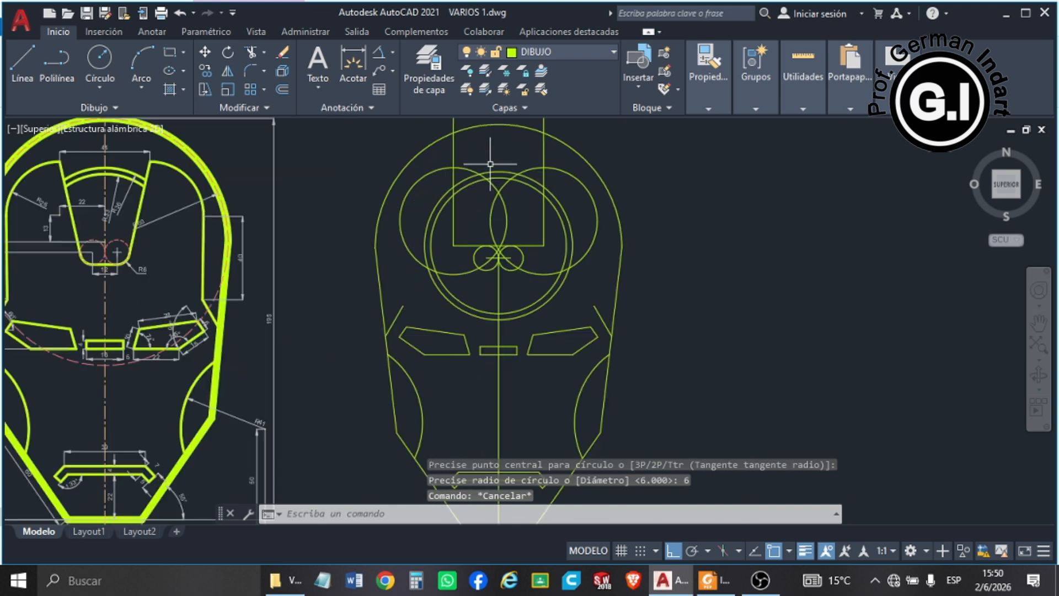
click(33, 60)
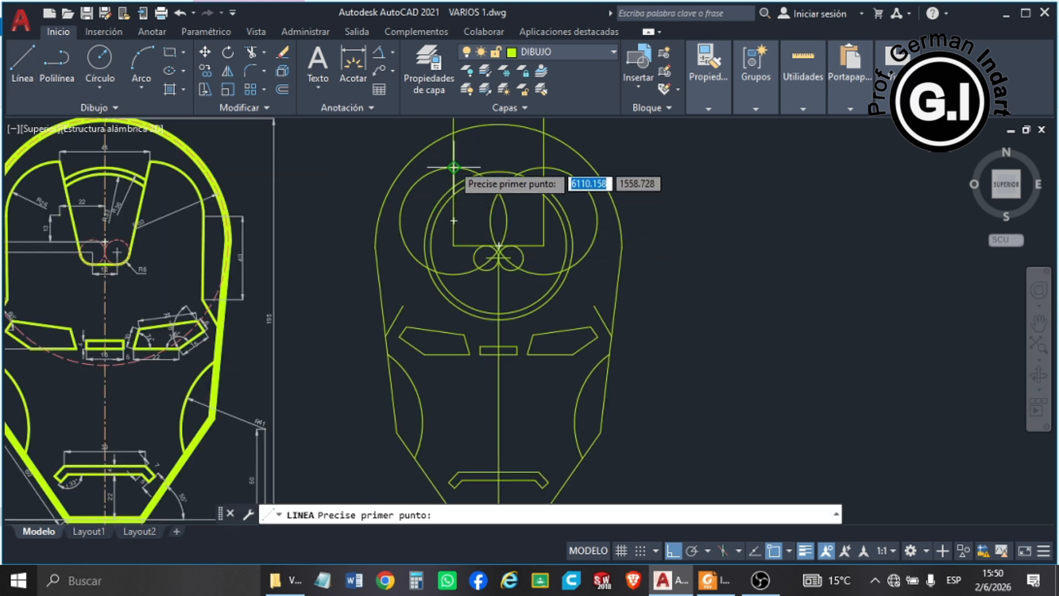
click(454, 167)
scroll(485, 248, up, 4)
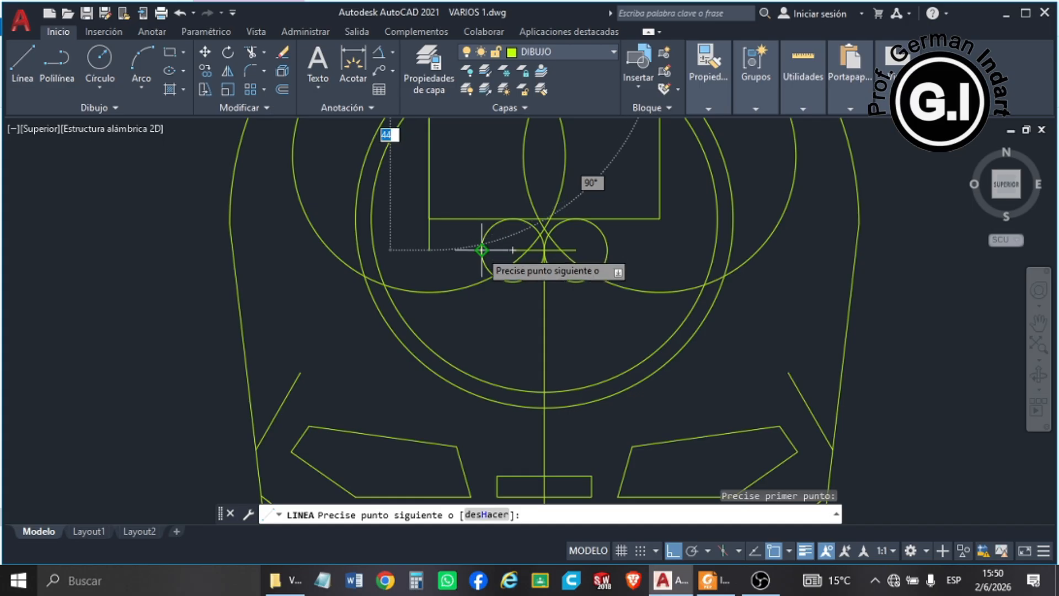
click(482, 250)
key(ctrl+z)
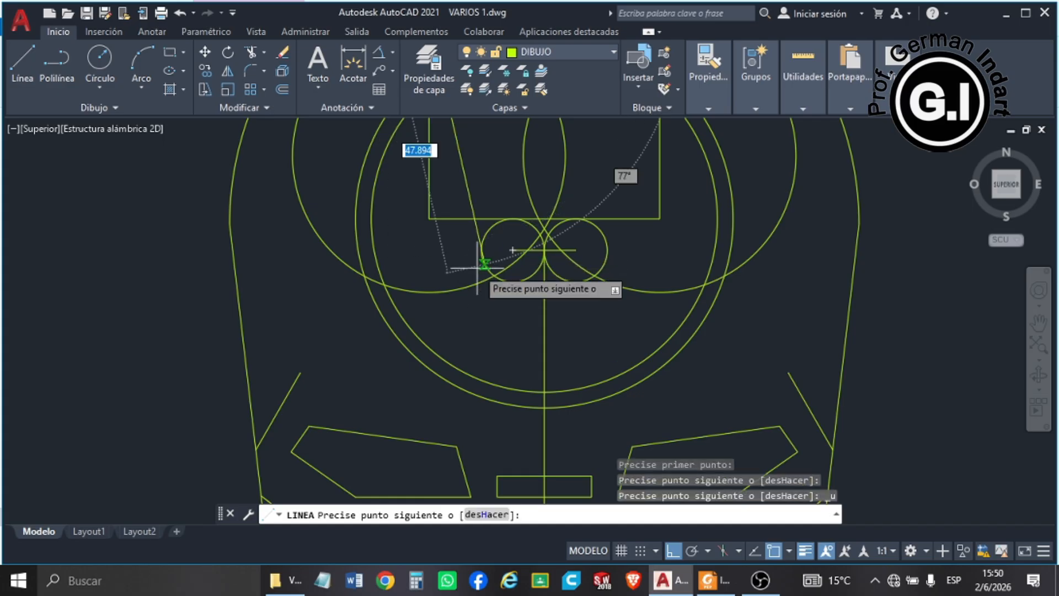
key(Escape)
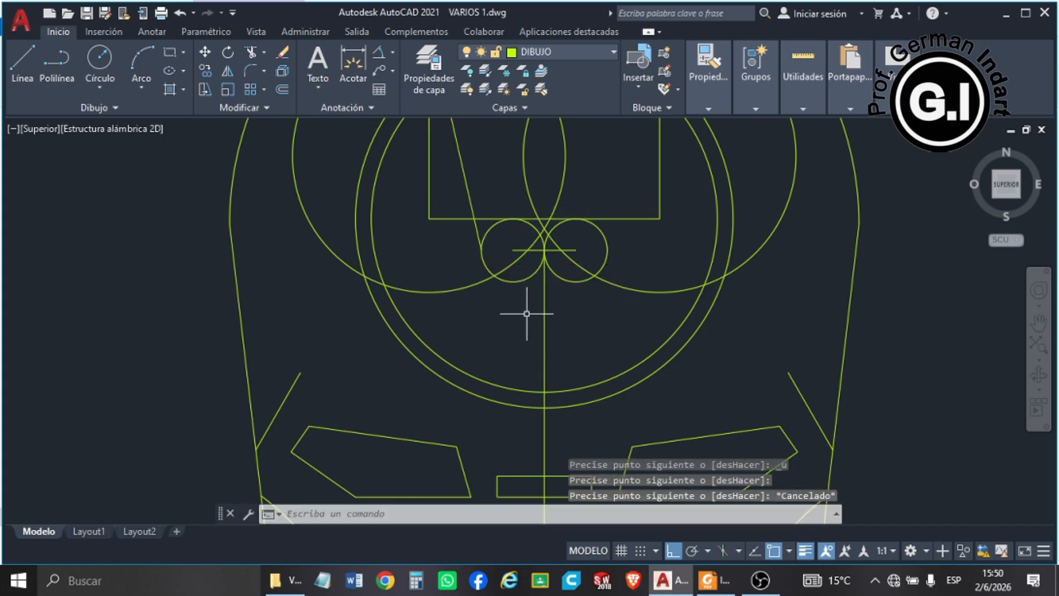
- Draw a slanted line from the top of the large right circle to the right quadrant of the right radius-6 circle
right_click(494, 235)
click(499, 242)
scroll(497, 246, down, 3)
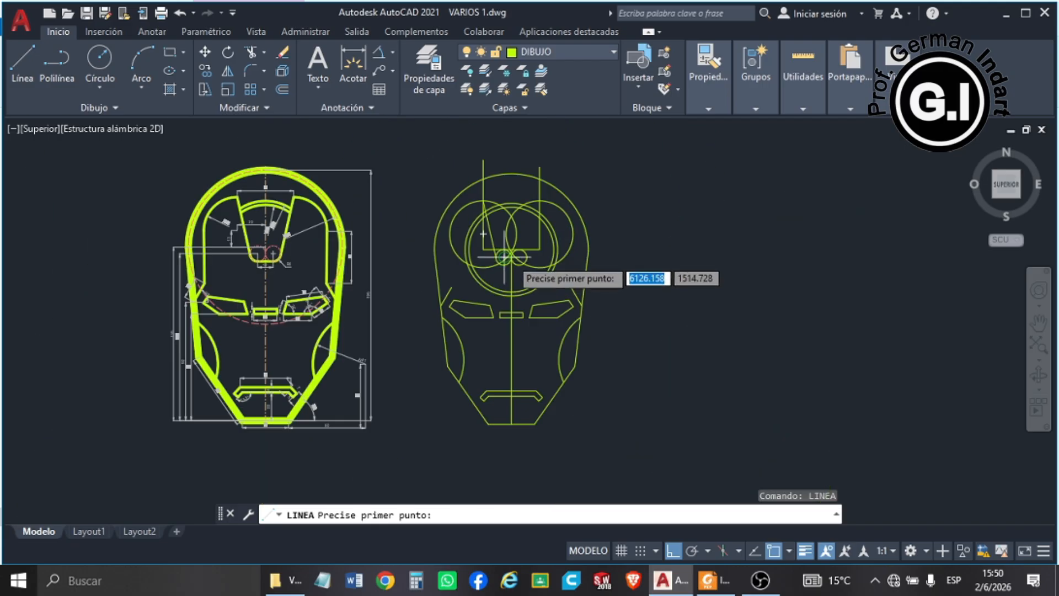
scroll(548, 204, up, 4)
click(513, 195)
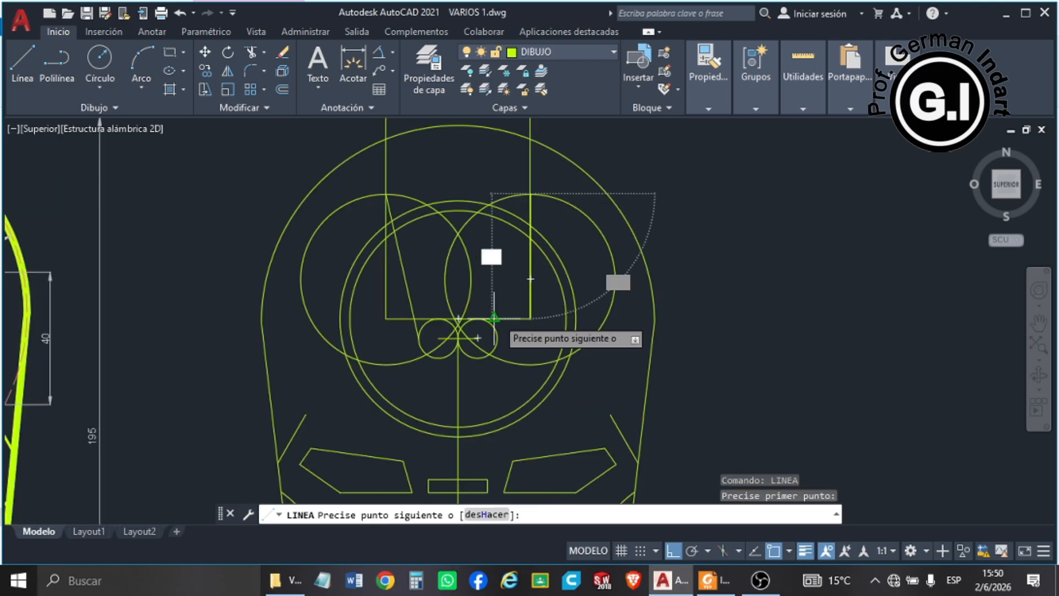
scroll(498, 328, up, 4)
click(490, 355)
key(Escape)
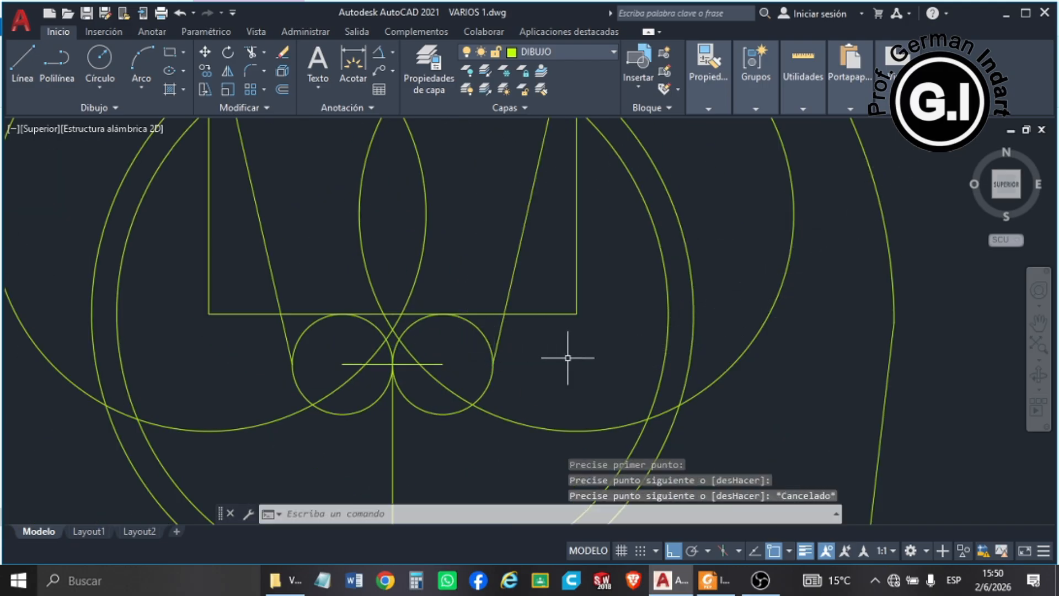
scroll(463, 335, down, 2)
scroll(418, 356, down, 2)
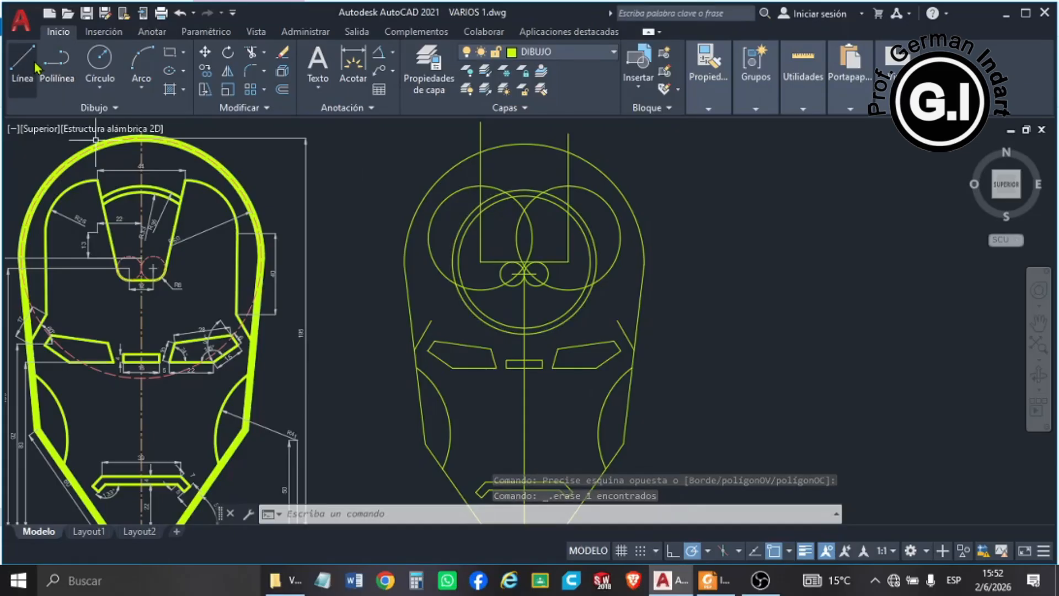
scroll(480, 166, up, 4)
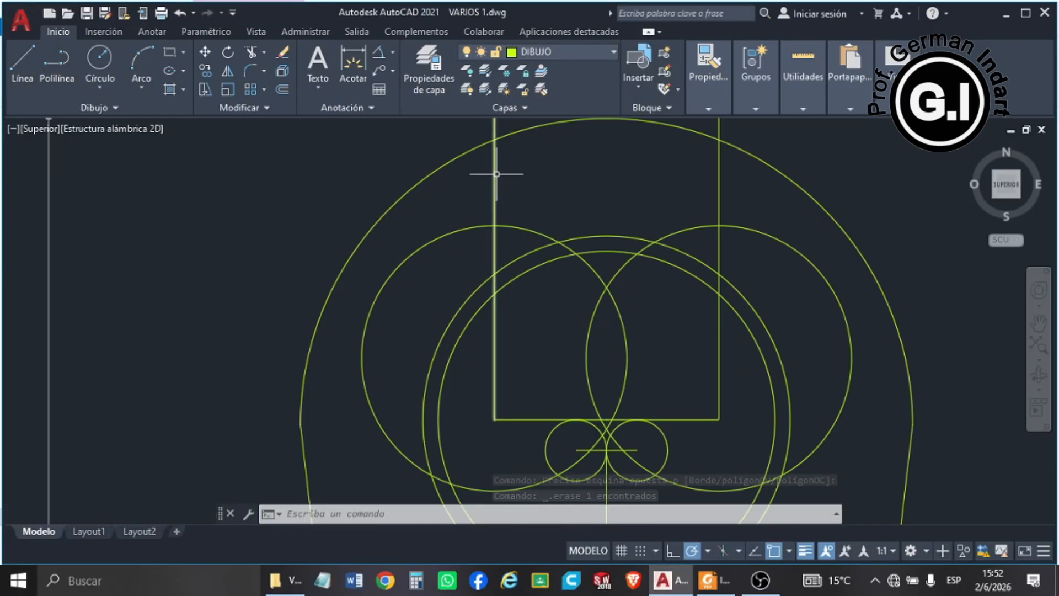
- Redraw the forehead panel's left slanted side from the top of the large left circle to the outer side of the left radius-6 circle
click(20, 77)
click(494, 226)
scroll(502, 192, down, 4)
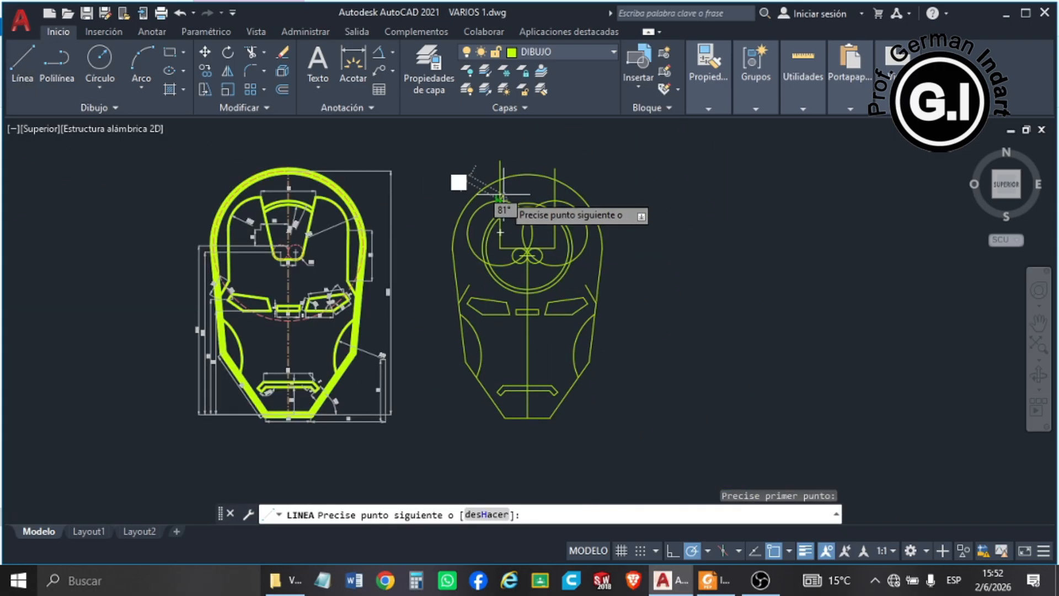
scroll(516, 238, up, 4)
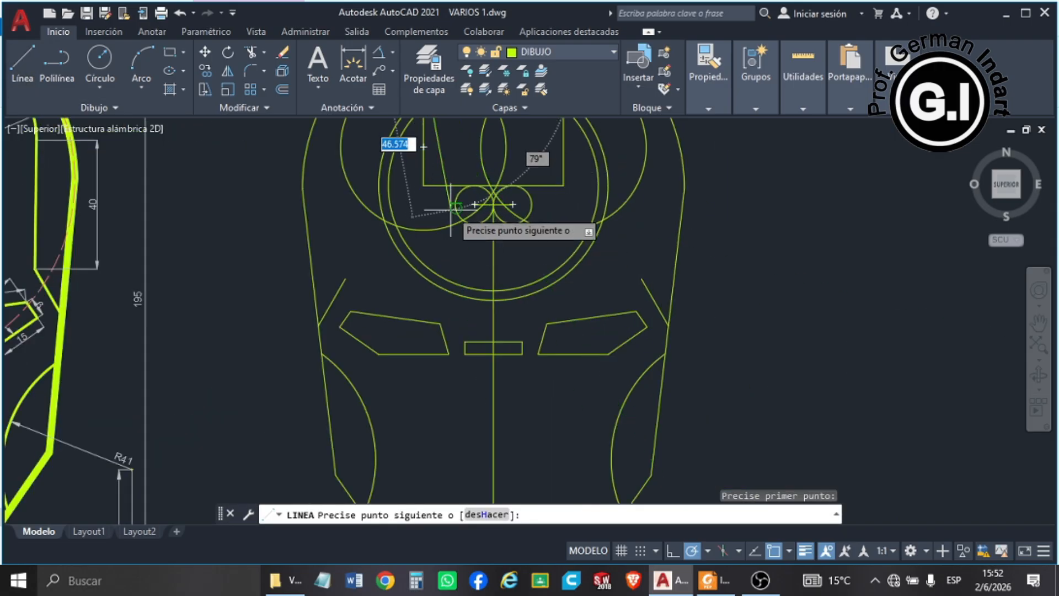
click(493, 204)
key(Escape)
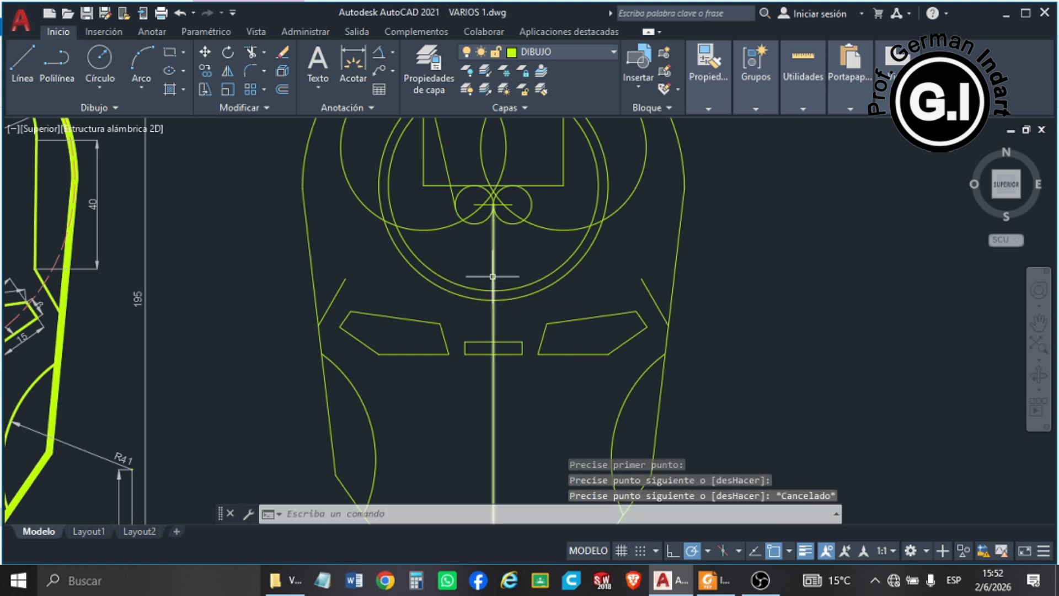
- Draw the forehead panel's right slanted side from the top of the large right circle to the outer side of the right radius-6 circle
scroll(492, 277, down, 4)
click(25, 80)
scroll(515, 241, up, 4)
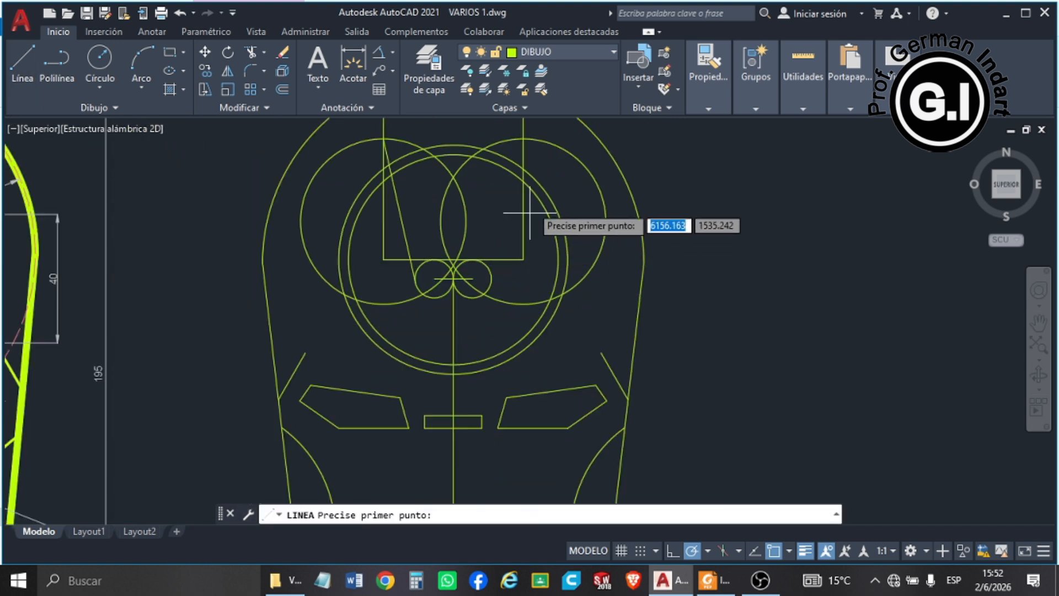
click(523, 139)
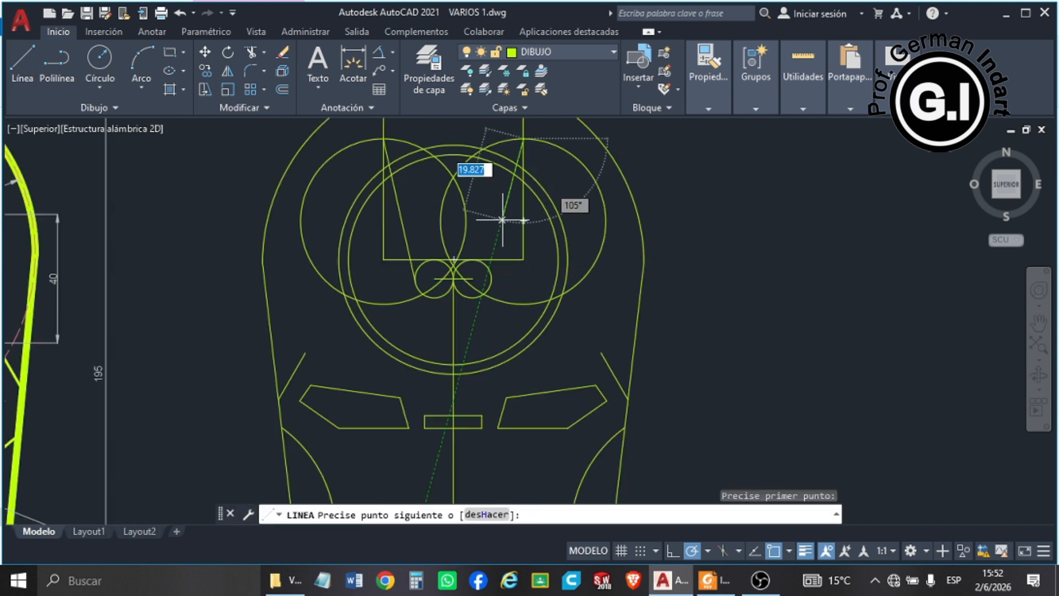
click(491, 281)
key(Escape)
scroll(603, 284, down, 3)
scroll(508, 304, up, 1)
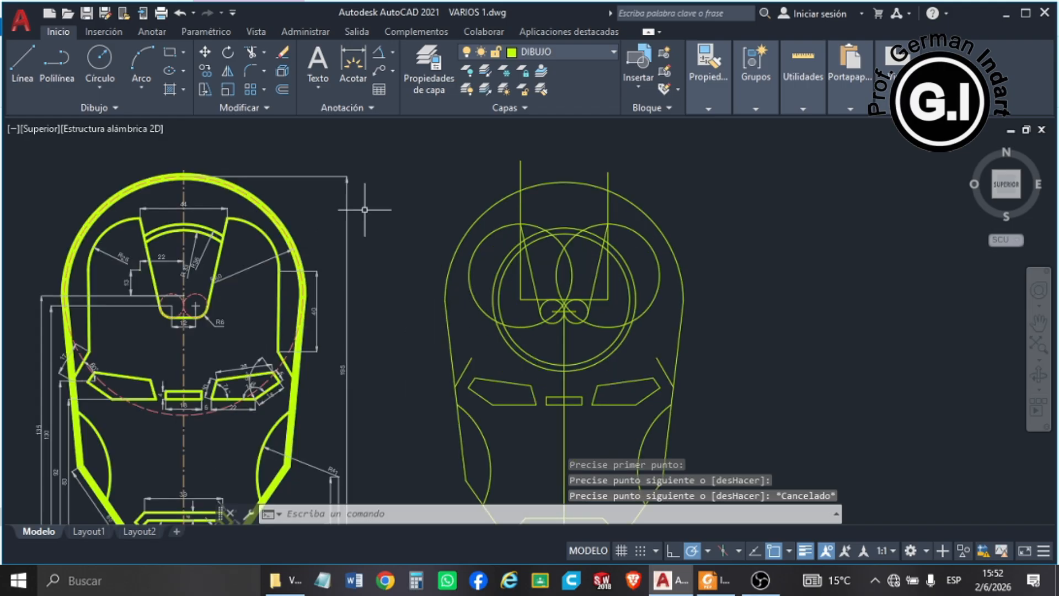
- Trim the two vertical guide lines between the head's outer arc and the tops of the large circles
click(247, 60)
scroll(630, 208, up, 2)
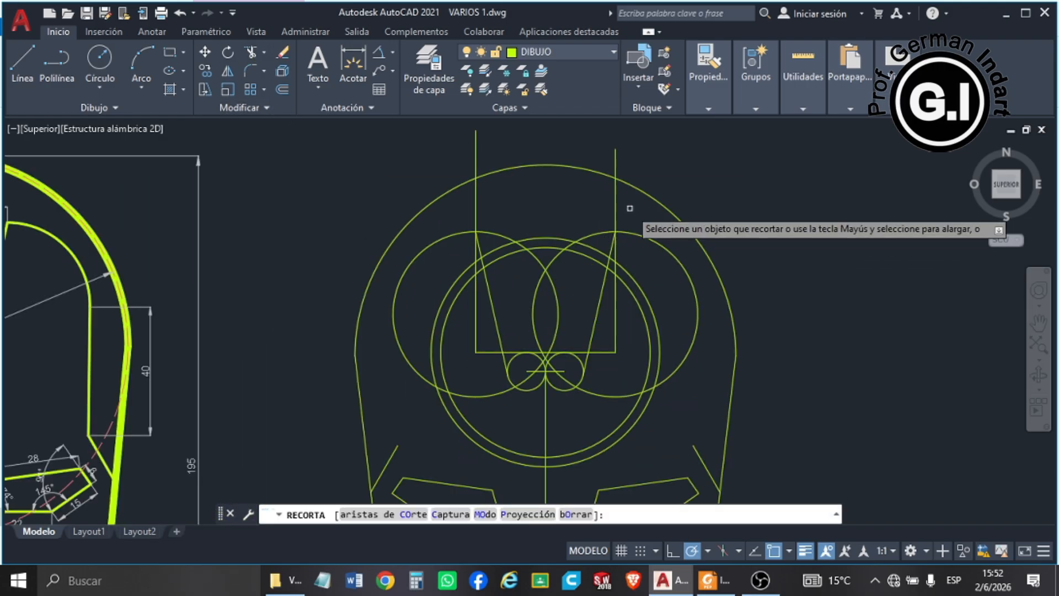
click(630, 203)
key(Return)
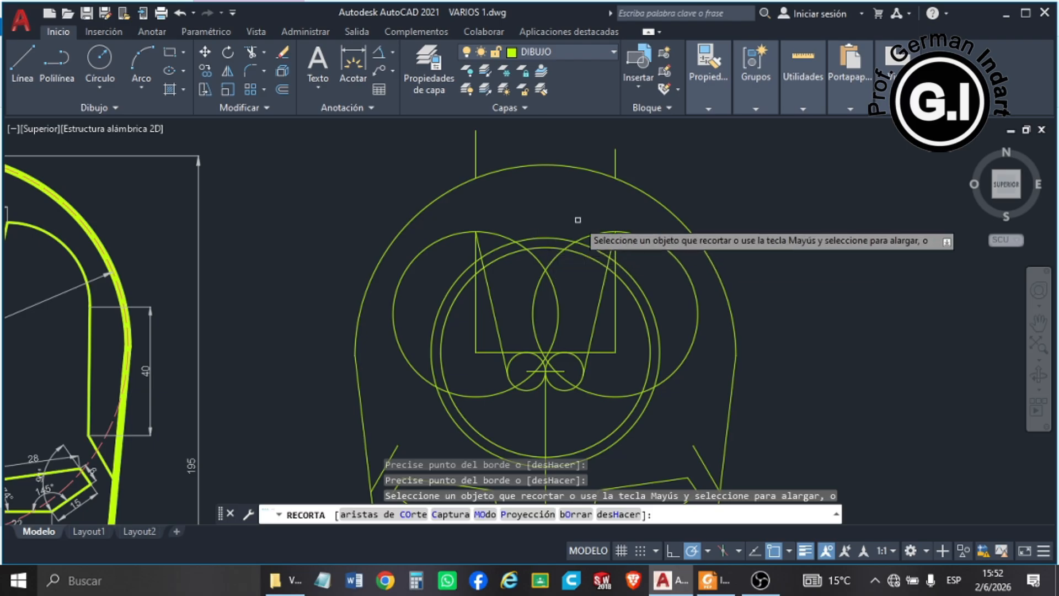
- Trim the overlapping inner arcs of the two large circles inside the forehead panel
scroll(574, 222, down, 2)
scroll(560, 220, up, 2)
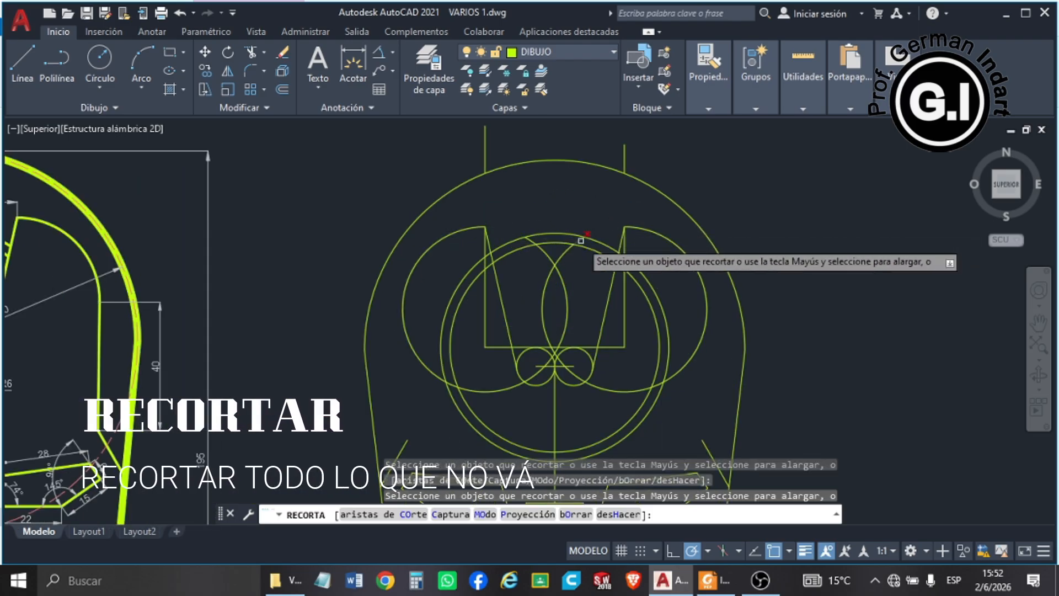
scroll(587, 263, down, 2)
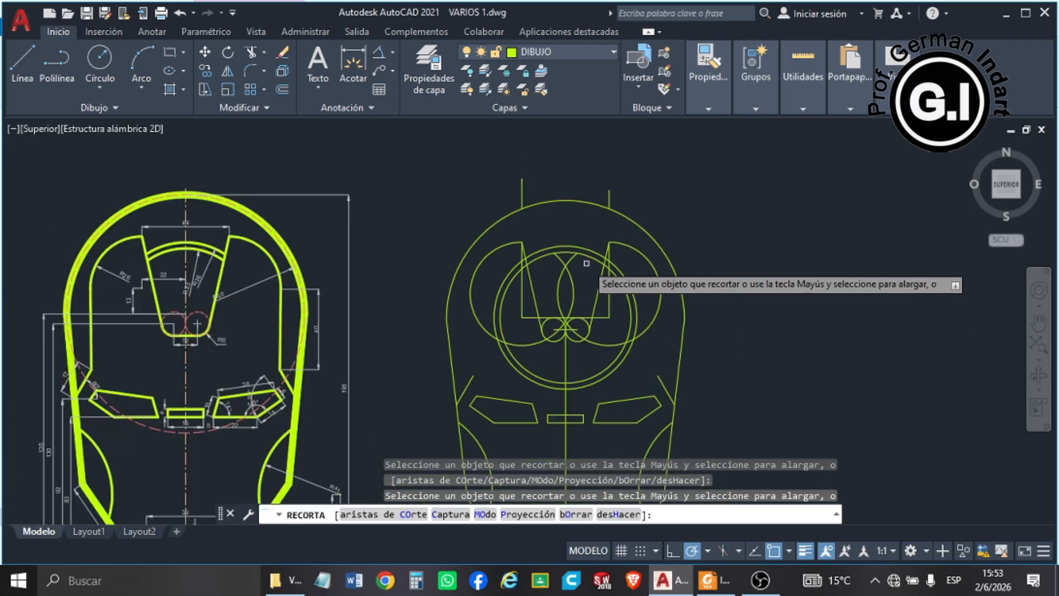
click(584, 270)
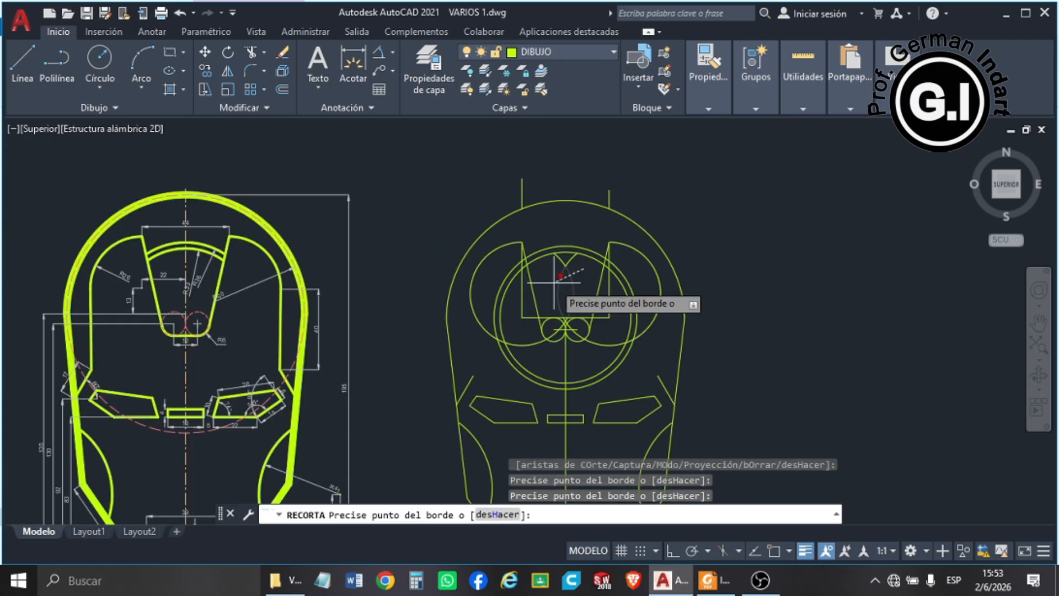
key(Return)
scroll(567, 256, up, 4)
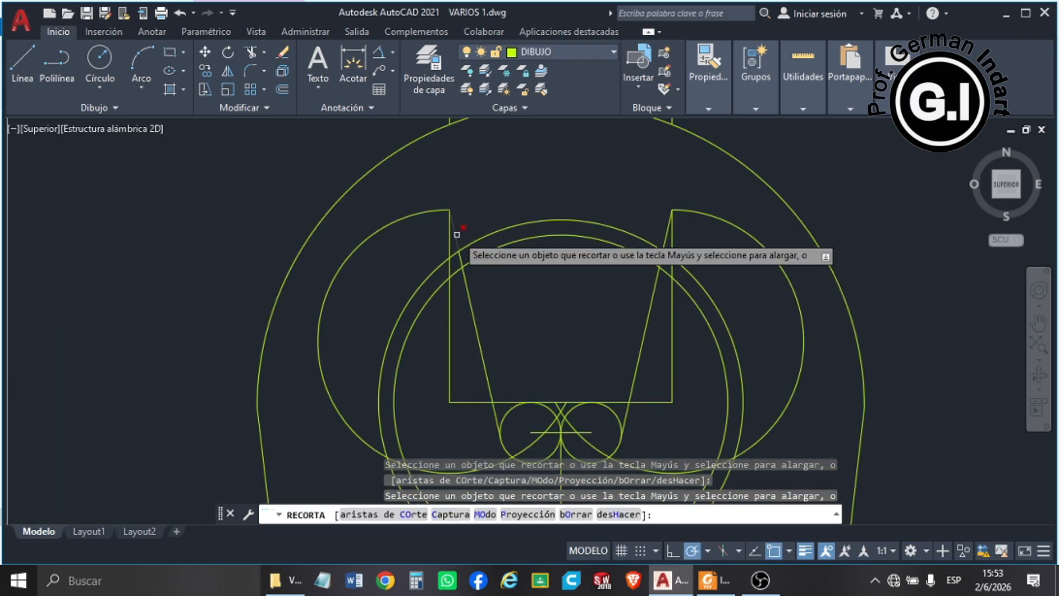
- Trim the remaining panel guide lines, the concentric circles outside the slanted sides, and the excess upper parts of the radius-6 circles
drag(448, 246, 453, 282)
click(449, 262)
drag(676, 251, 669, 287)
scroll(686, 212, down, 4)
scroll(617, 331, up, 2)
drag(613, 343, 605, 381)
drag(708, 327, 693, 375)
scroll(666, 251, up, 2)
mouse_move(696, 252)
mouse_down()
mouse_move(674, 277)
mouse_move(622, 277)
mouse_move(616, 307)
mouse_up()
click(619, 298)
mouse_move(698, 282)
mouse_down()
mouse_move(635, 291)
mouse_move(632, 258)
mouse_up()
click(563, 266)
click(740, 267)
key(Escape)
- Draw a horizontal line joining the lowest points of the two radius-6 arcs to close the forehead panel's base
middle_drag(429, 320, 662, 308)
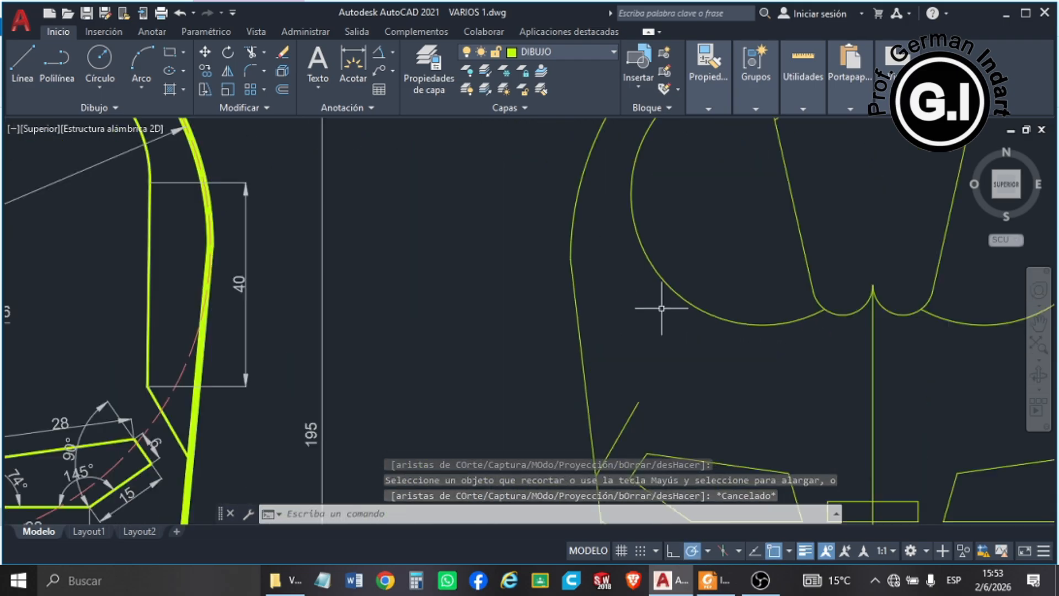
text(l)
key(Return)
click(840, 315)
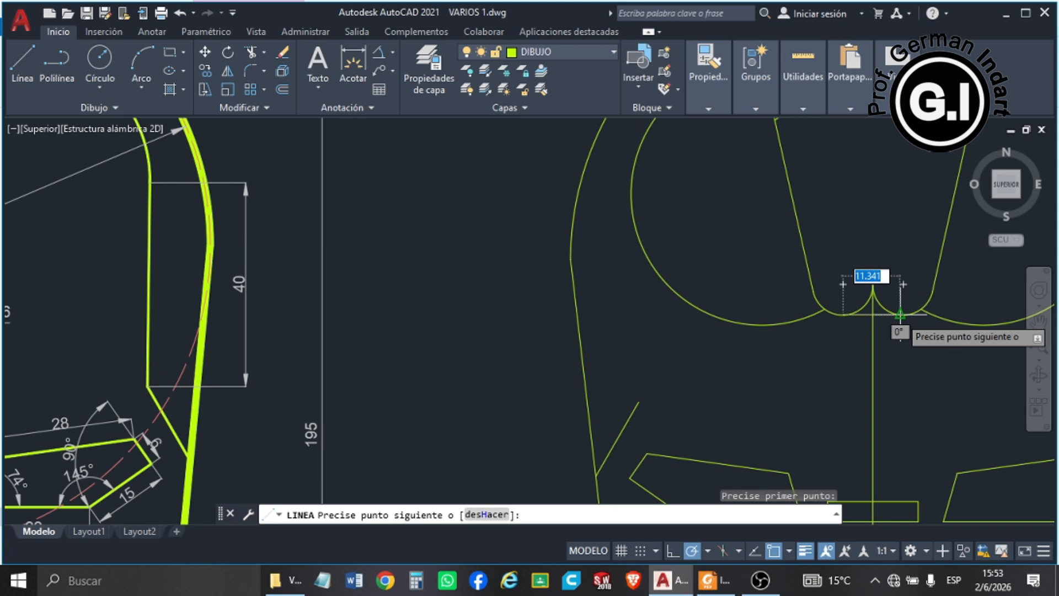
key(Escape)
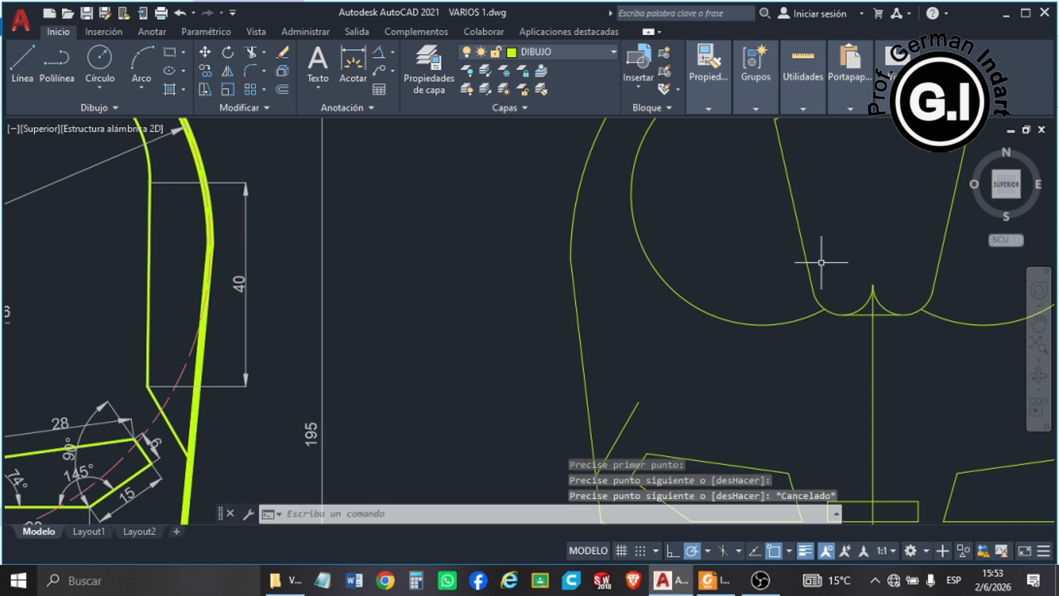
- Trim the inner halves of the two radius-6 arcs above the panel's base line, leaving rounded corners
click(248, 55)
drag(894, 305, 829, 300)
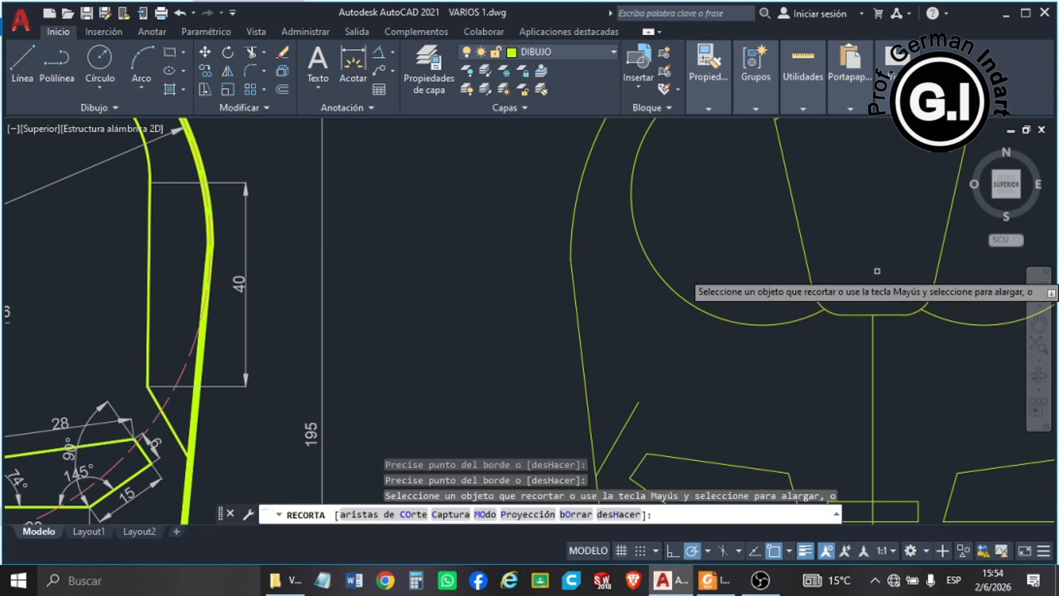
scroll(877, 271, down, 4)
key(Escape)
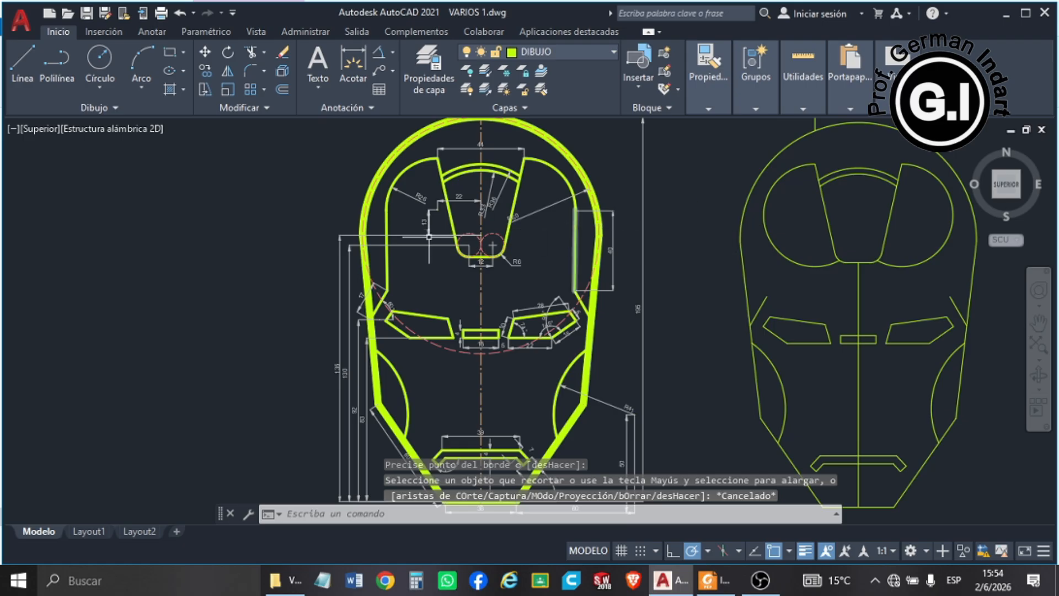
click(31, 65)
click(766, 295)
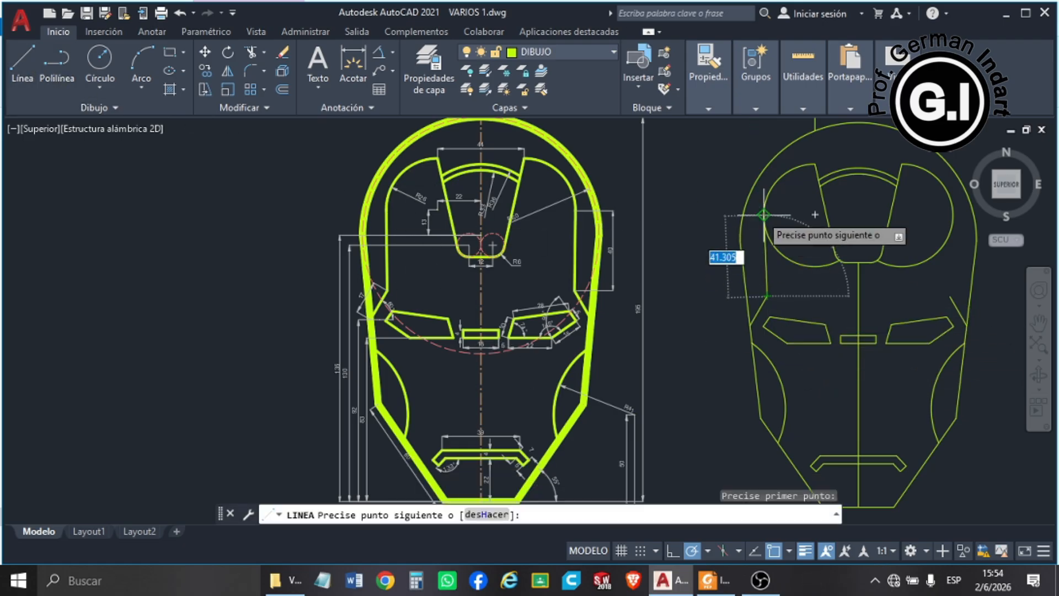
click(764, 215)
key(Escape)
key(ctrl+z)
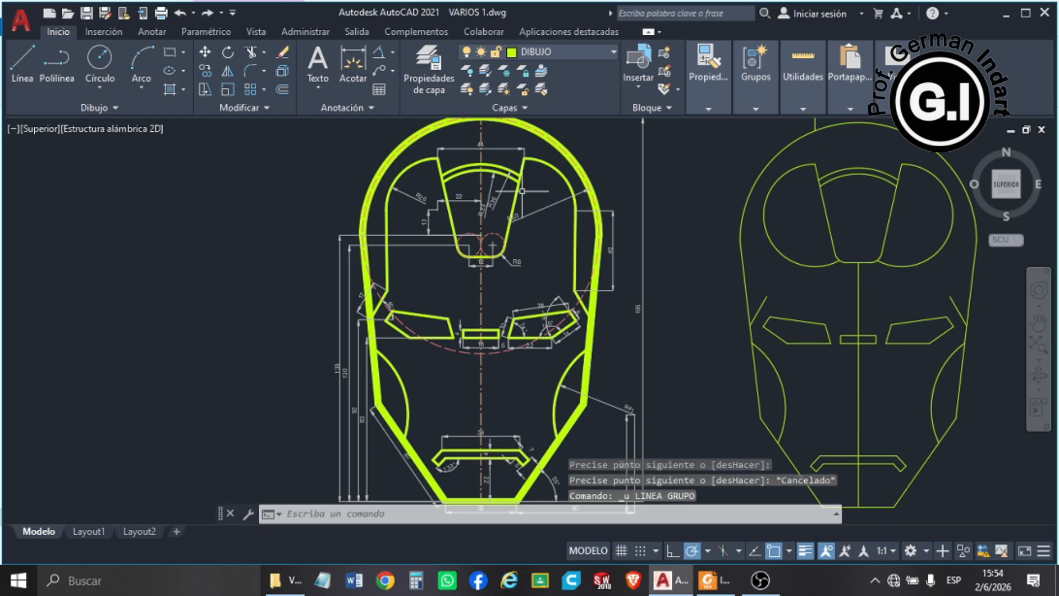
- Draw a line from the upper end of the left short slanted segment to the left quadrant of the large left arc
click(31, 79)
click(766, 295)
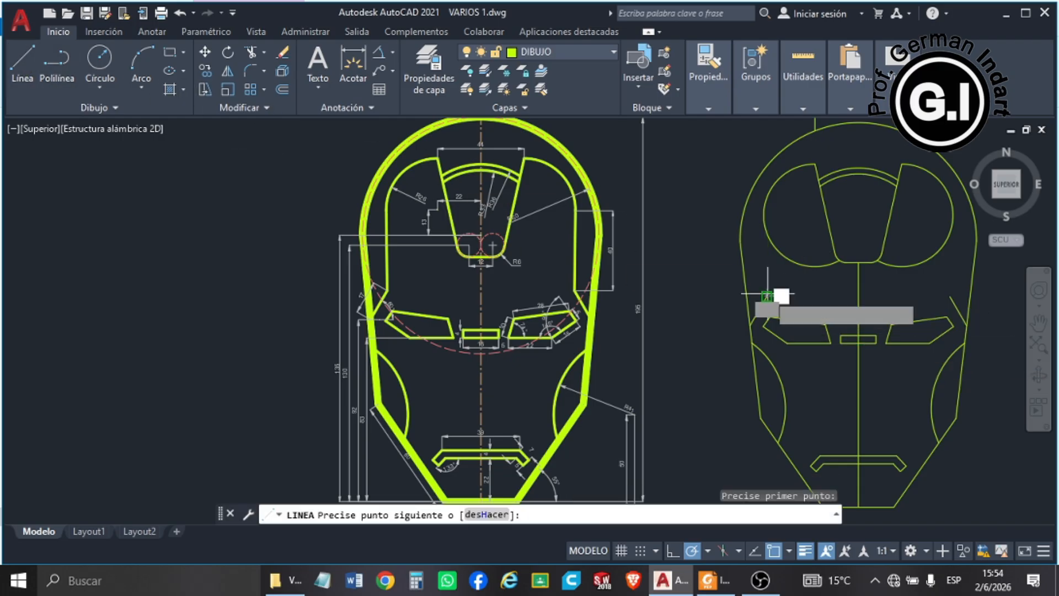
click(764, 215)
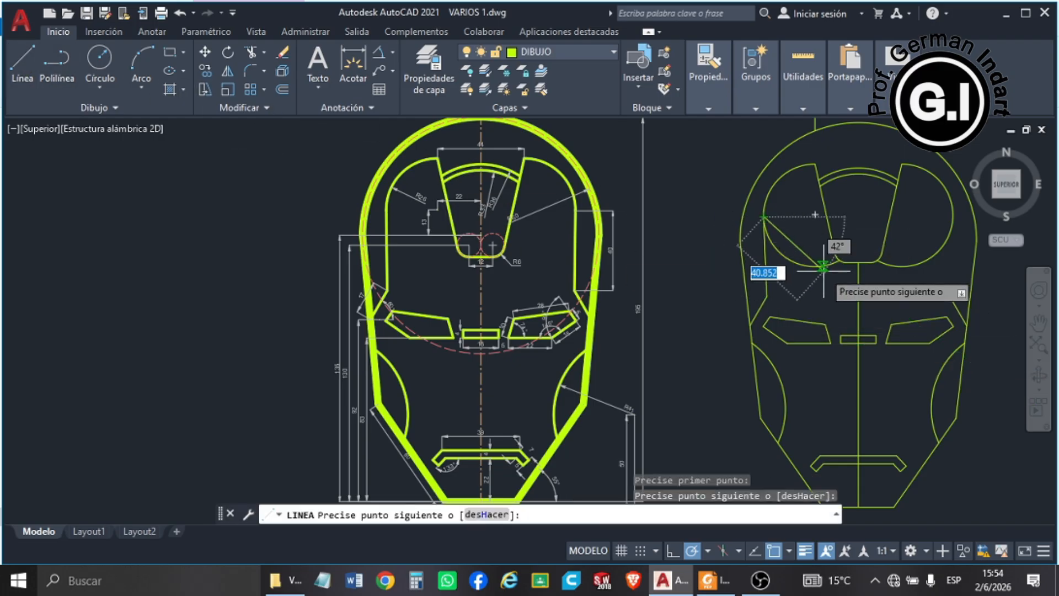
key(Return)
scroll(419, 176, down, 2)
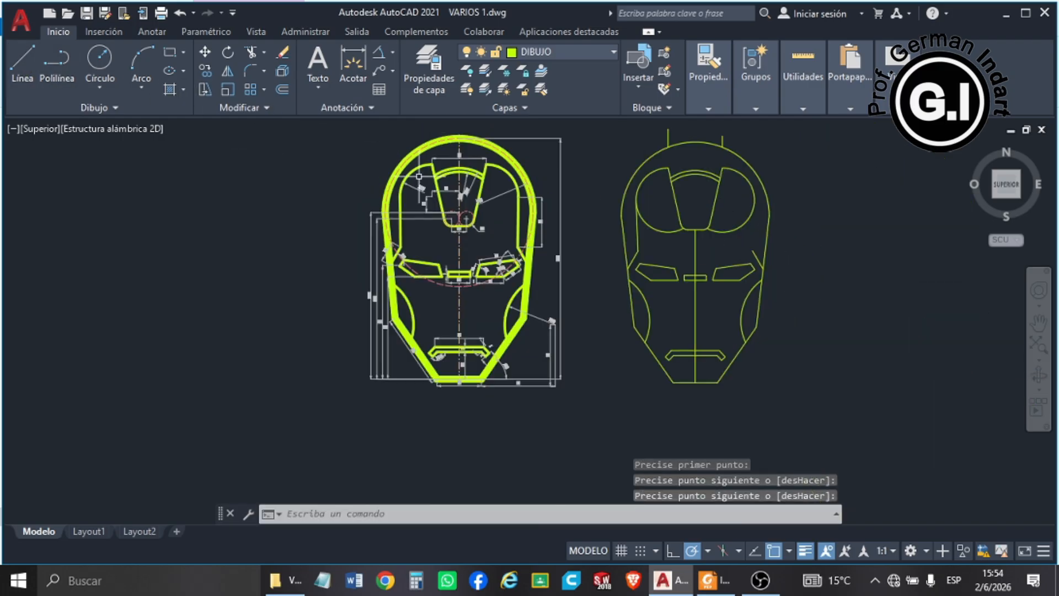
- Draw a line from the upper end of the right short slanted segment to the right quadrant of the large right arc
click(30, 71)
scroll(733, 251, up, 2)
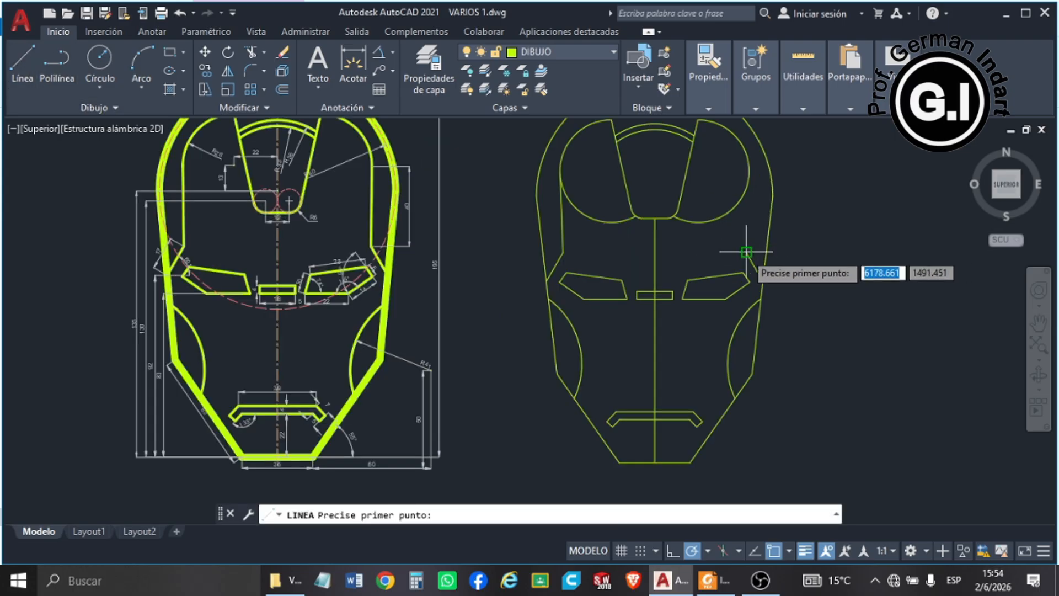
click(746, 252)
key(Escape)
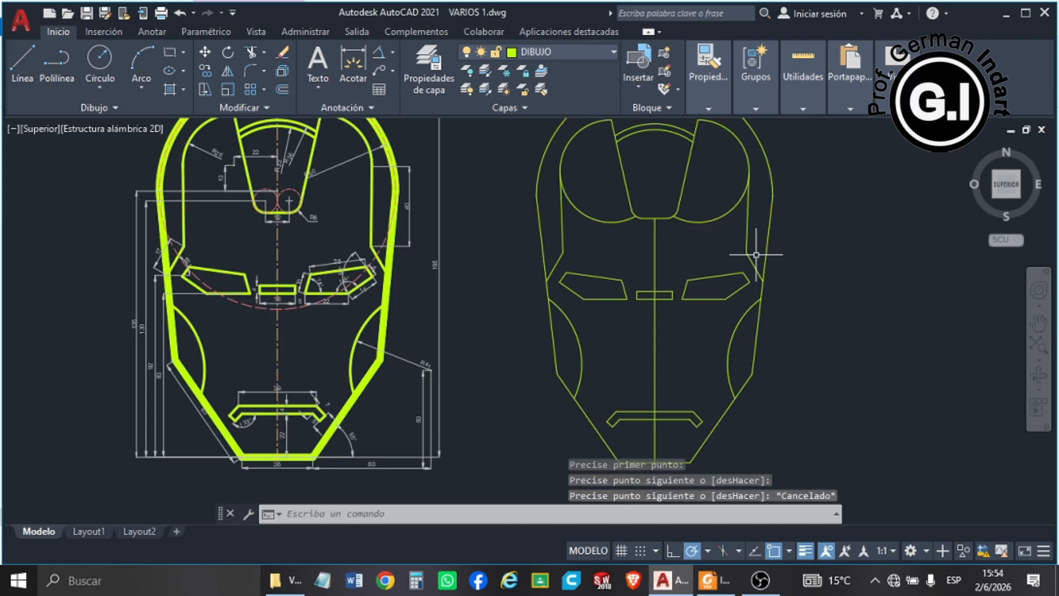
- Trim the lower arcs of both large circles between the new side lines and the forehead panel
click(250, 55)
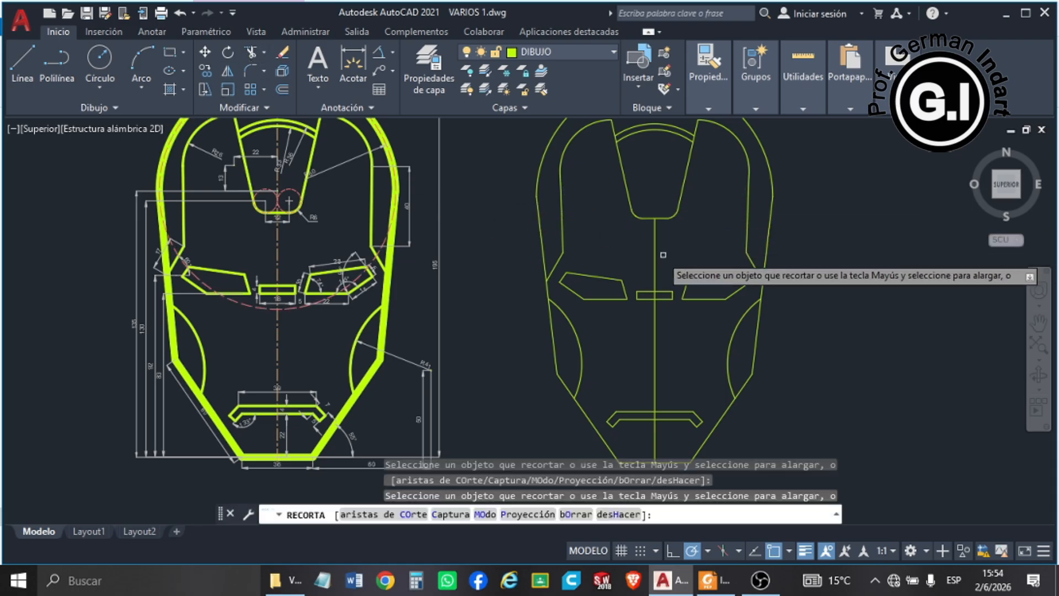
scroll(690, 220, down, 4)
scroll(687, 223, up, 2)
key(Escape)
- Delete the two leftover line stubs above the head and the vertical centre line of the redrawn mask
click(712, 150)
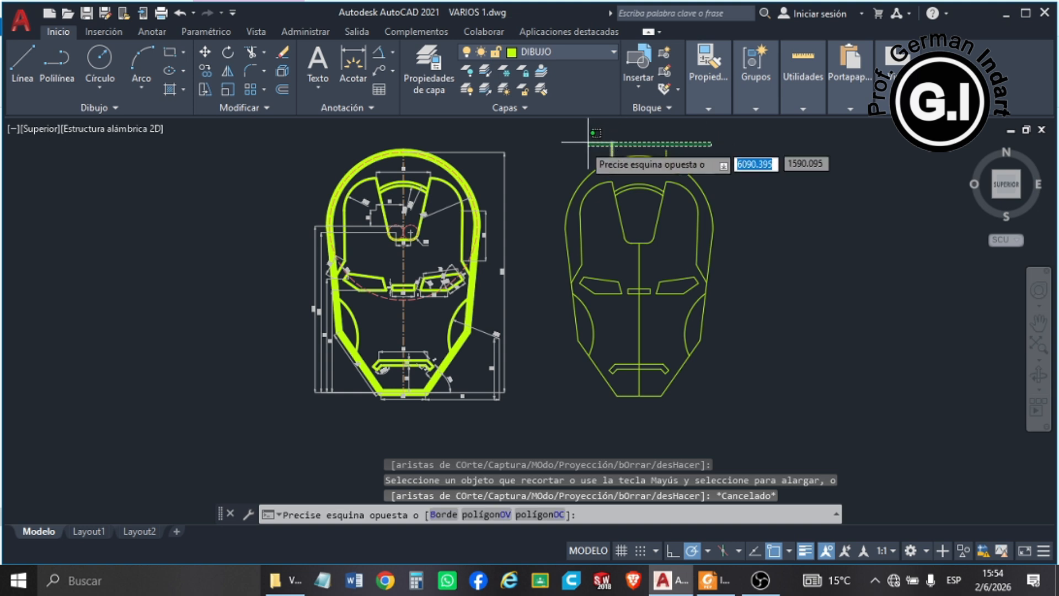
click(594, 149)
key(Delete)
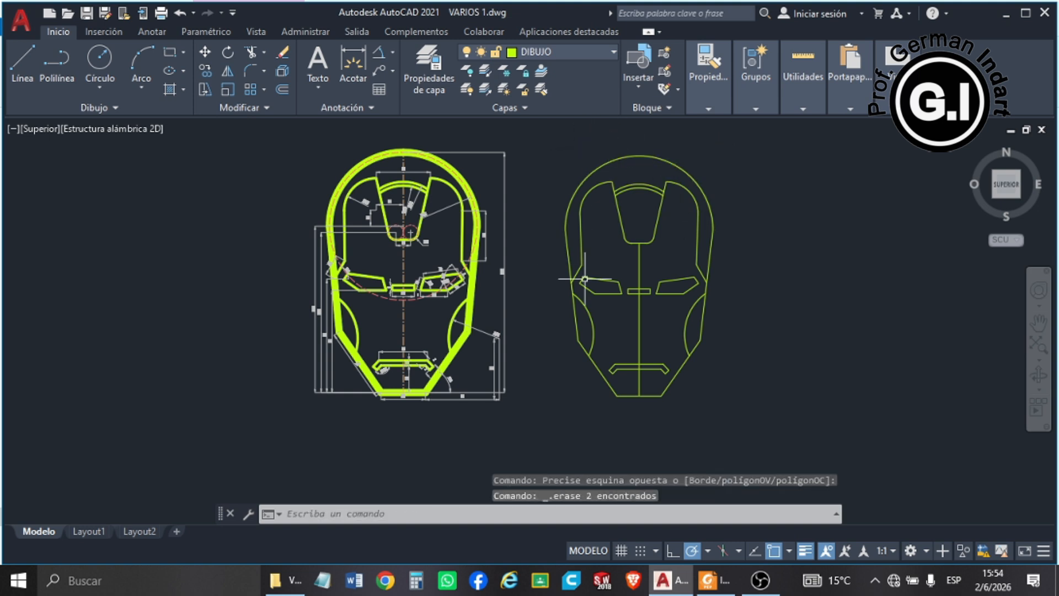
scroll(610, 287, up, 2)
click(687, 331)
click(622, 356)
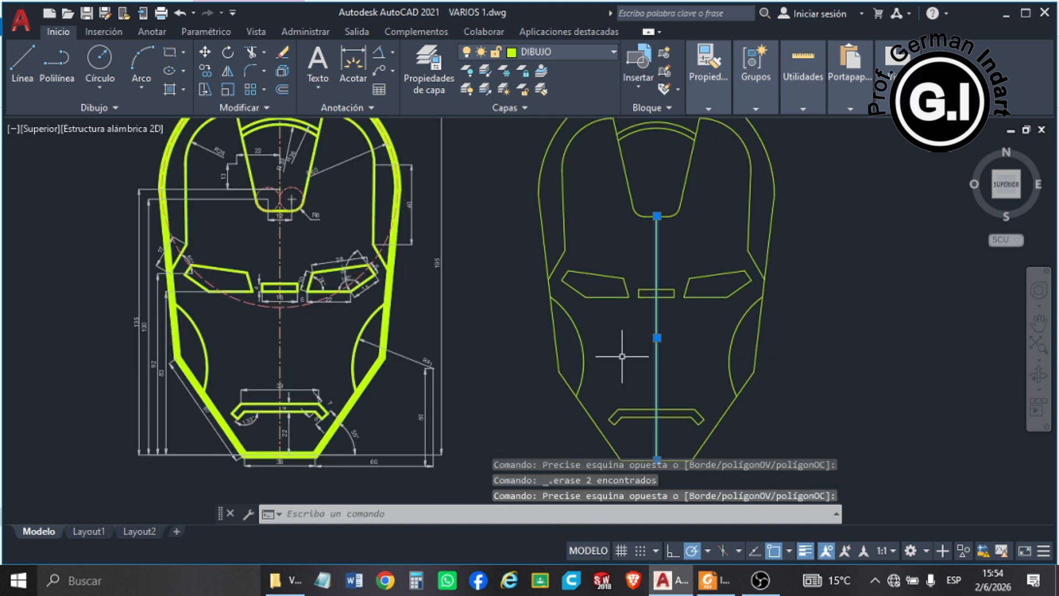
key(Delete)
- Set the lineweight of the redrawn mask's complete outer outline, including its top arc, sides and chin, to 0.90 mm
scroll(623, 358, down, 2)
click(697, 441)
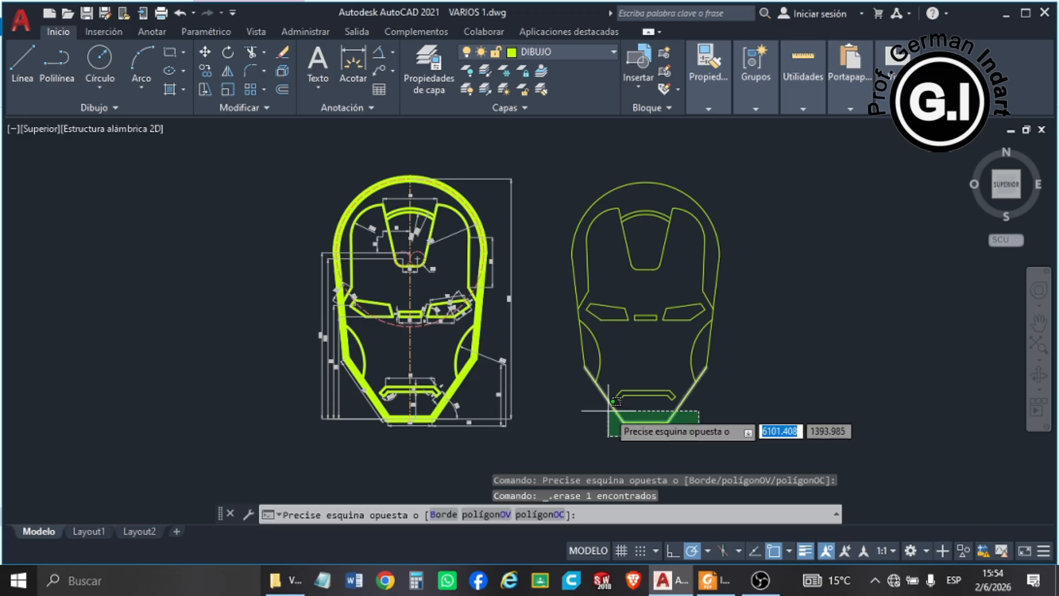
click(594, 381)
click(573, 341)
click(563, 222)
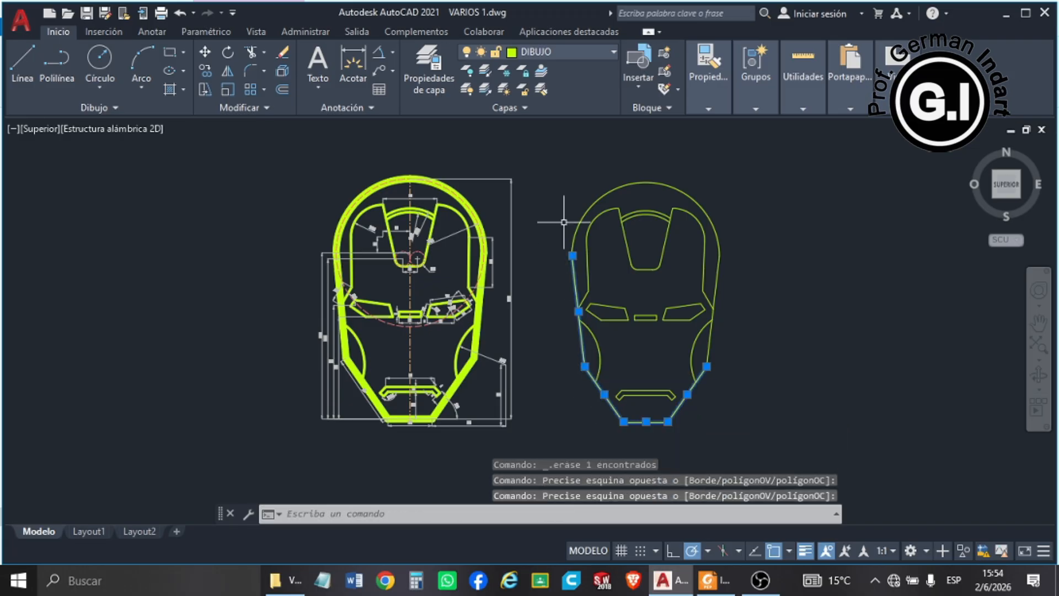
click(579, 219)
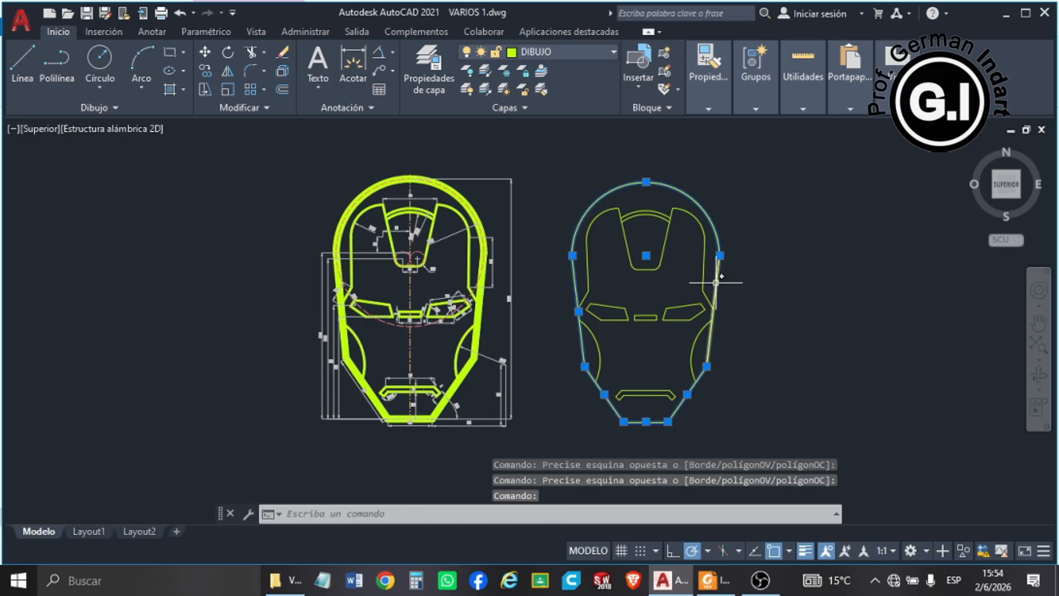
click(716, 282)
click(724, 107)
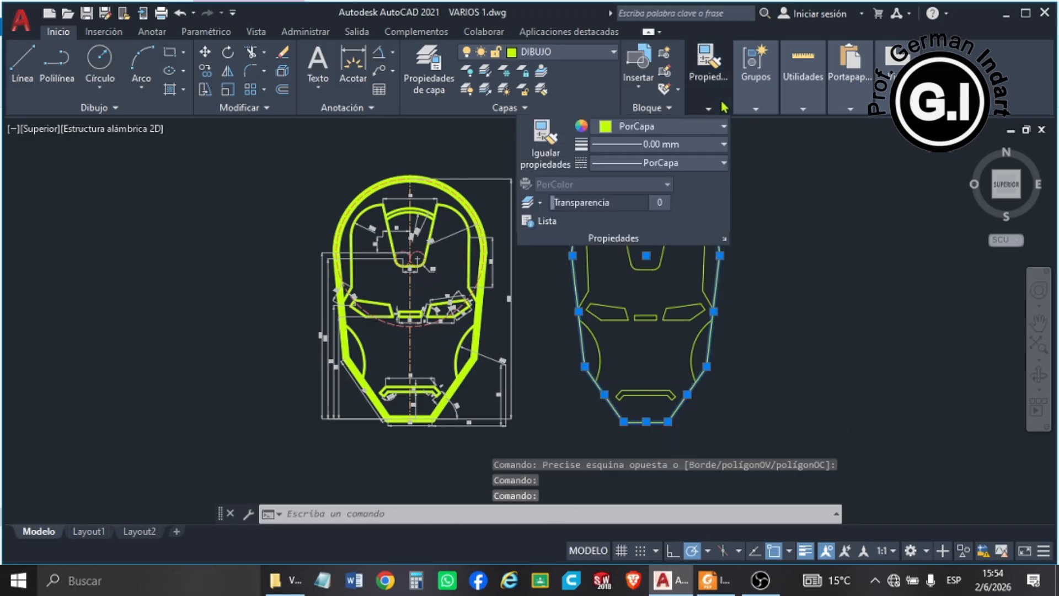
click(658, 144)
scroll(659, 276, down, 3)
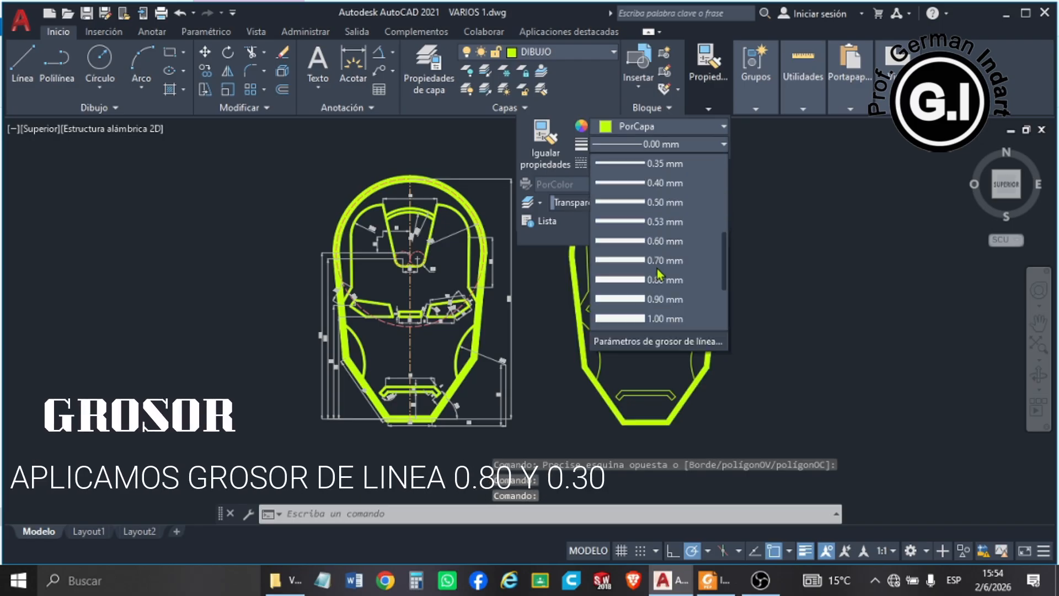
click(658, 298)
key(Escape)
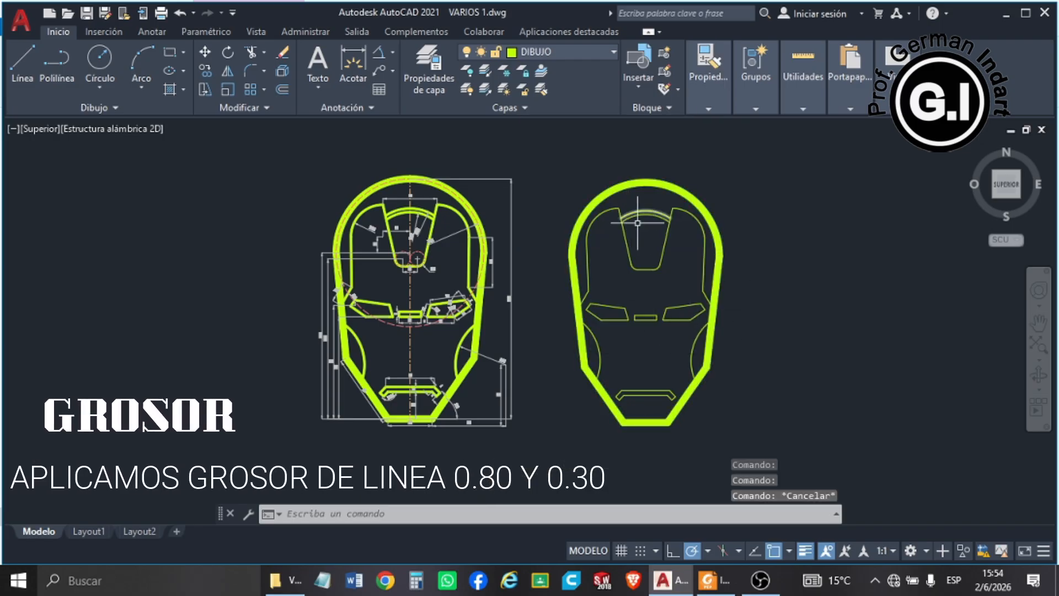
- Set the lineweight of all the redrawn mask's inner features, including forehead panel, eyes, nose bar, cheek arcs and mouth, to 0.30 mm
scroll(637, 222, up, 2)
click(737, 211)
click(567, 237)
click(749, 279)
click(622, 304)
click(614, 312)
click(554, 384)
click(750, 337)
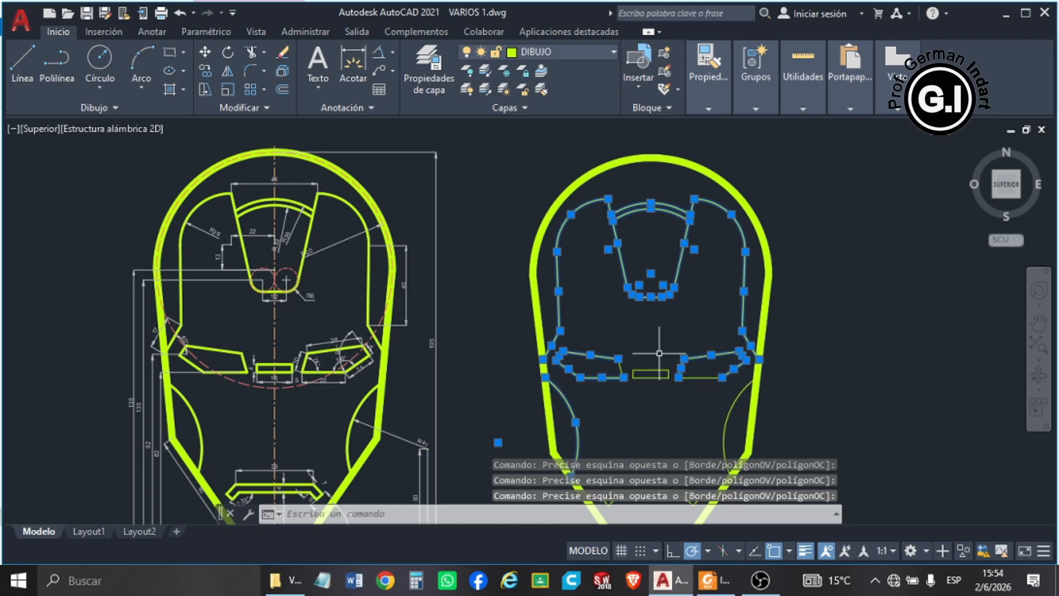
click(660, 370)
middle_drag(695, 468, 709, 385)
click(755, 334)
click(643, 415)
click(710, 95)
click(658, 145)
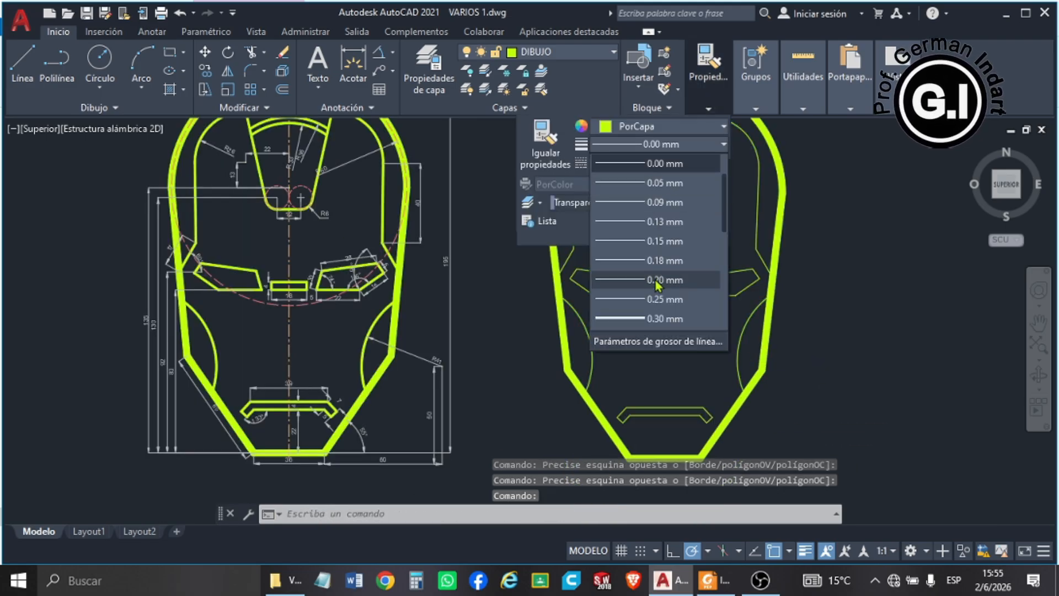
click(662, 319)
key(Escape)
- Draw a vertical symmetry line from the midpoint of the redrawn mask's chin edge to just above the head
scroll(684, 220, down, 3)
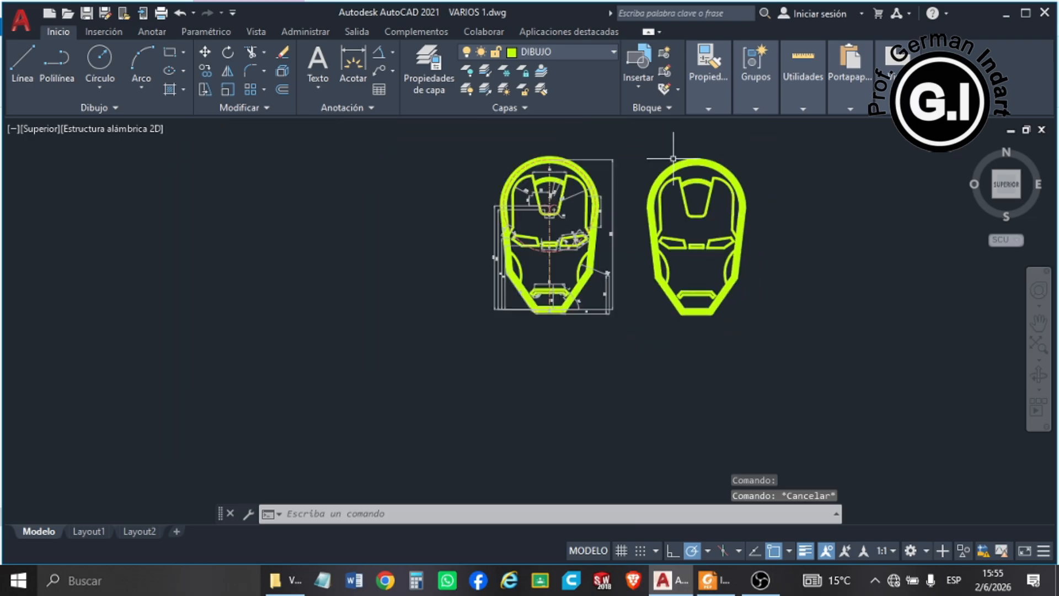
scroll(671, 146, up, 1)
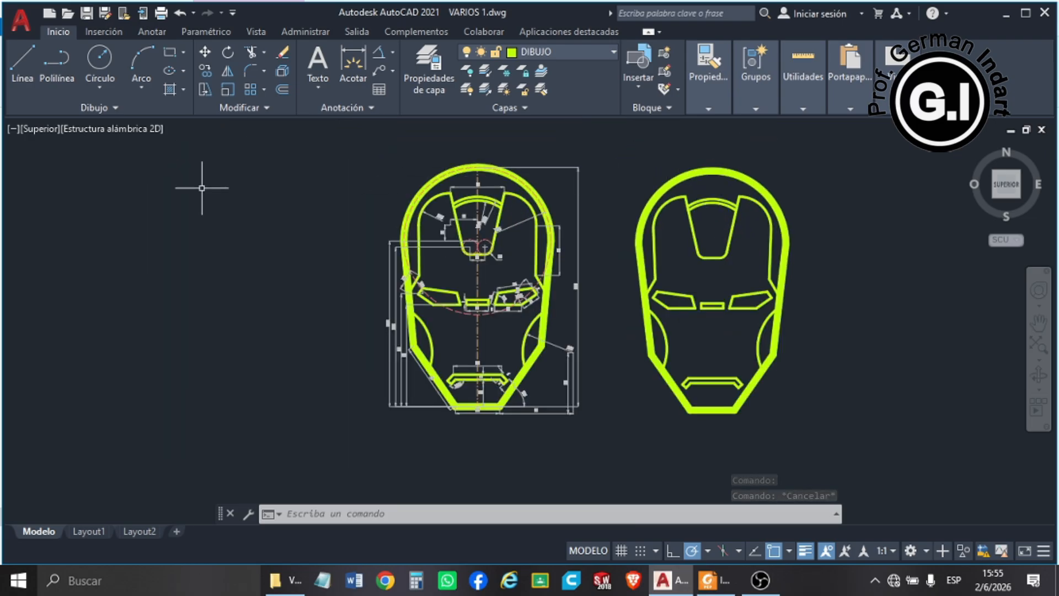
click(17, 66)
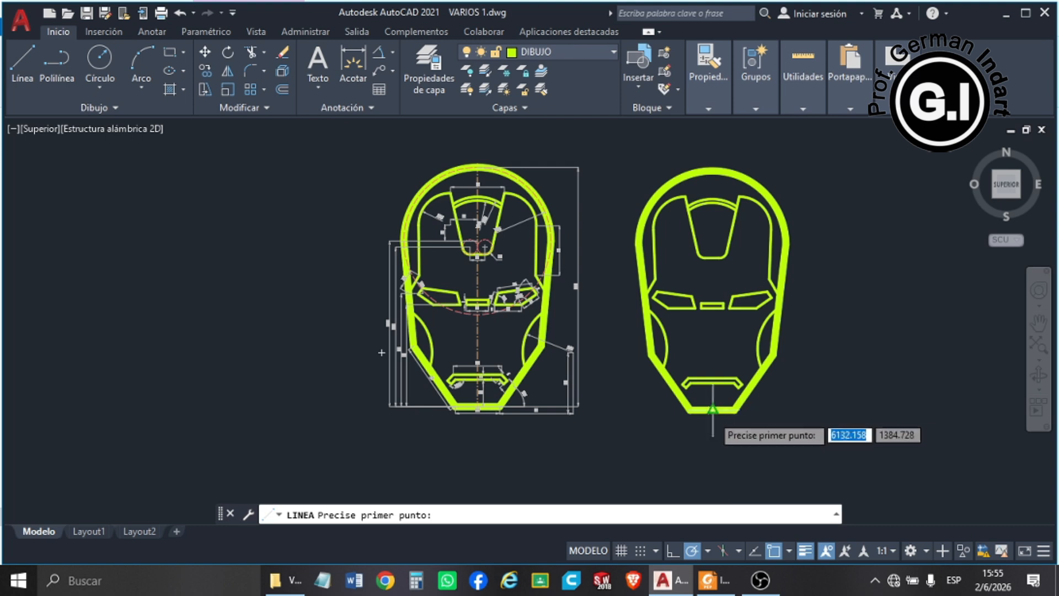
click(712, 411)
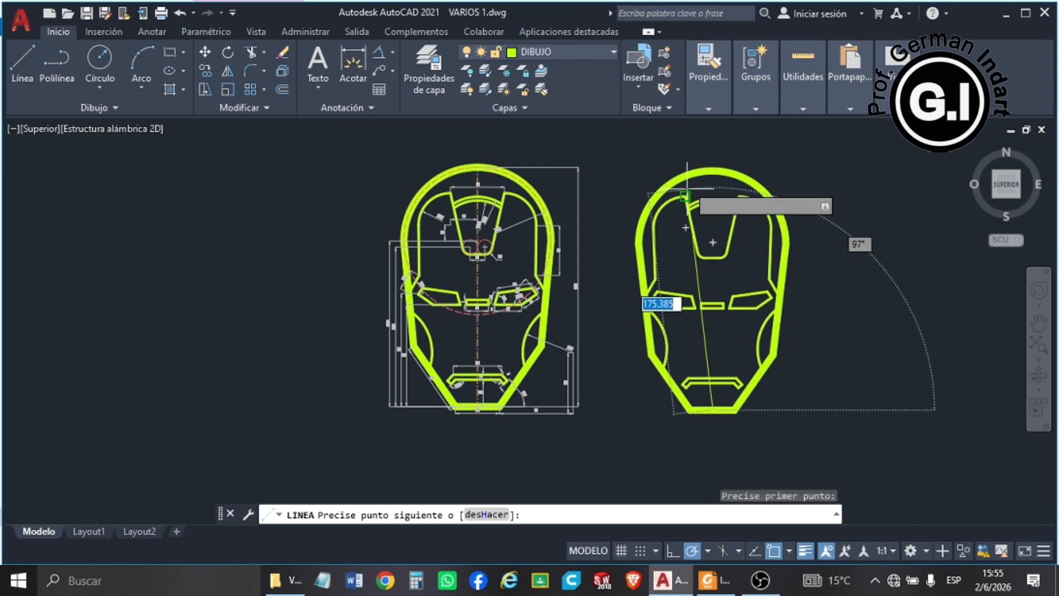
click(712, 147)
key(Escape)
- Move the symmetry line straight down so it extends past both the top of the head and the chin
click(730, 139)
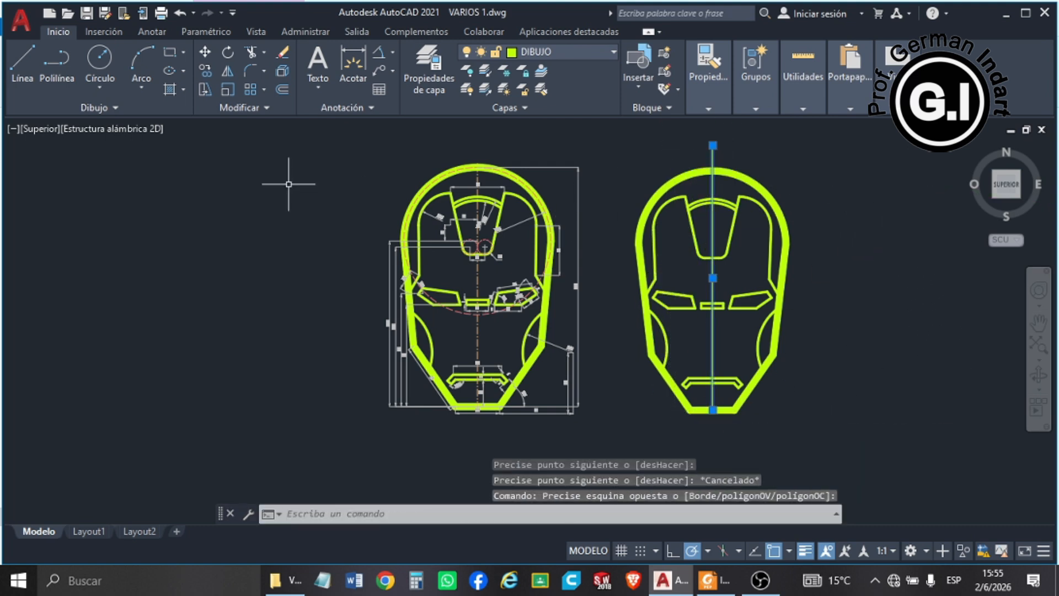
click(206, 52)
click(844, 236)
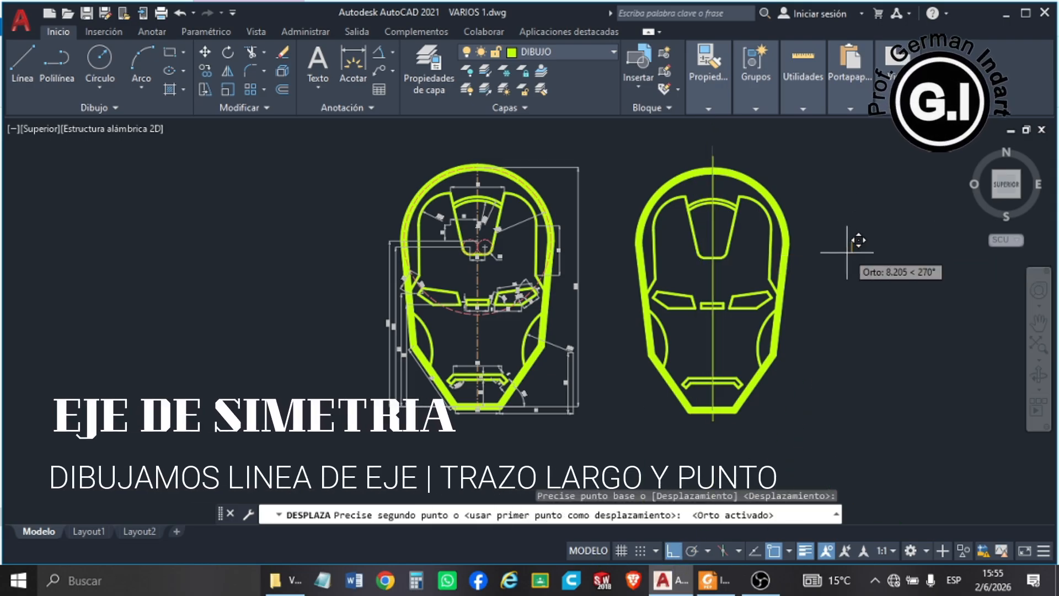
key(Escape)
- Match the redrawn mask's symmetry line to the properties of the reference drawing's dash-dot centre line
click(710, 107)
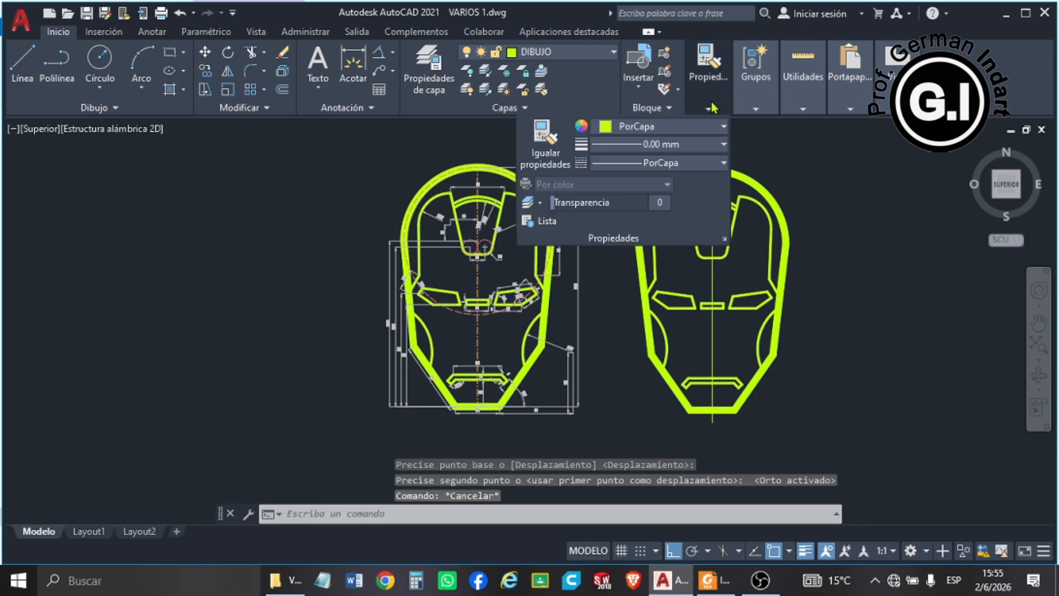
click(547, 144)
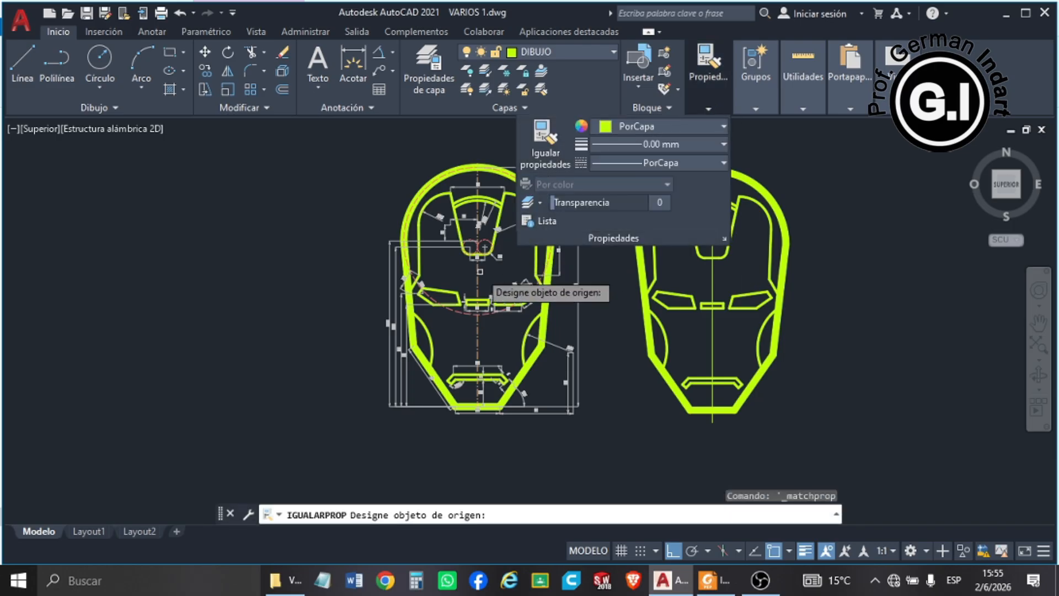
click(478, 281)
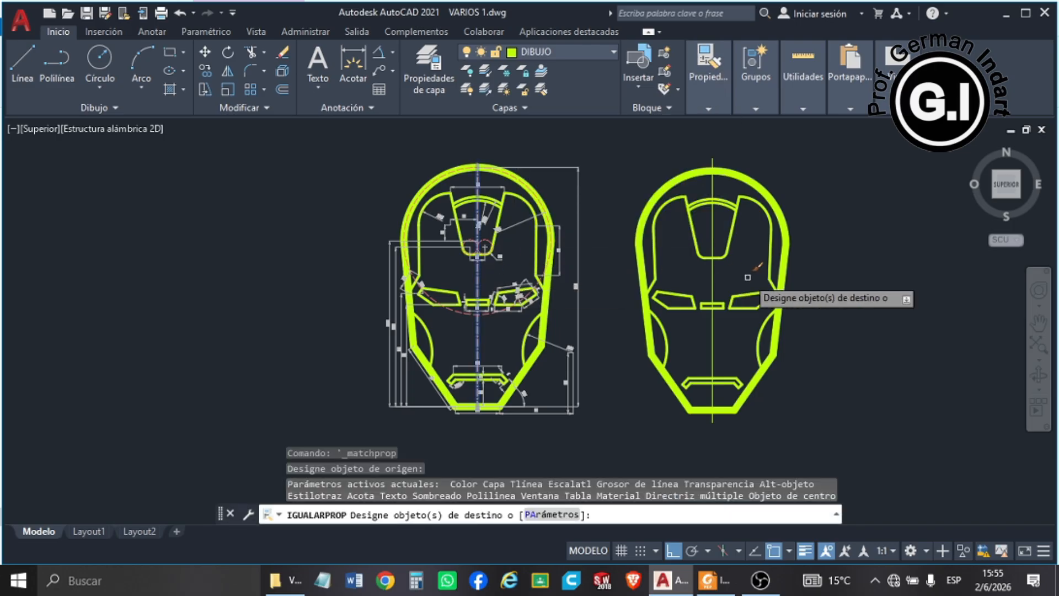
click(712, 287)
key(Escape)
scroll(829, 254, up, 2)
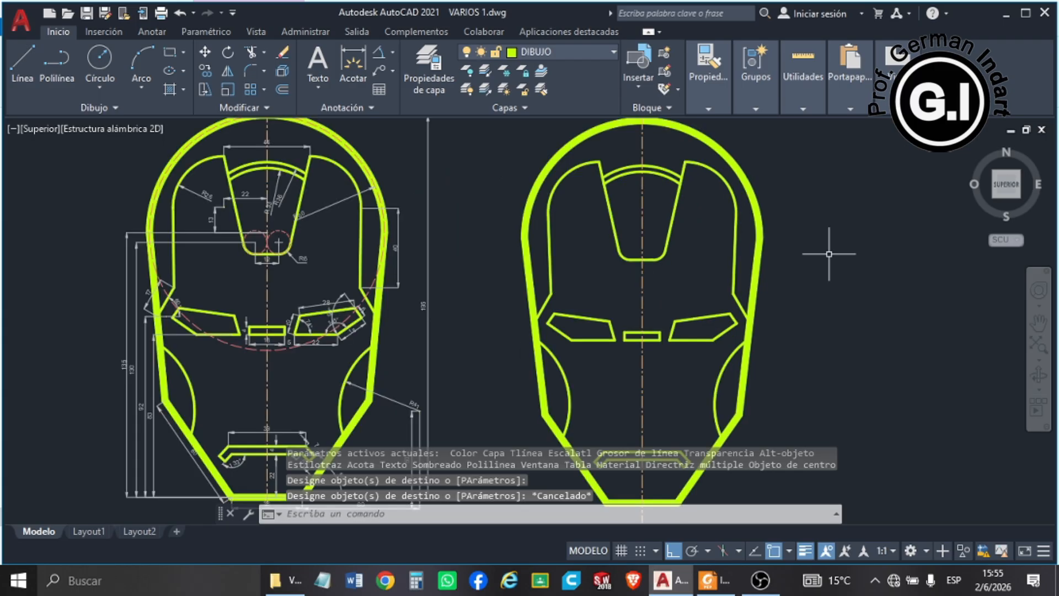
scroll(937, 248, down, 2)
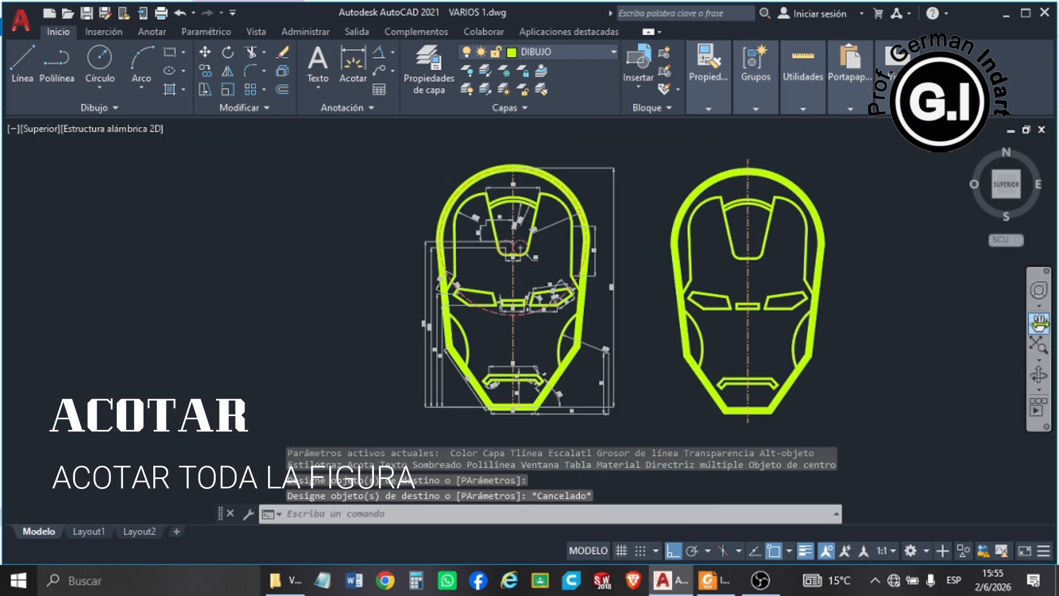
click(1039, 321)
drag(835, 290, 769, 293)
key(Escape)
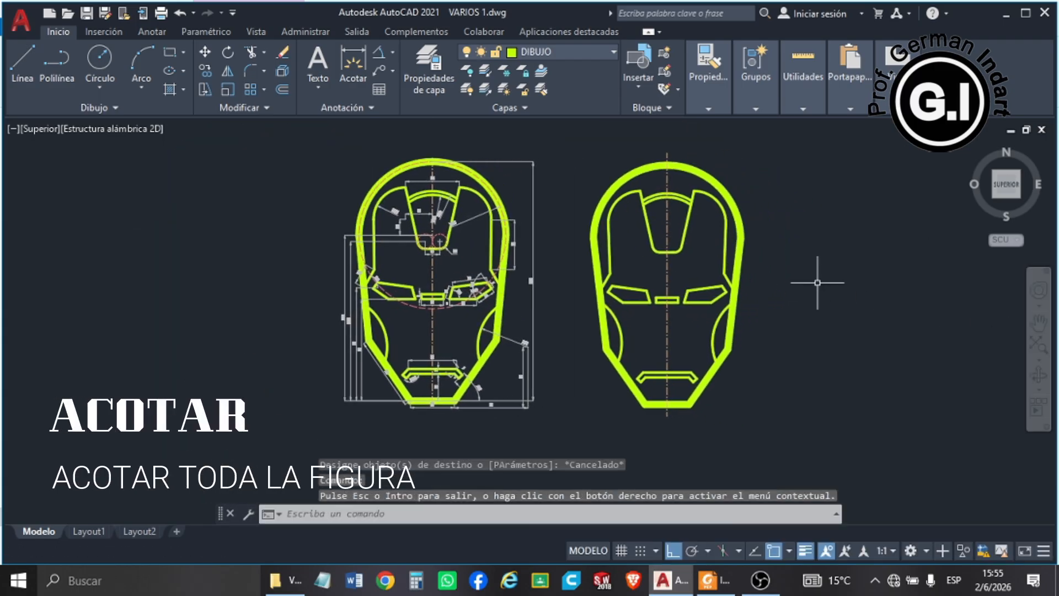